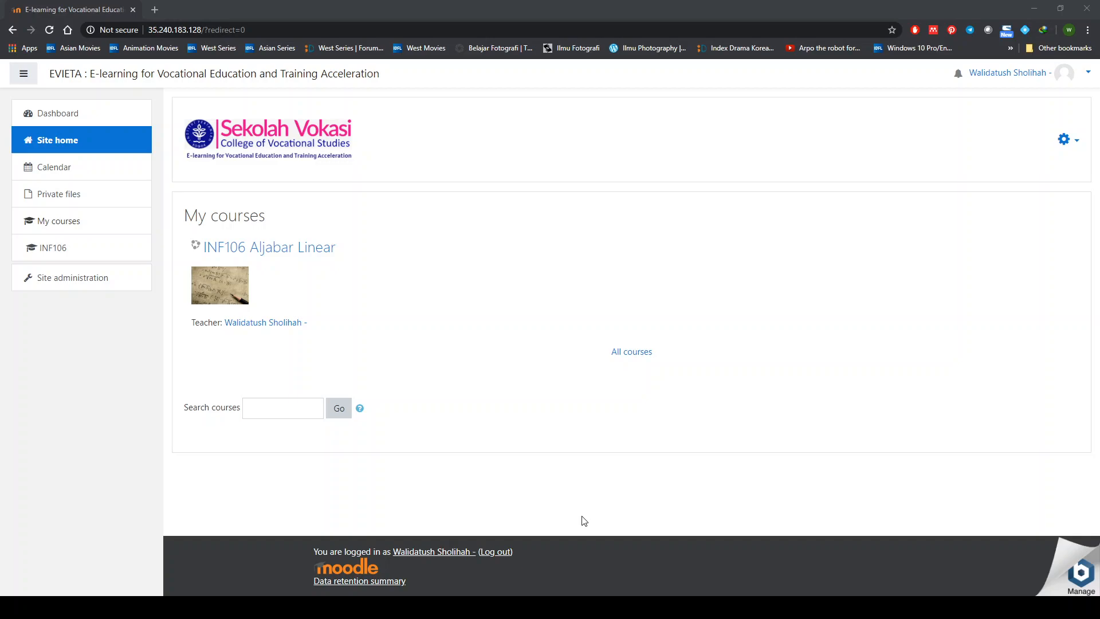
# - Open the INF106 Aljabar Linear course from My courses on the site home
pyautogui.click(717, 282)
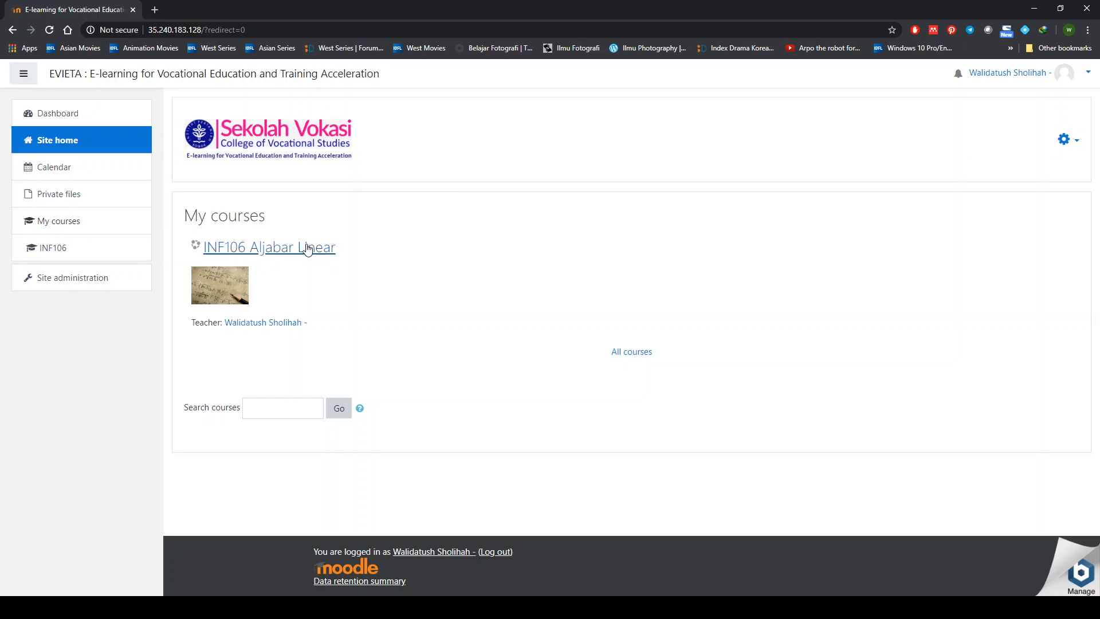
pyautogui.click(308, 247)
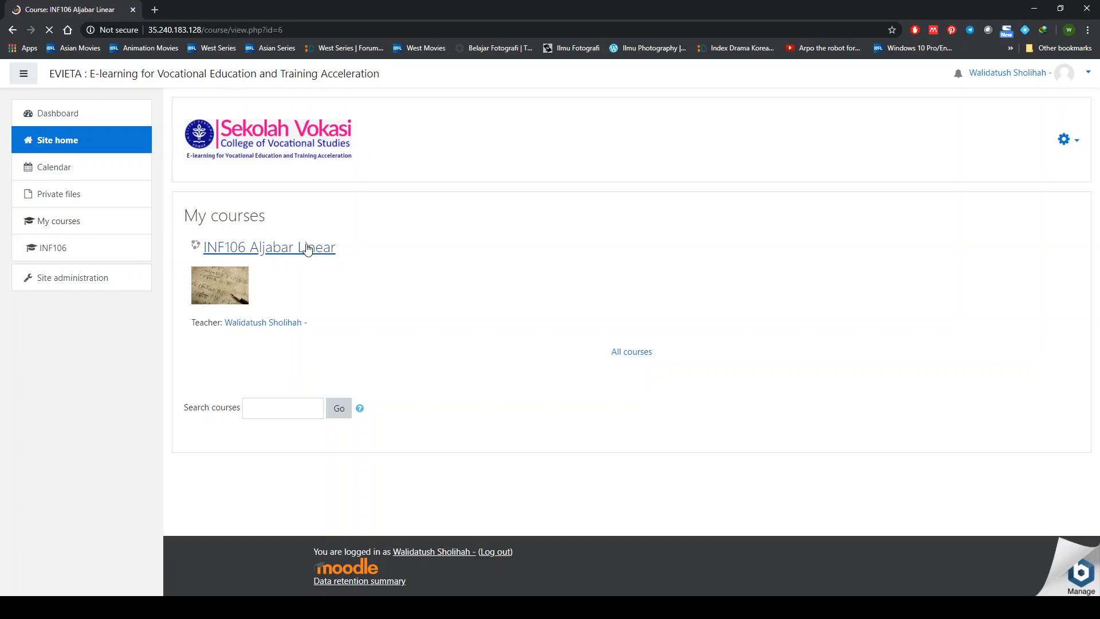
pyautogui.scroll(-2, 511, 365)
pyautogui.scroll(-4, 512, 366)
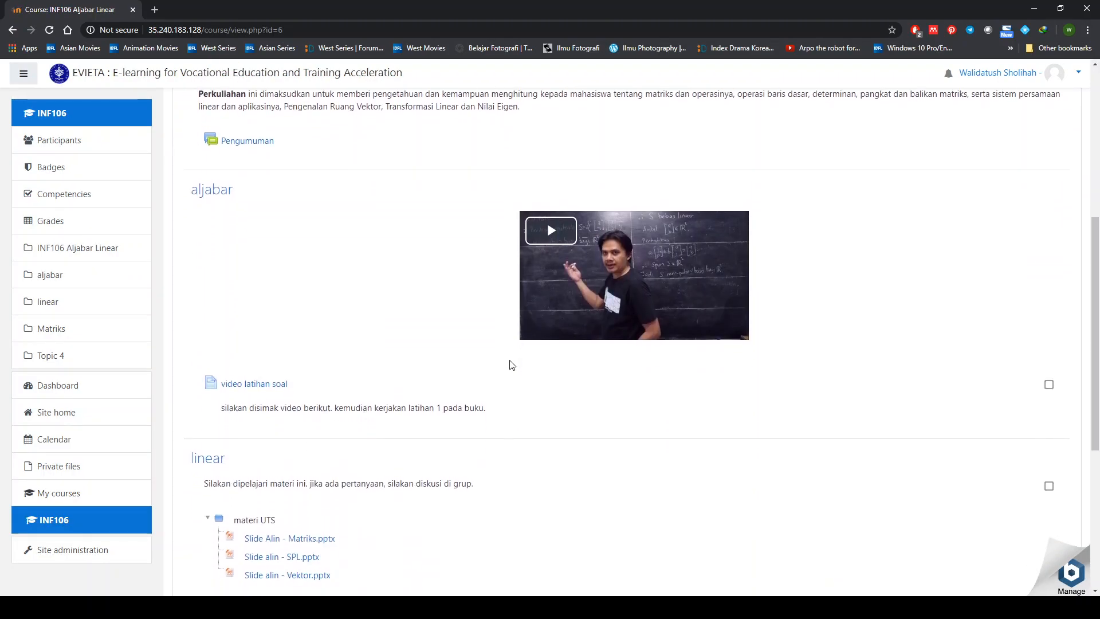
pyautogui.scroll(-1, 512, 362)
pyautogui.scroll(-4, 512, 361)
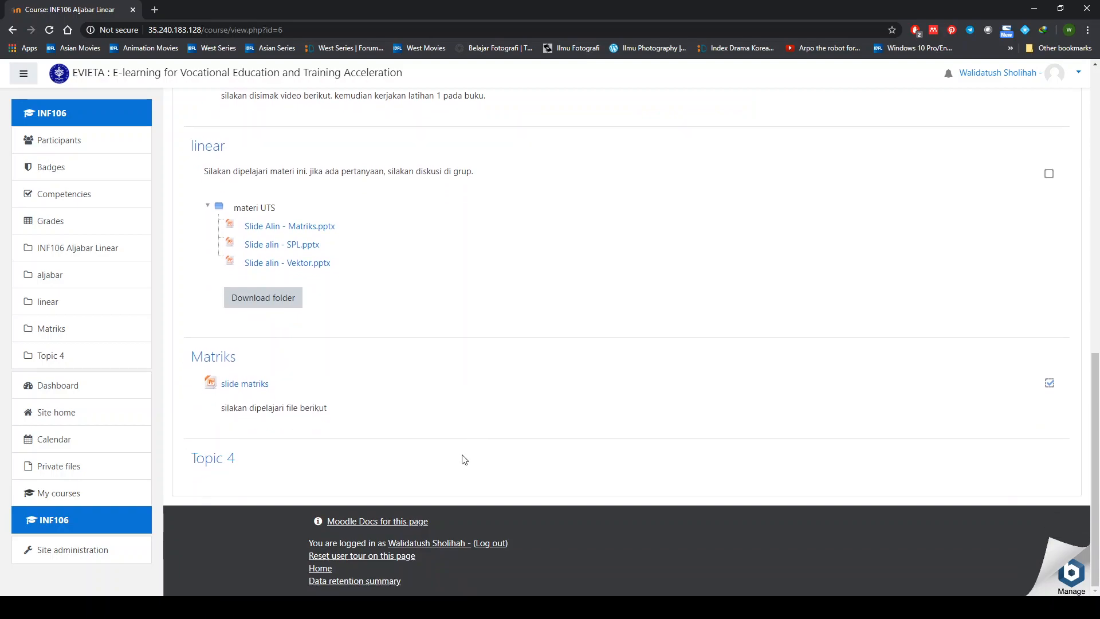
pyautogui.scroll(9, 739, 404)
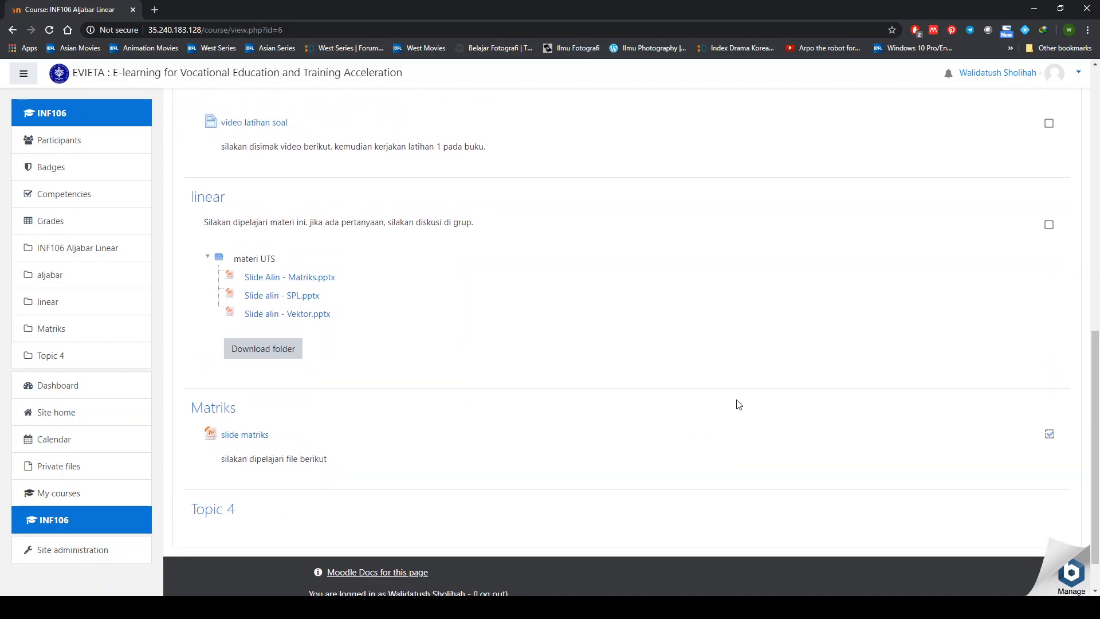
pyautogui.scroll(3, 738, 404)
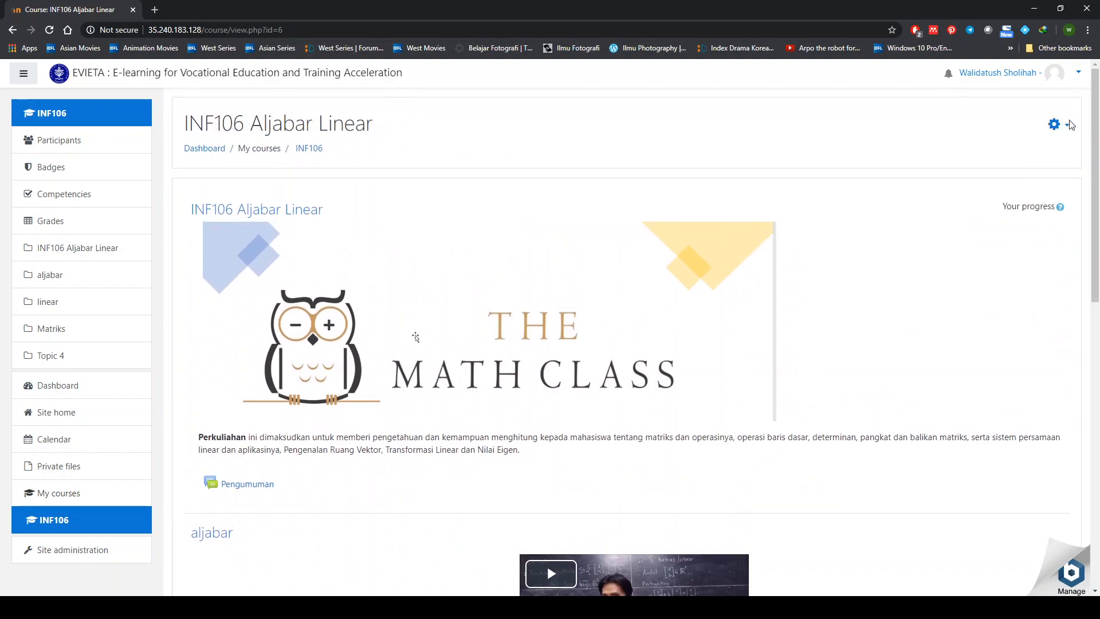
# - Turn on course editing and rename the Topic 4 section to 'UTS'
pyautogui.click(1068, 126)
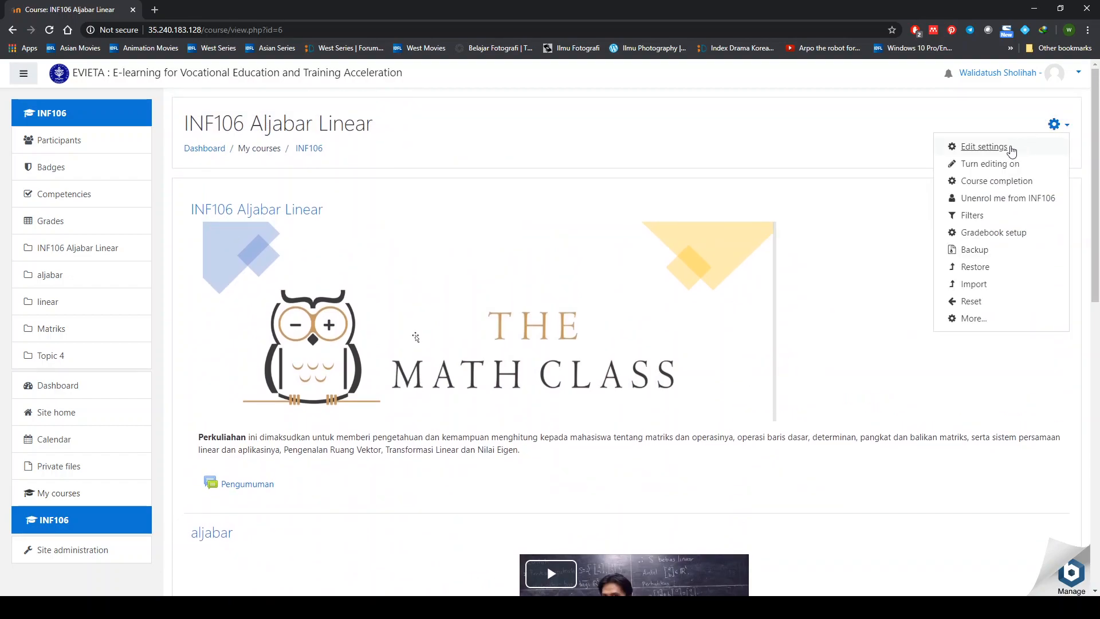
pyautogui.click(1011, 166)
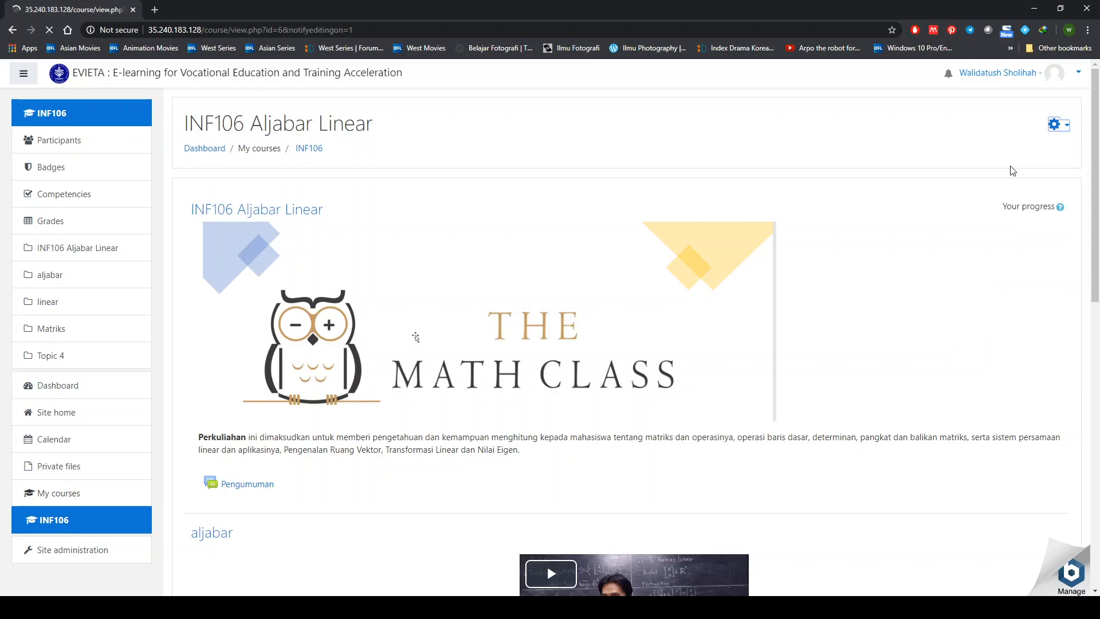
pyautogui.scroll(-8, 755, 397)
pyautogui.scroll(-5, 756, 397)
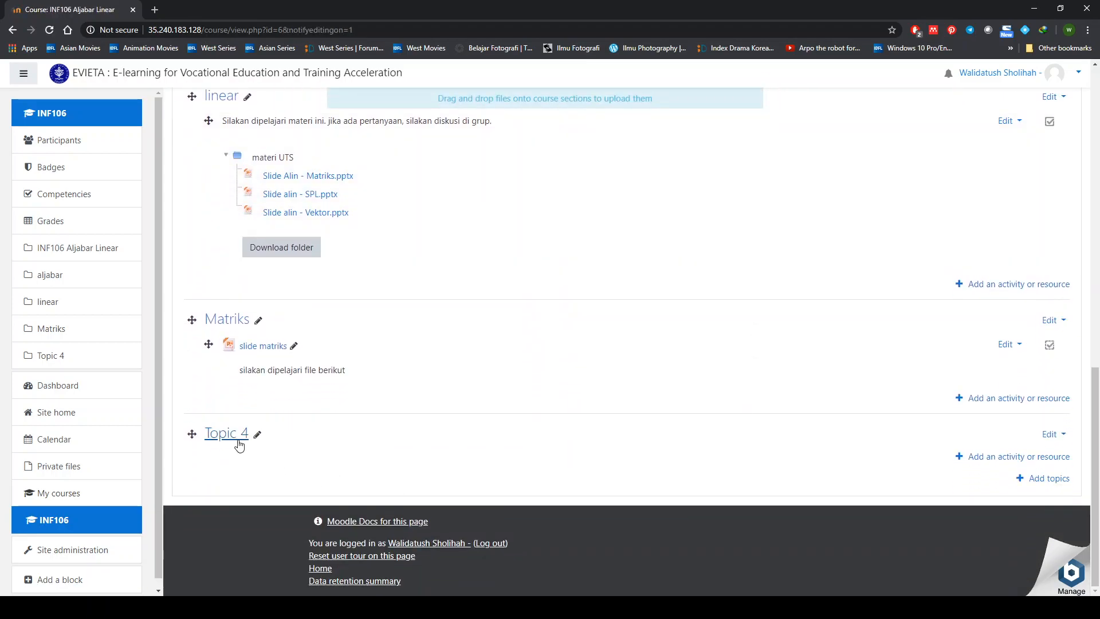
pyautogui.click(257, 433)
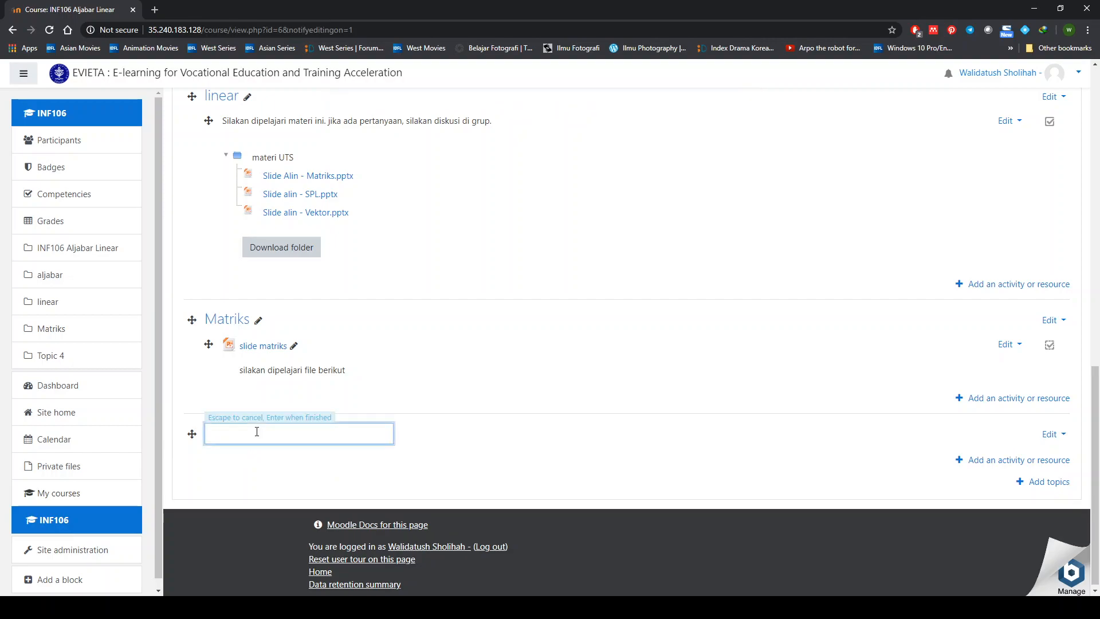
pyautogui.write('UTS')
pyautogui.press('Return')
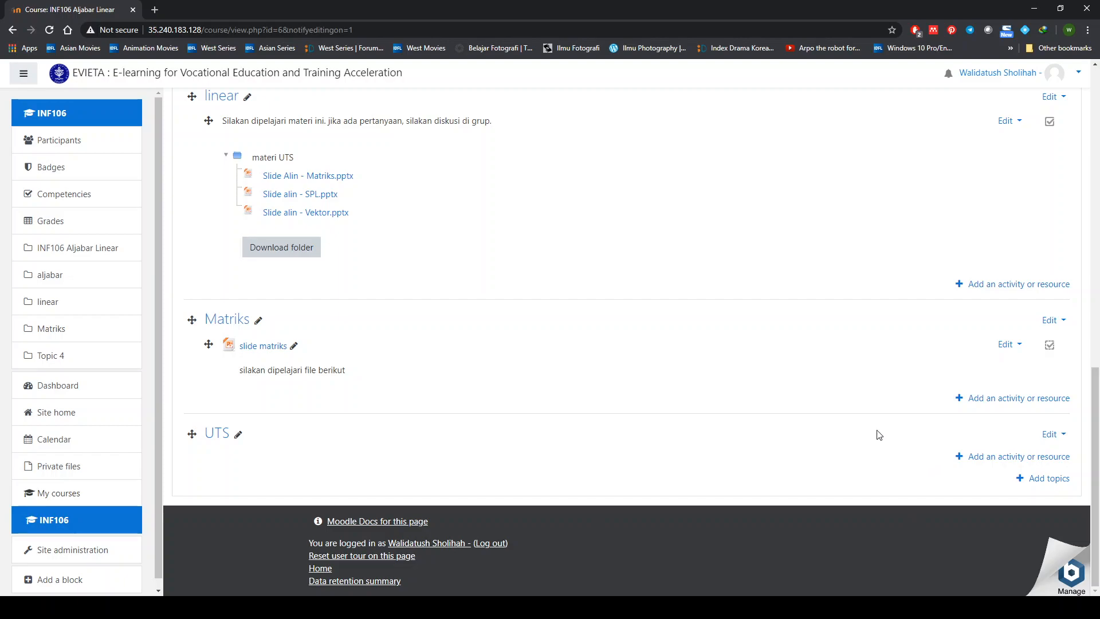
# - Add a Quiz activity to the UTS section to reach its settings form
pyautogui.click(977, 458)
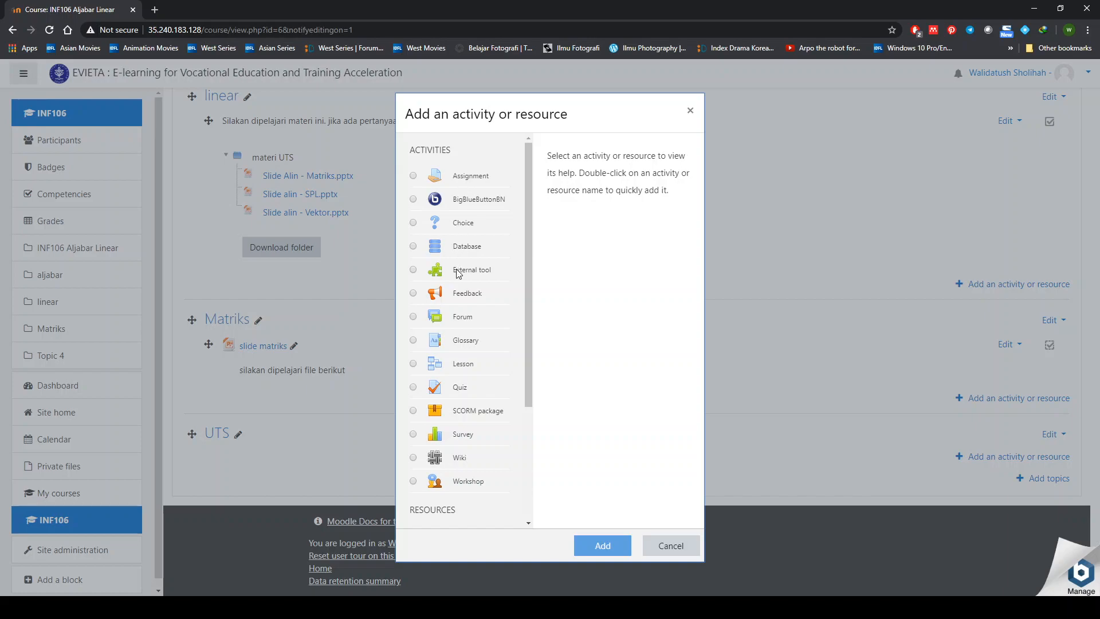
pyautogui.click(459, 392)
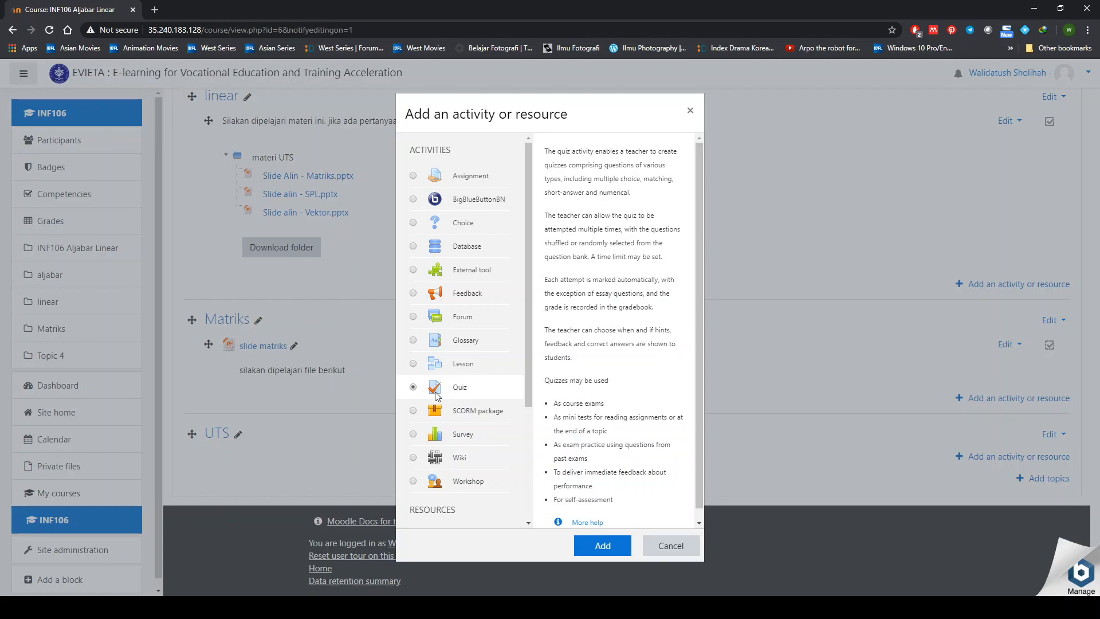
pyautogui.click(602, 548)
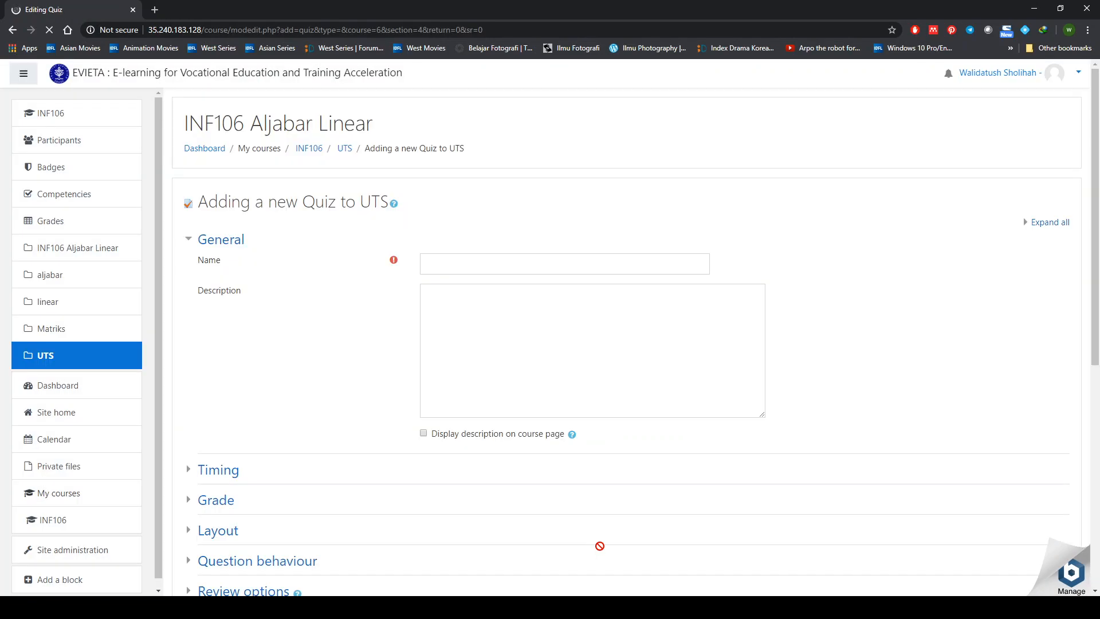
# - Enter 'UTS sem ganjil' as the new quiz's name
pyautogui.click(456, 263)
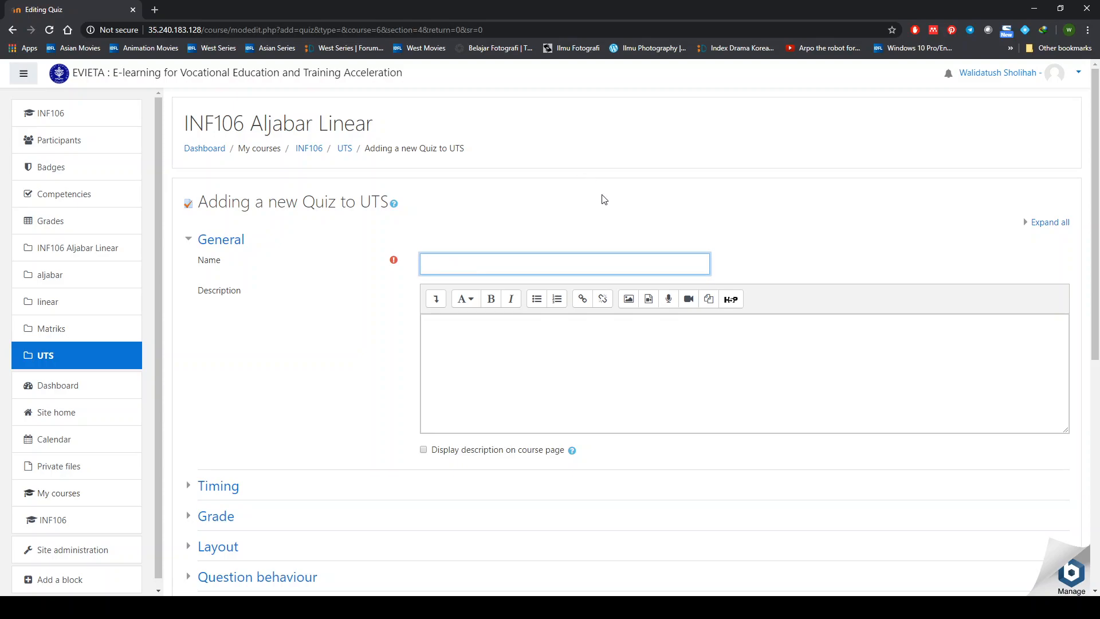
pyautogui.write('UTS sem ganjill')
pyautogui.scroll(-3, 370, 454)
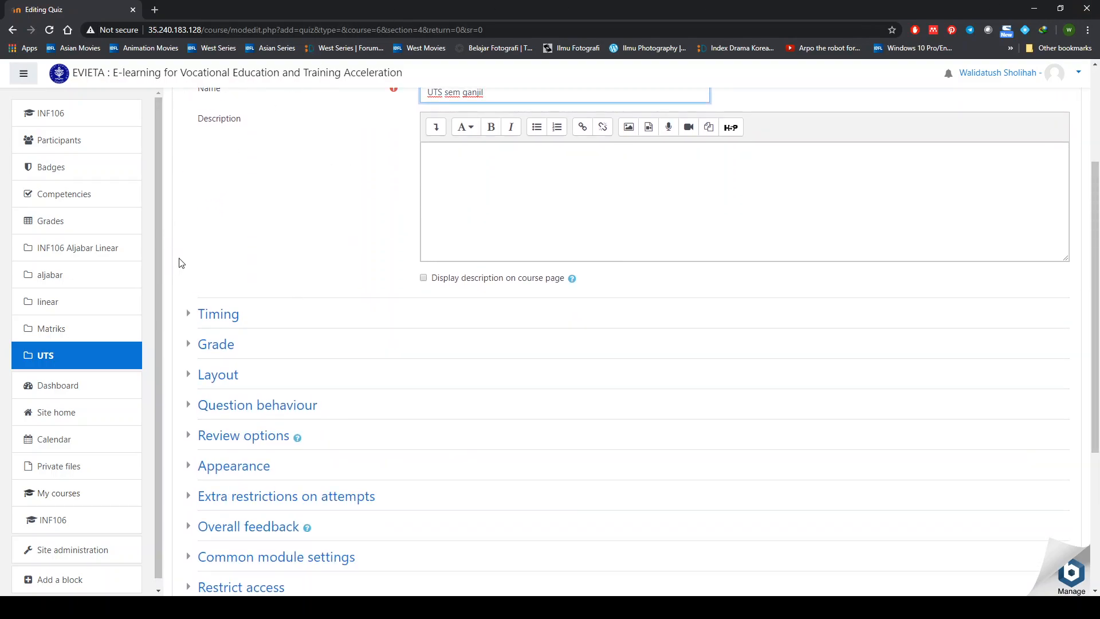
# - Enable the quiz opening date of 30 March 2020 and set it to 08:00
pyautogui.click(231, 321)
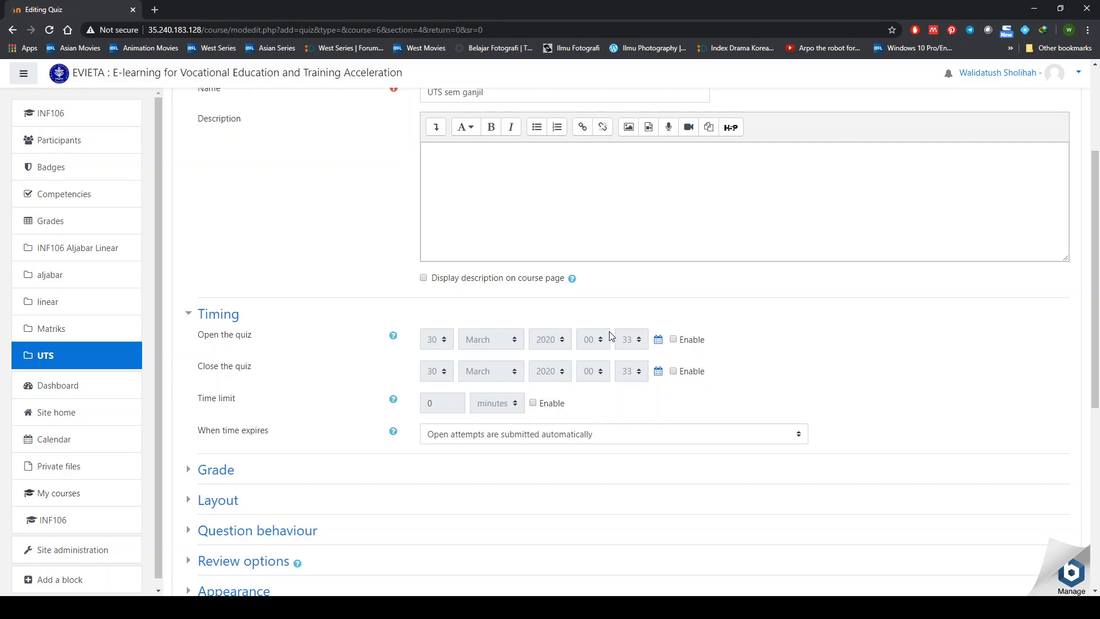
pyautogui.click(675, 340)
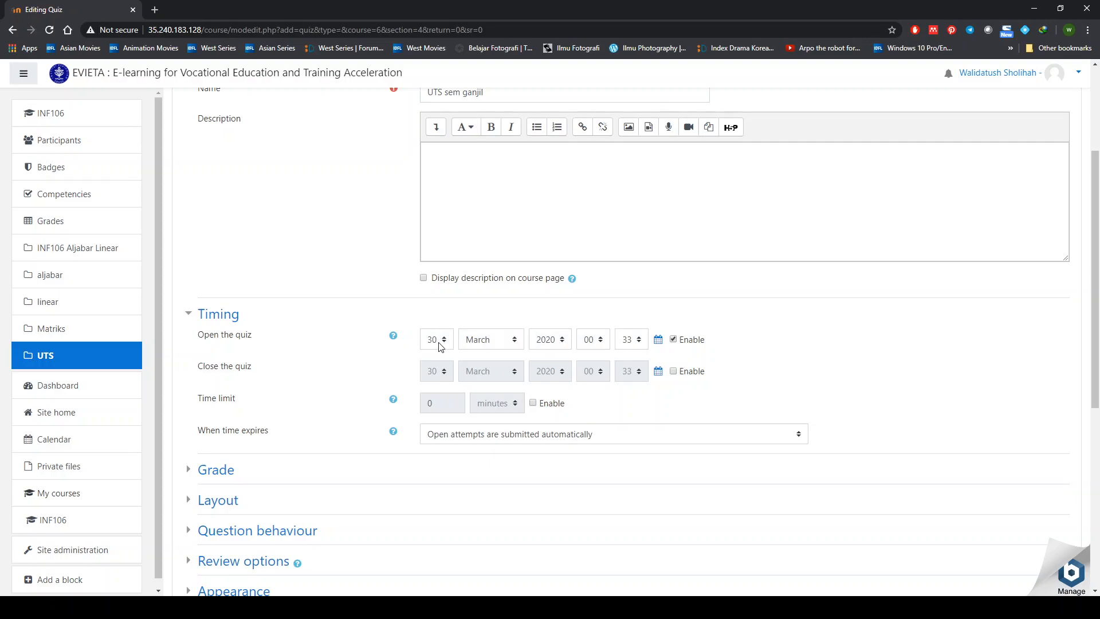
pyautogui.click(600, 346)
pyautogui.click(592, 151)
pyautogui.click(635, 344)
# - Enable the quiz closing date and set its time to 10:10
pyautogui.click(673, 371)
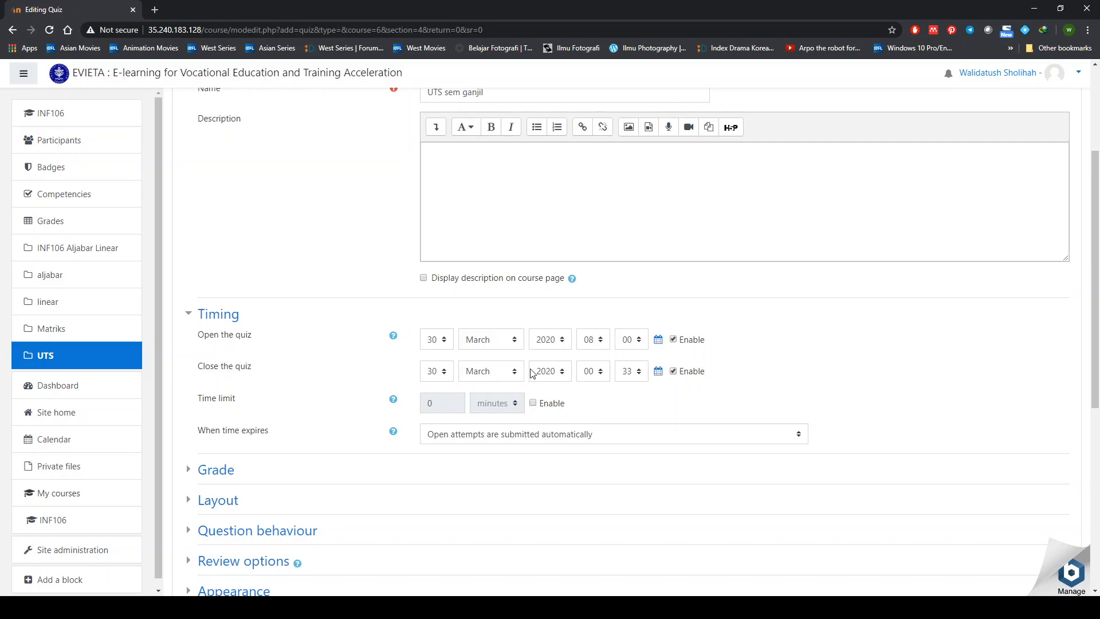
pyautogui.click(591, 373)
pyautogui.write('10')
pyautogui.click(630, 372)
pyautogui.write('10')
# - Change the opening hour to 07:00 and enable a 100-minute time limit
pyautogui.click(595, 339)
pyautogui.press('Up')
pyautogui.click(533, 404)
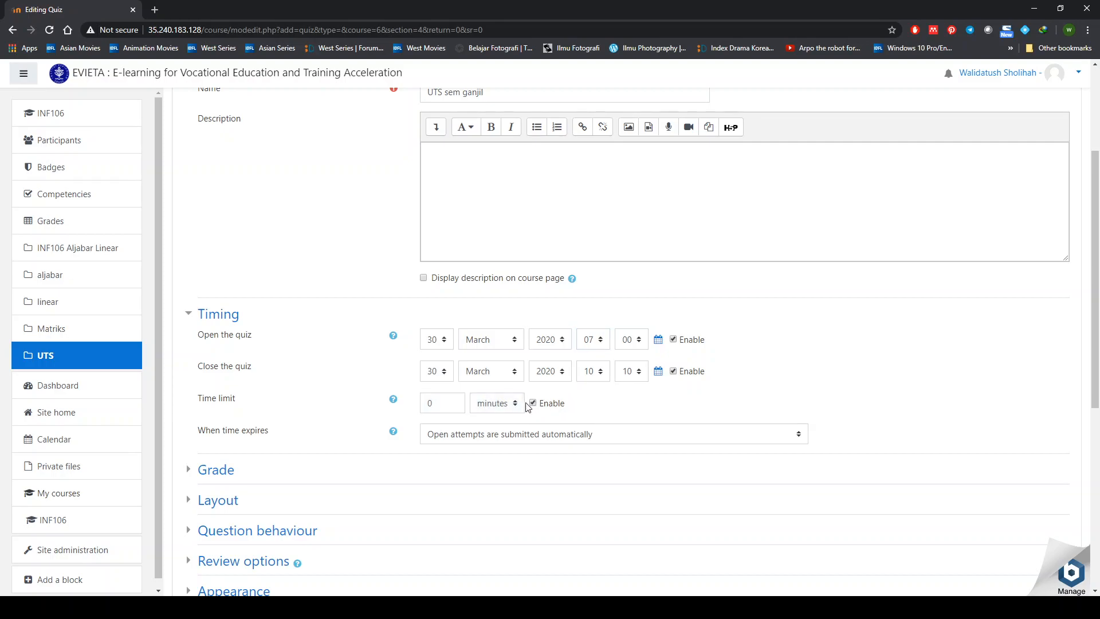
pyautogui.click(444, 404)
pyautogui.press('BackSpace')
pyautogui.write('100')
pyautogui.press('Tab')
pyautogui.click(533, 404)
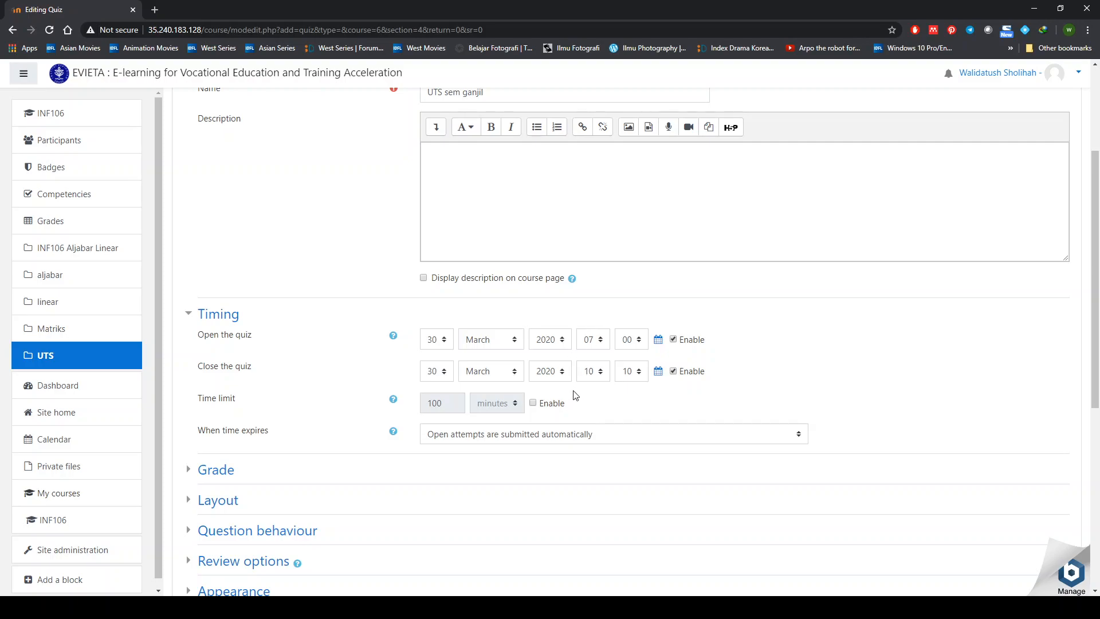
pyautogui.click(533, 404)
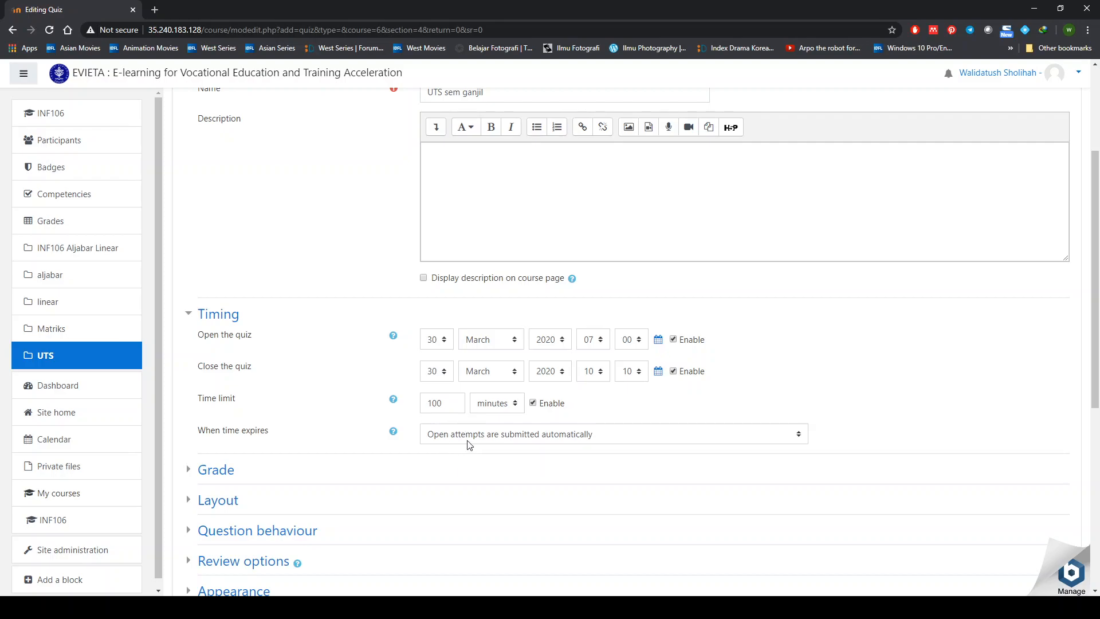
pyautogui.click(519, 441)
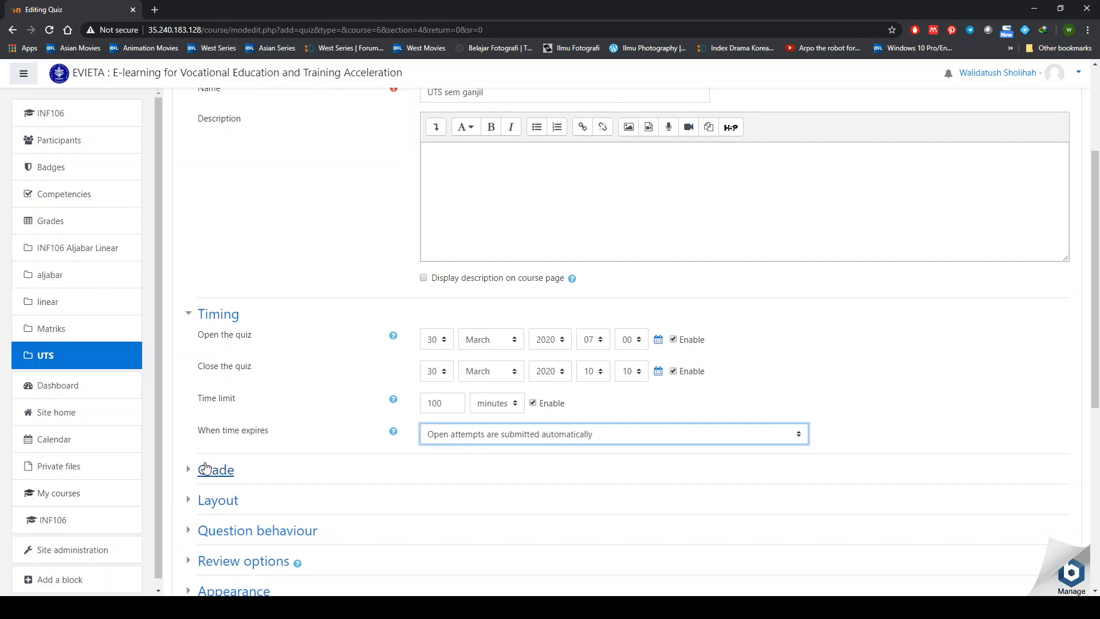
pyautogui.scroll(-3, 210, 465)
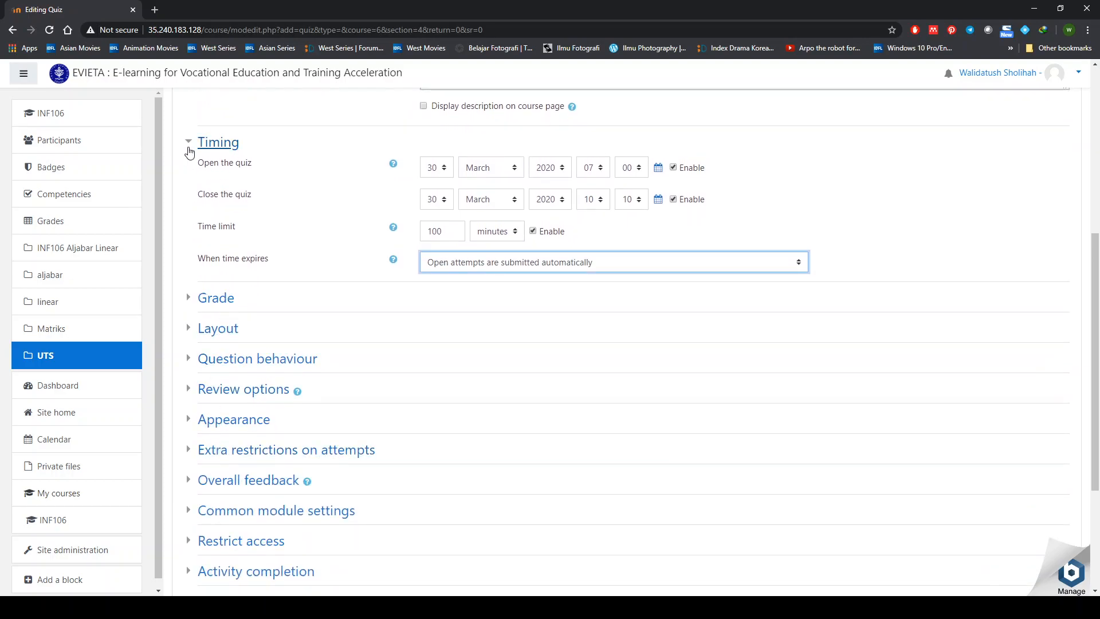
pyautogui.click(189, 145)
pyautogui.click(190, 172)
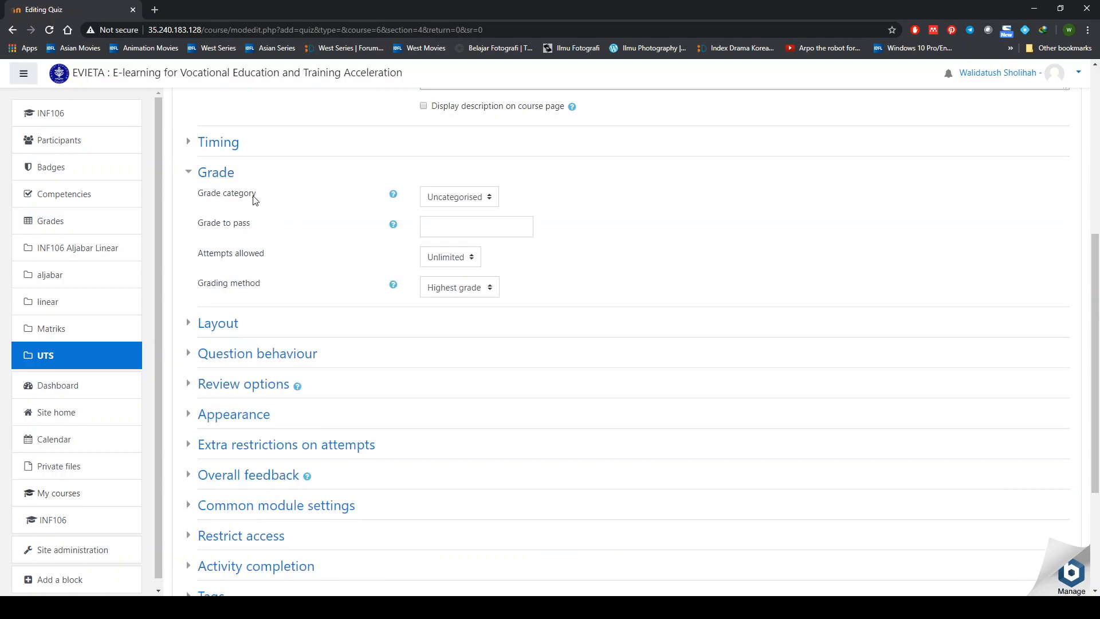
pyautogui.click(459, 200)
pyautogui.click(395, 197)
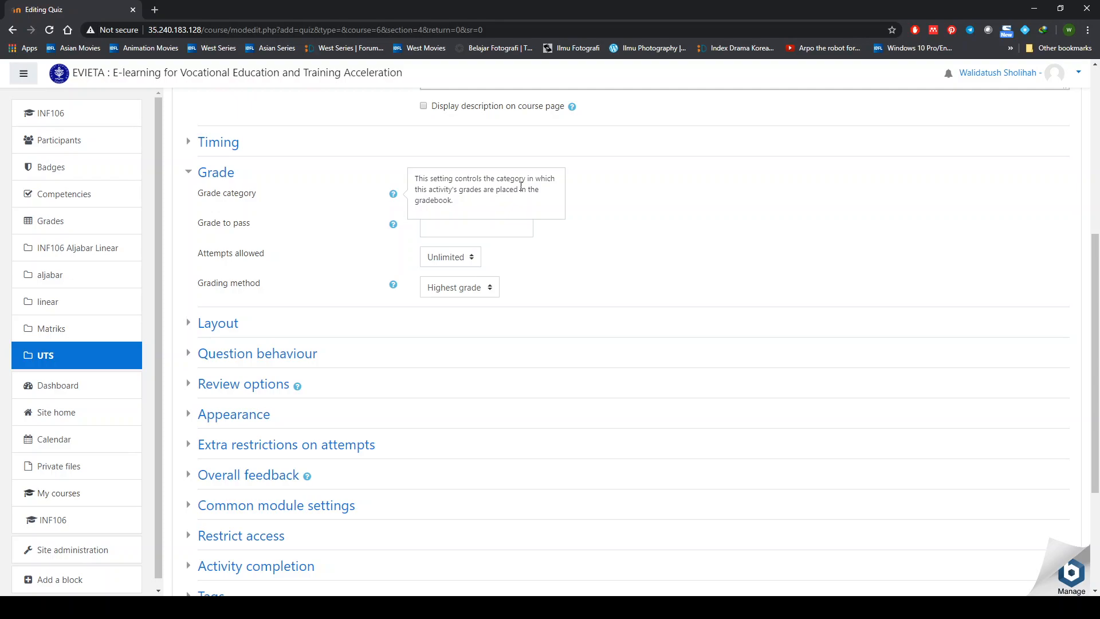
pyautogui.click(582, 238)
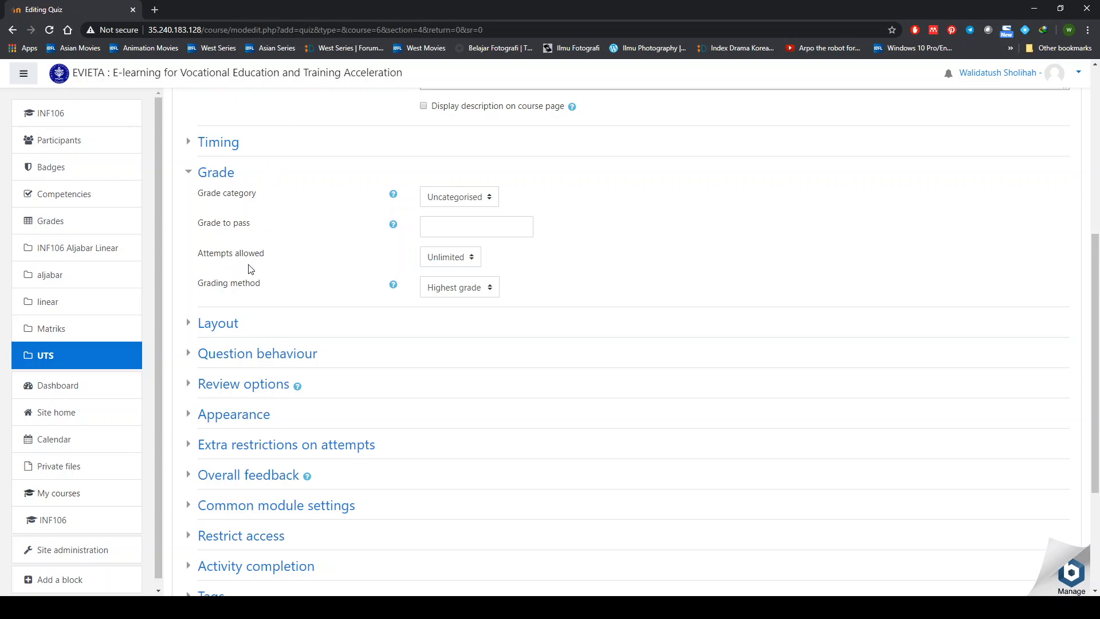
# - Set Attempts allowed to 3, keeping Highest grade as the grading method
pyautogui.click(462, 259)
pyautogui.press('Down')
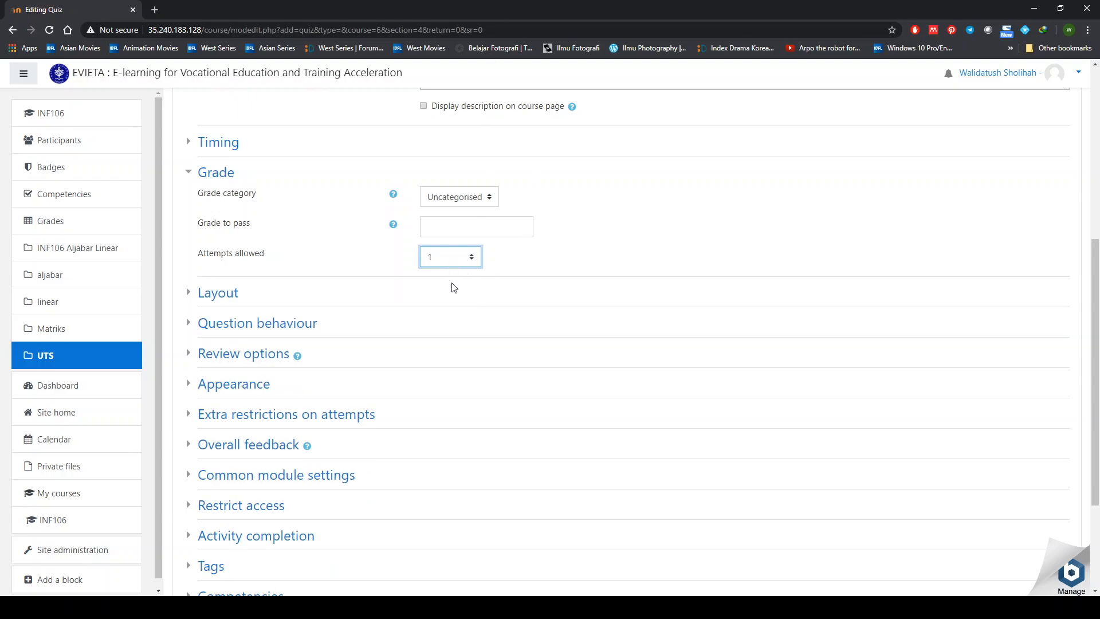
pyautogui.press('Down')
pyautogui.press('Down')
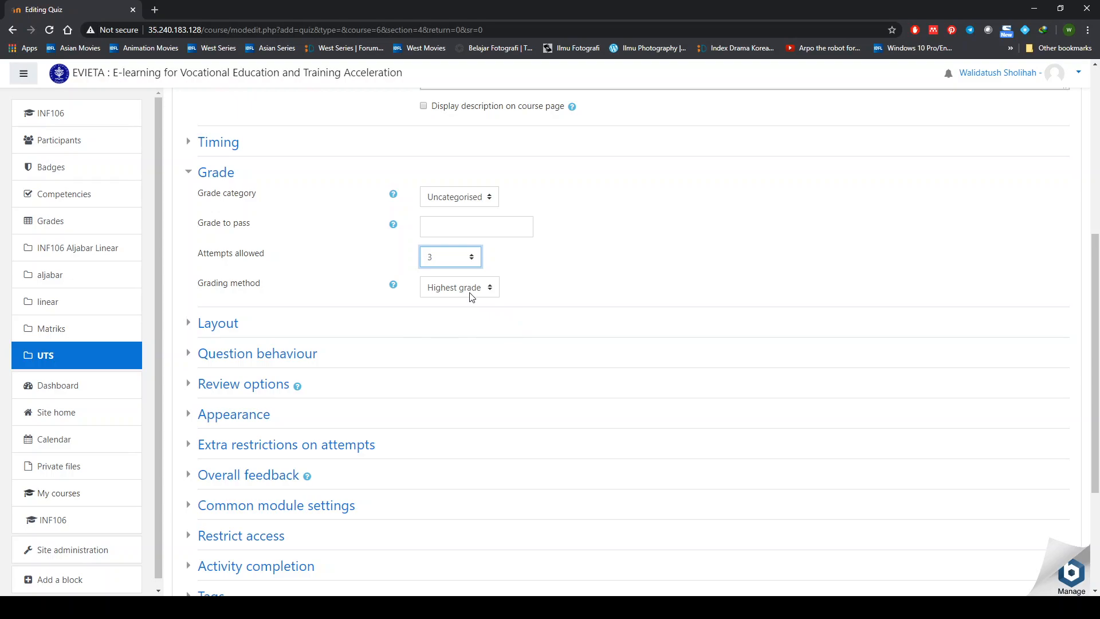
# - Change Attempts allowed back to 1 and collapse the Grade section
pyautogui.press('Tab')
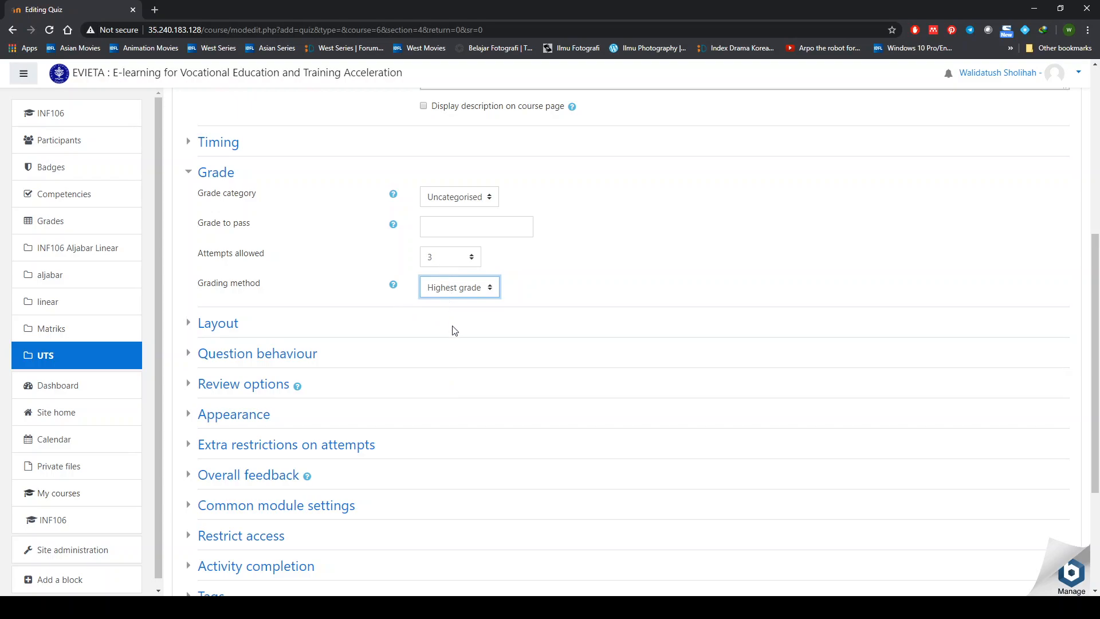
pyautogui.click(447, 265)
pyautogui.click(445, 289)
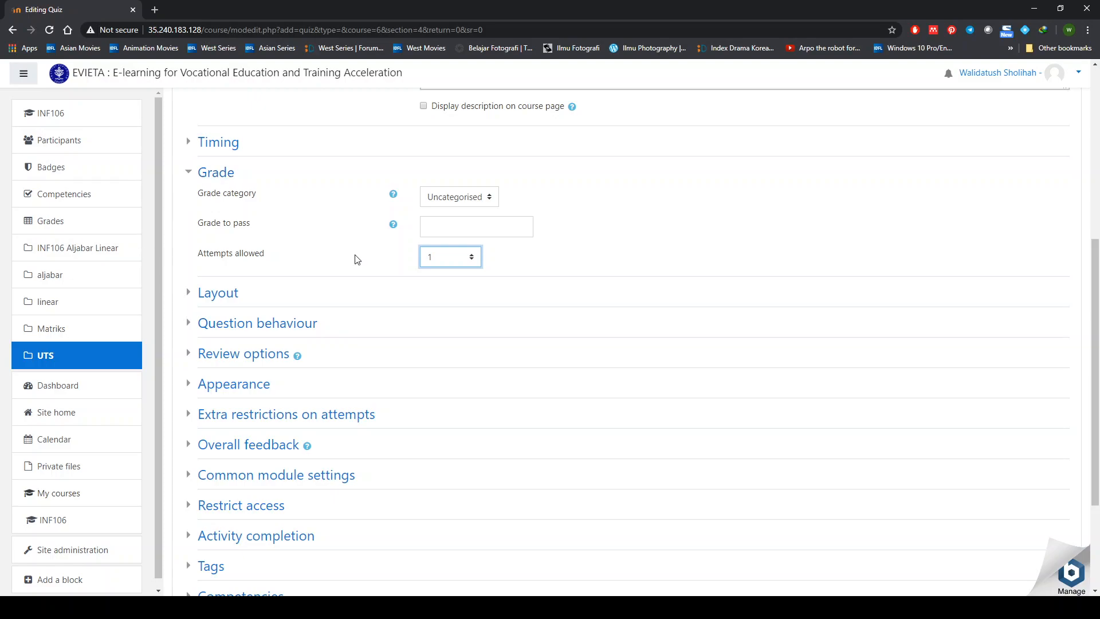
pyautogui.click(190, 174)
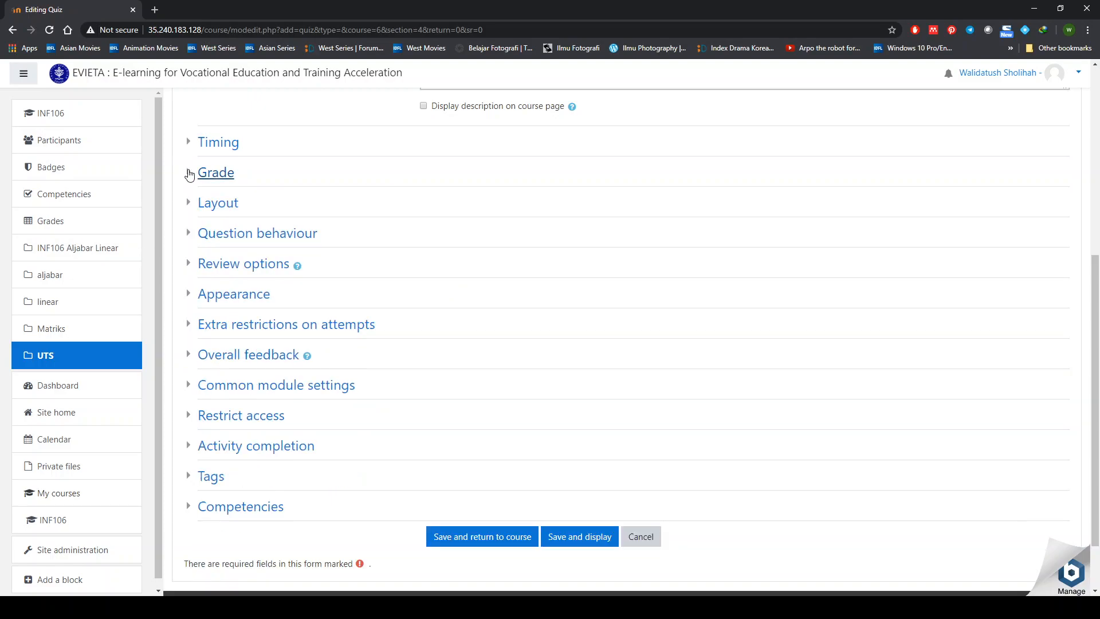
# - Expand Layout and set New page to Every 2 questions
pyautogui.click(228, 204)
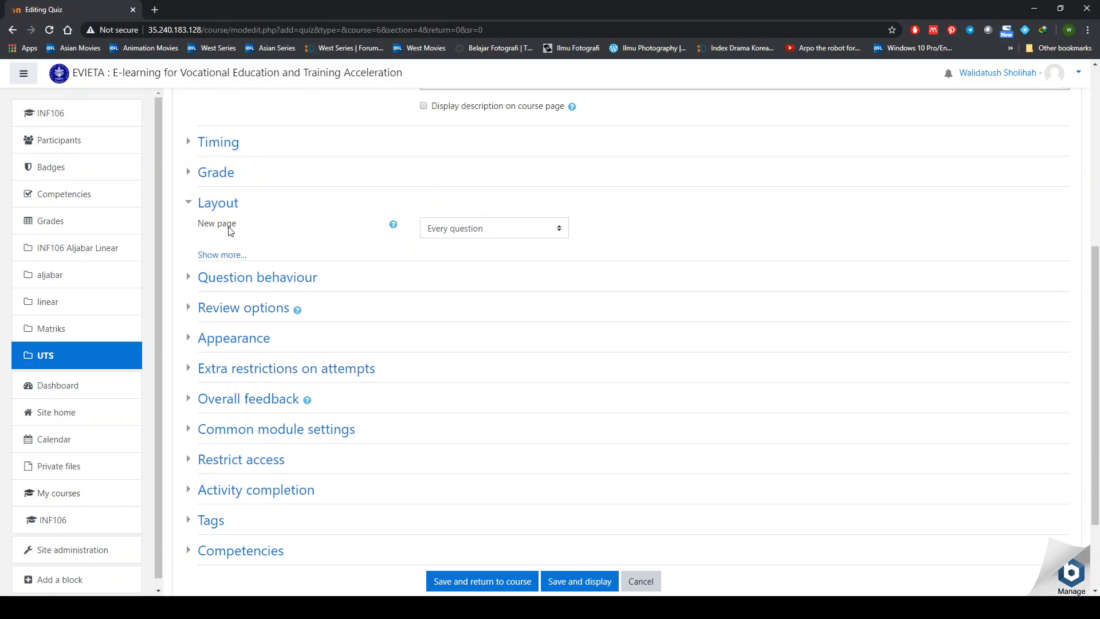
pyautogui.click(466, 233)
pyautogui.press('Down')
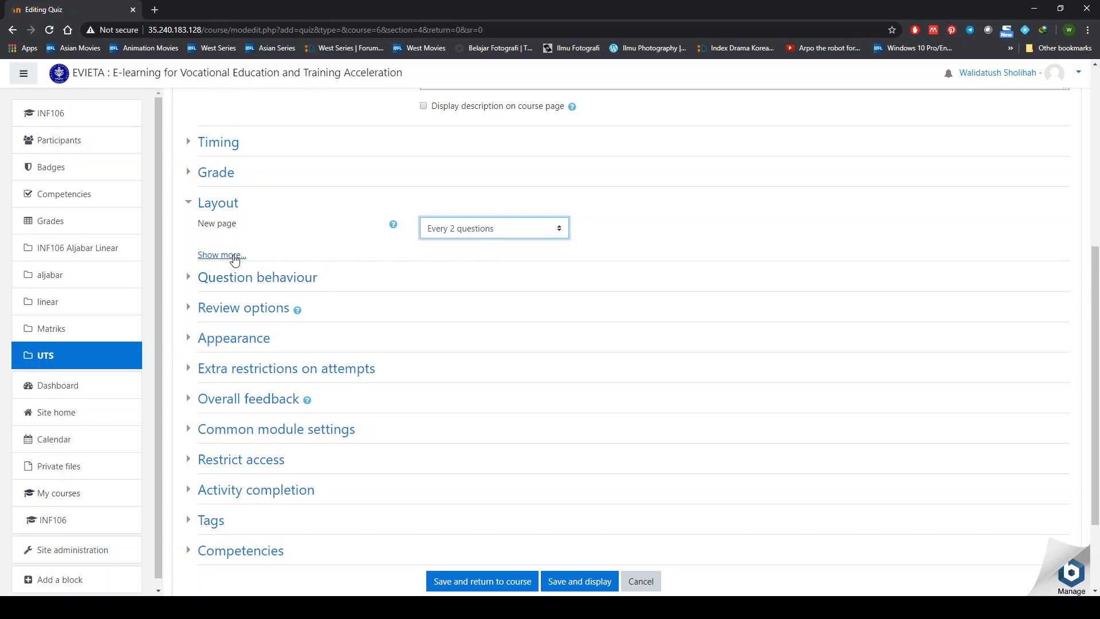
# - Reveal extra Layout options and set Navigation method to Free after trying Sequential
pyautogui.click(235, 255)
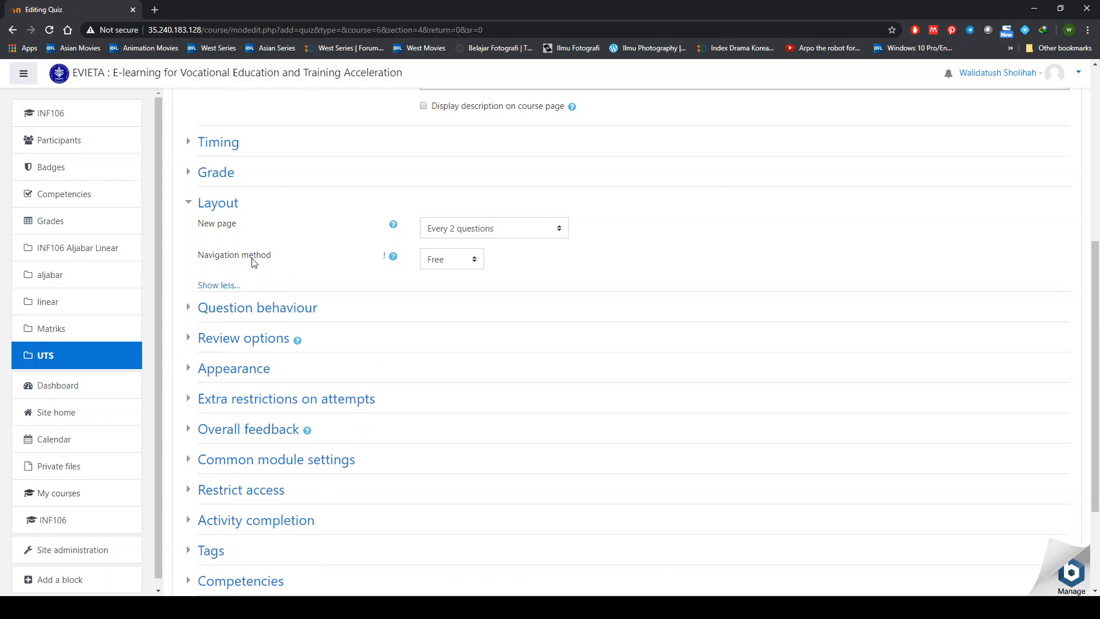
pyautogui.click(447, 267)
pyautogui.click(455, 301)
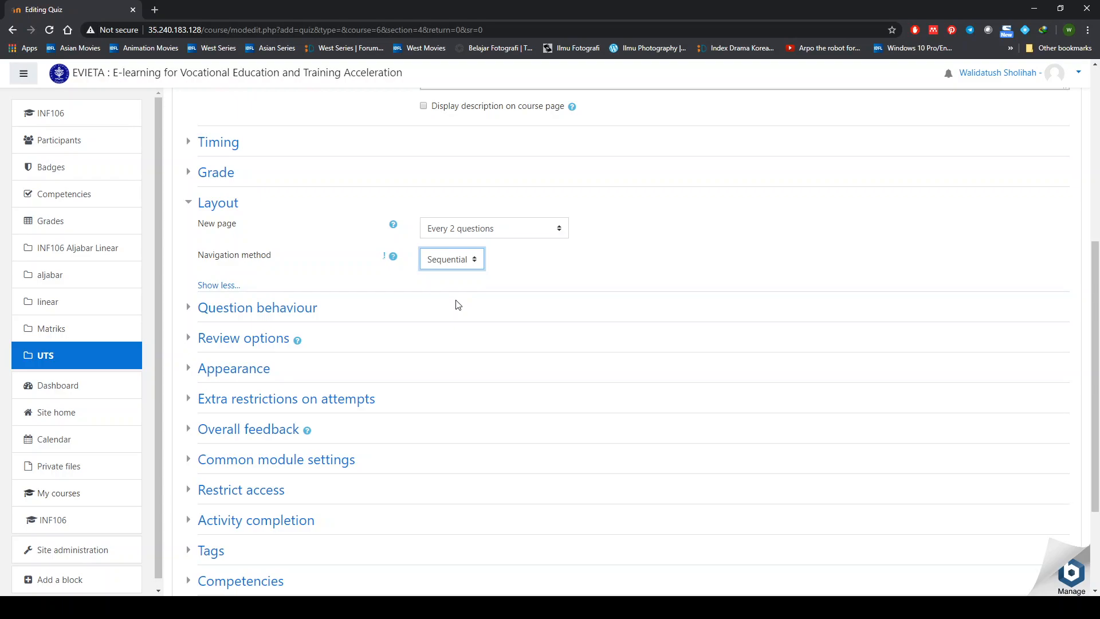
pyautogui.press('Up')
# - Show all Question behaviour options, leaving Shuffle within questions set to Yes
pyautogui.click(191, 310)
pyautogui.scroll(-2, 373, 338)
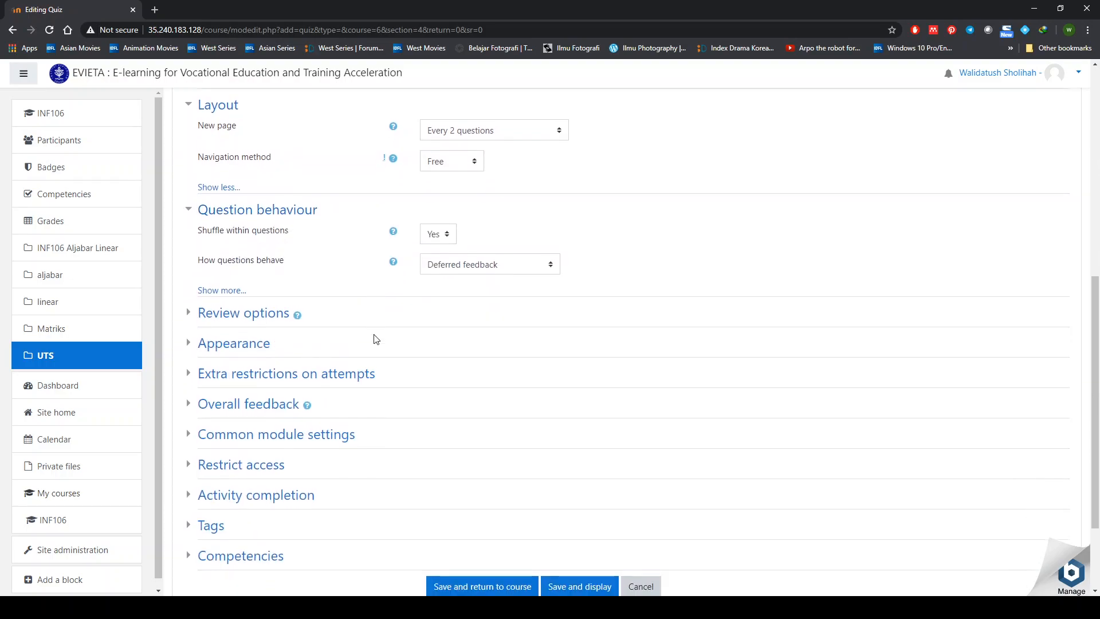
pyautogui.click(232, 274)
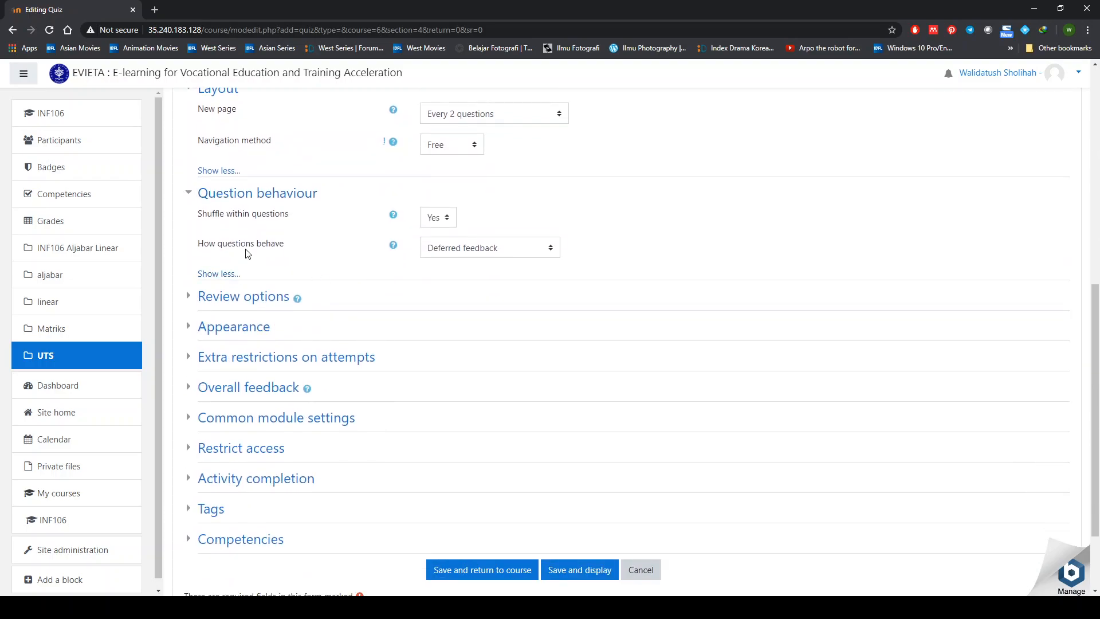
pyautogui.click(436, 222)
pyautogui.click(439, 246)
pyautogui.press('Down')
# - Keep How questions behave on Deferred feedback after reading its help explanation
pyautogui.click(439, 254)
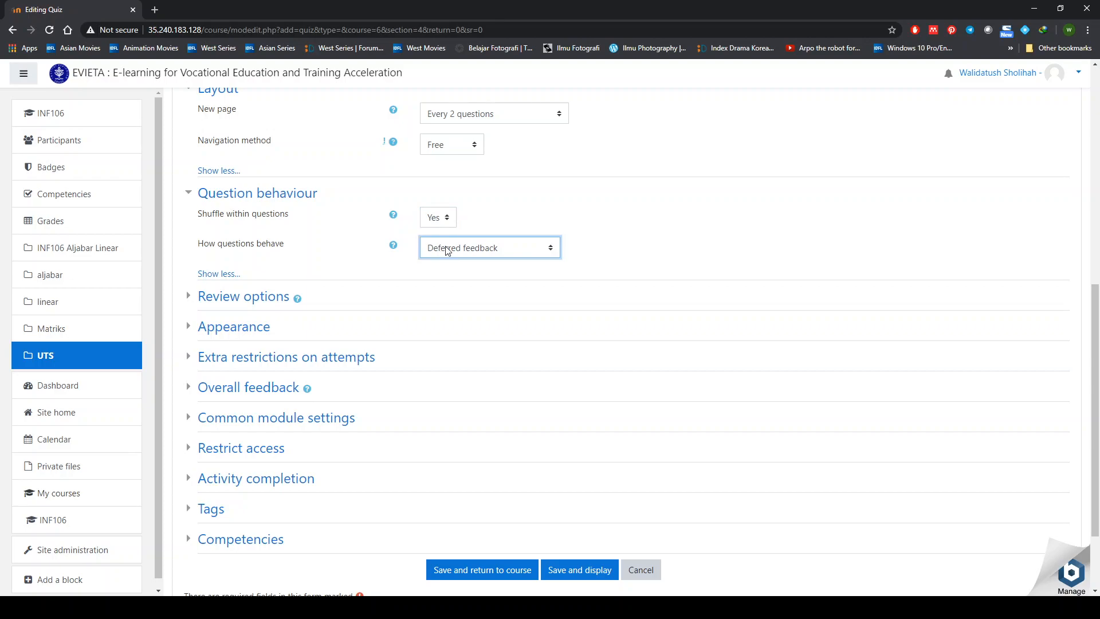
pyautogui.click(394, 247)
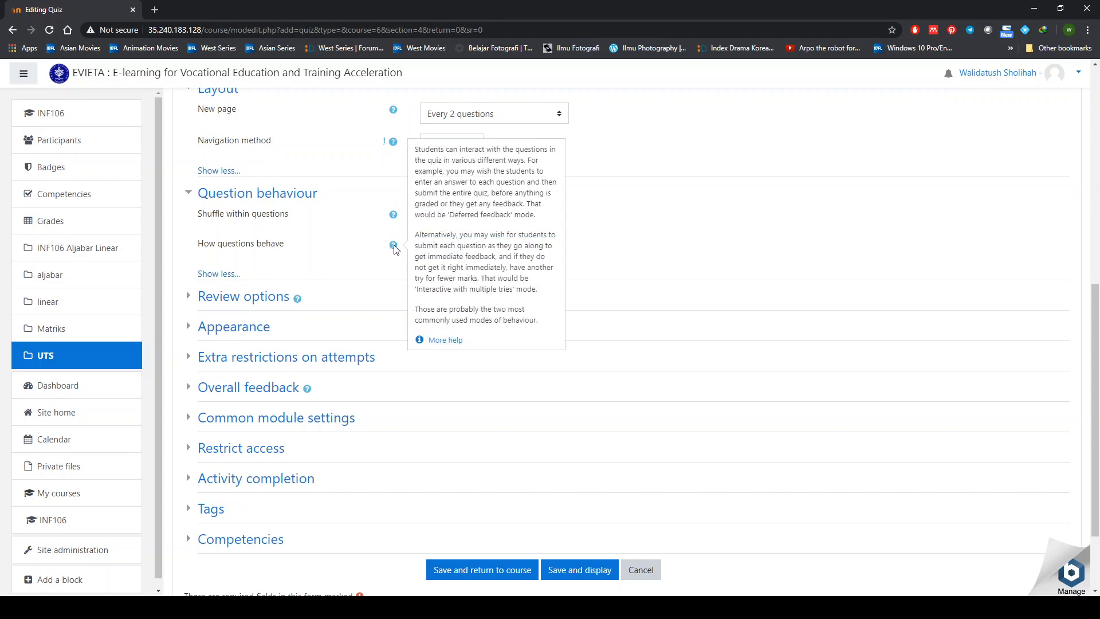
pyautogui.click(358, 254)
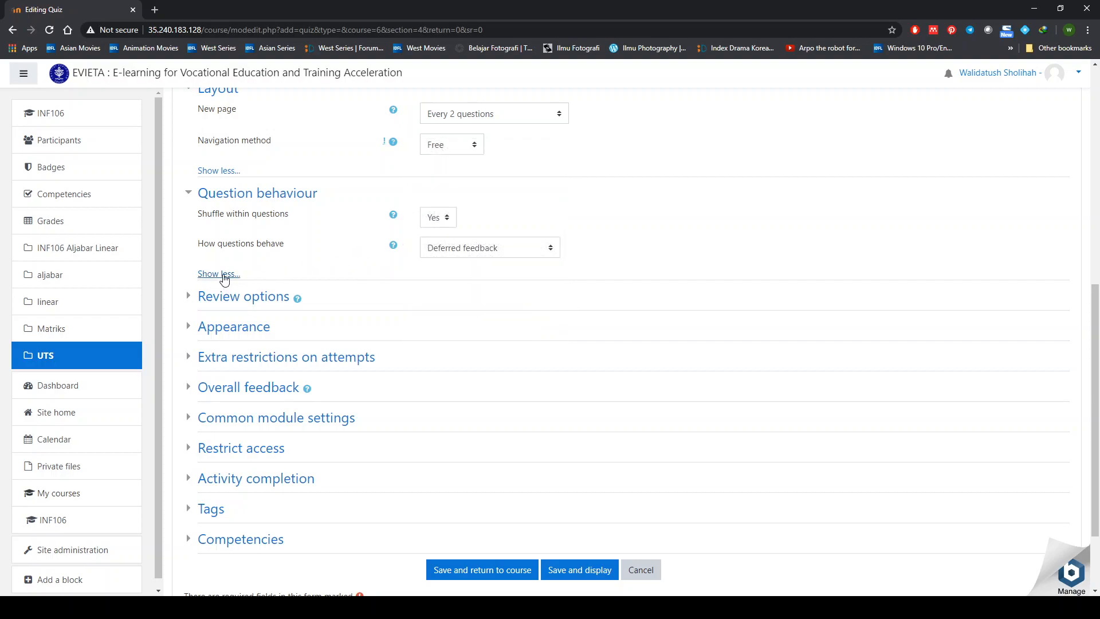
# - In Review options, clear The attempt and Overall feedback for immediately after the attempt
pyautogui.click(190, 299)
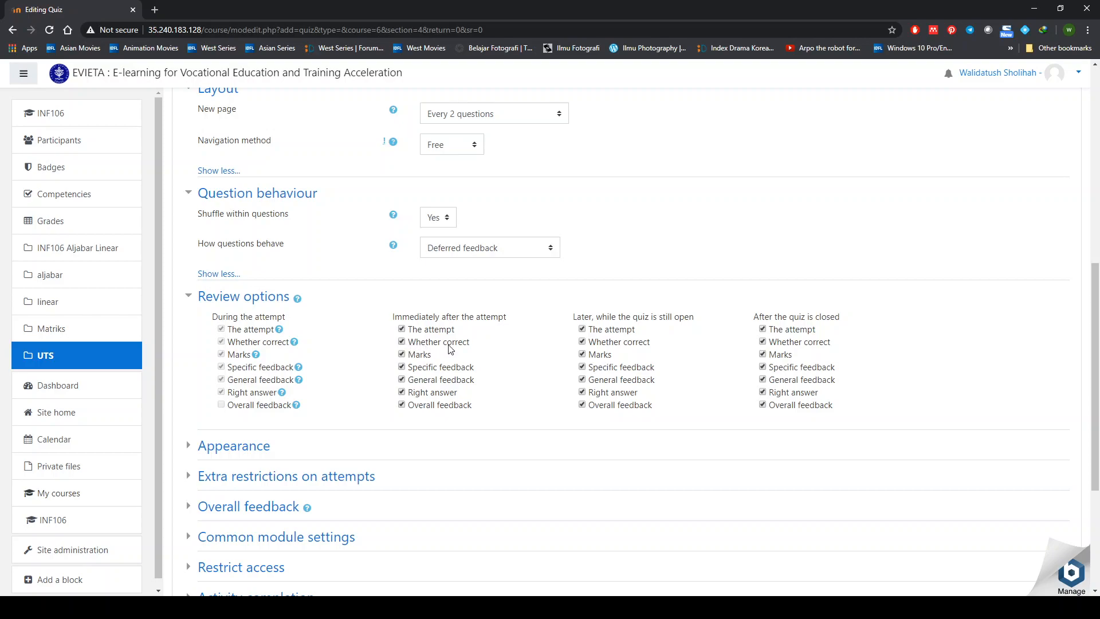
pyautogui.click(420, 331)
pyautogui.click(427, 332)
pyautogui.click(402, 405)
pyautogui.click(401, 329)
# - Clear the same items for while the quiz is open, and the after-closing review items
pyautogui.click(582, 405)
pyautogui.click(582, 329)
pyautogui.click(763, 342)
pyautogui.click(763, 328)
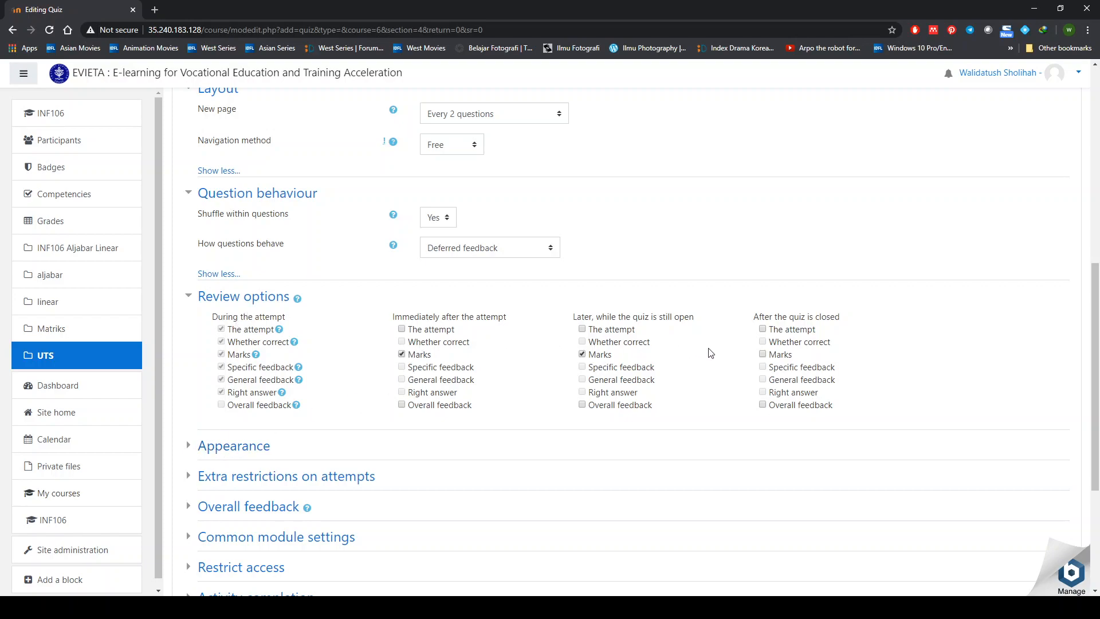
# - Review all Appearance settings, leaving No image and 2 decimal places, then collapse the section
pyautogui.click(189, 449)
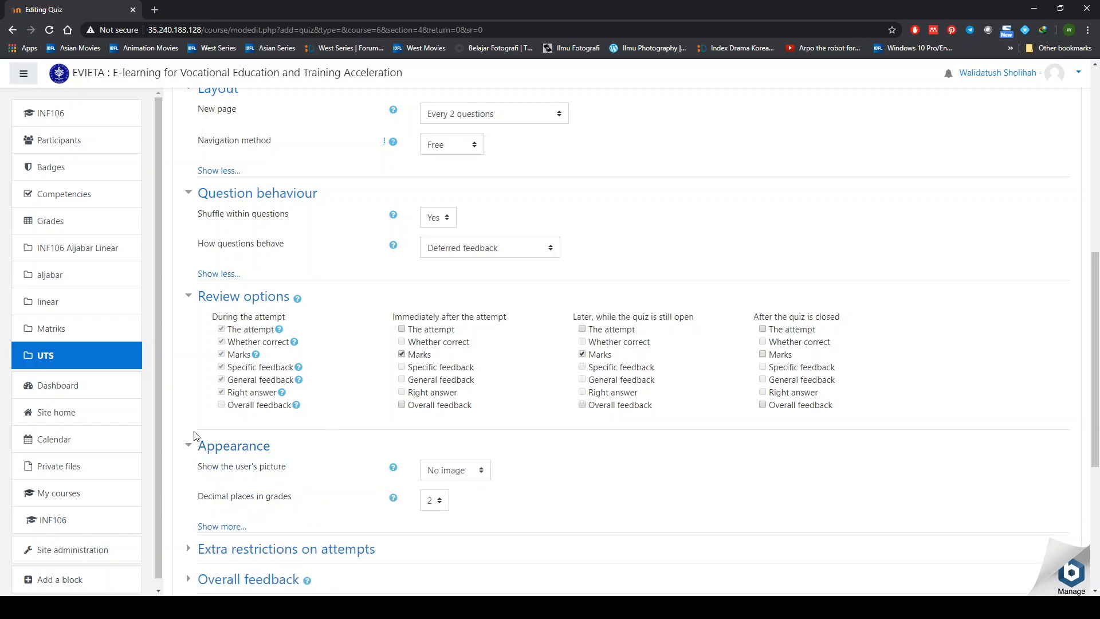
pyautogui.scroll(-4, 255, 413)
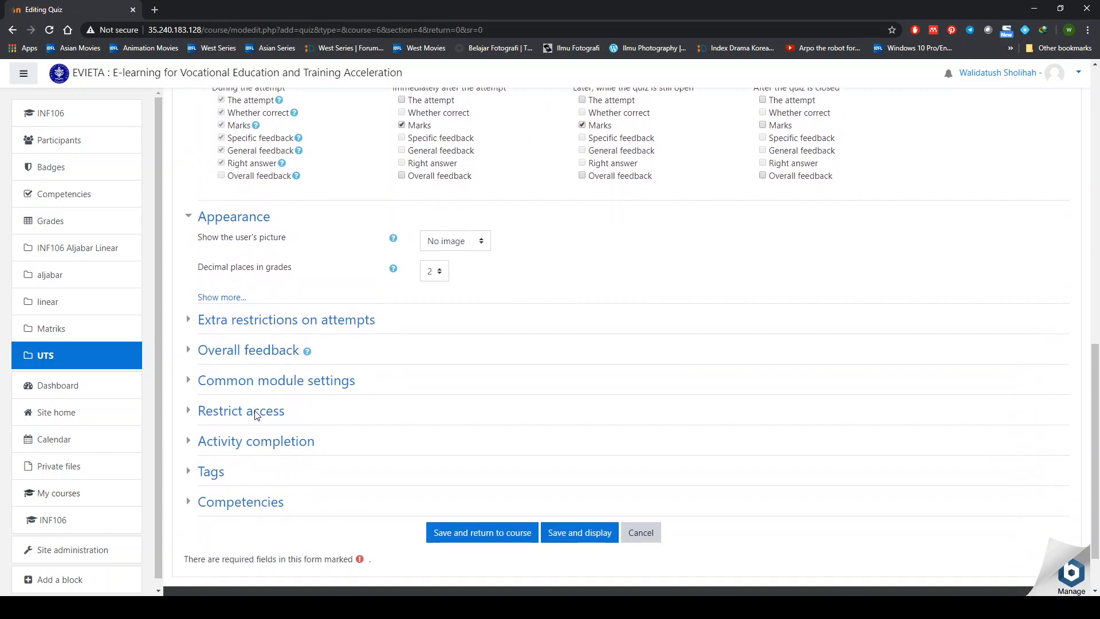
pyautogui.click(215, 298)
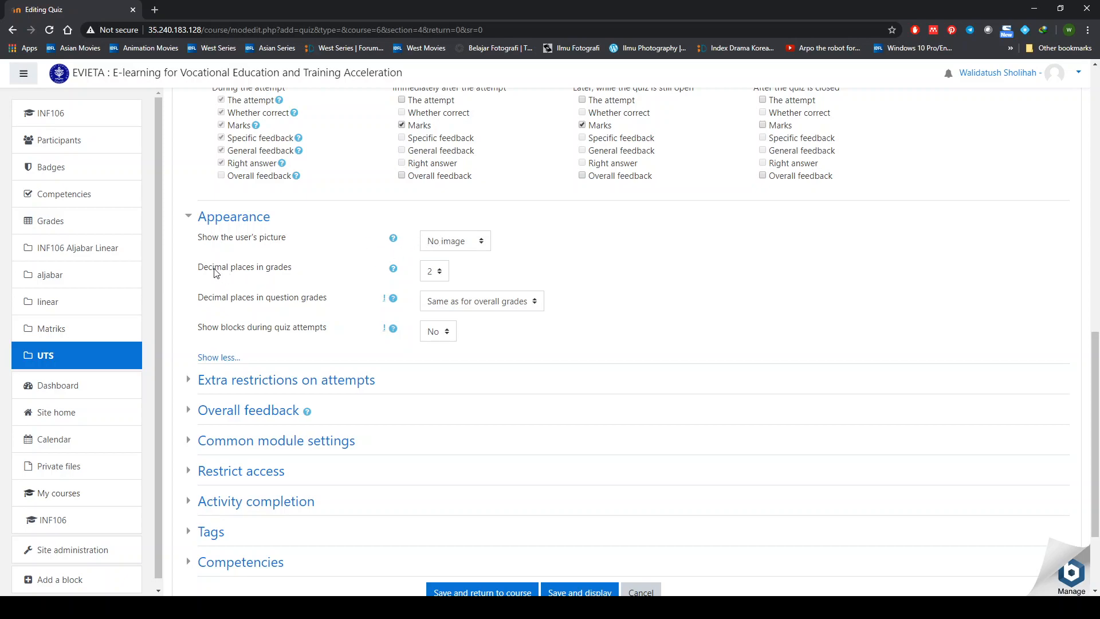
pyautogui.click(441, 250)
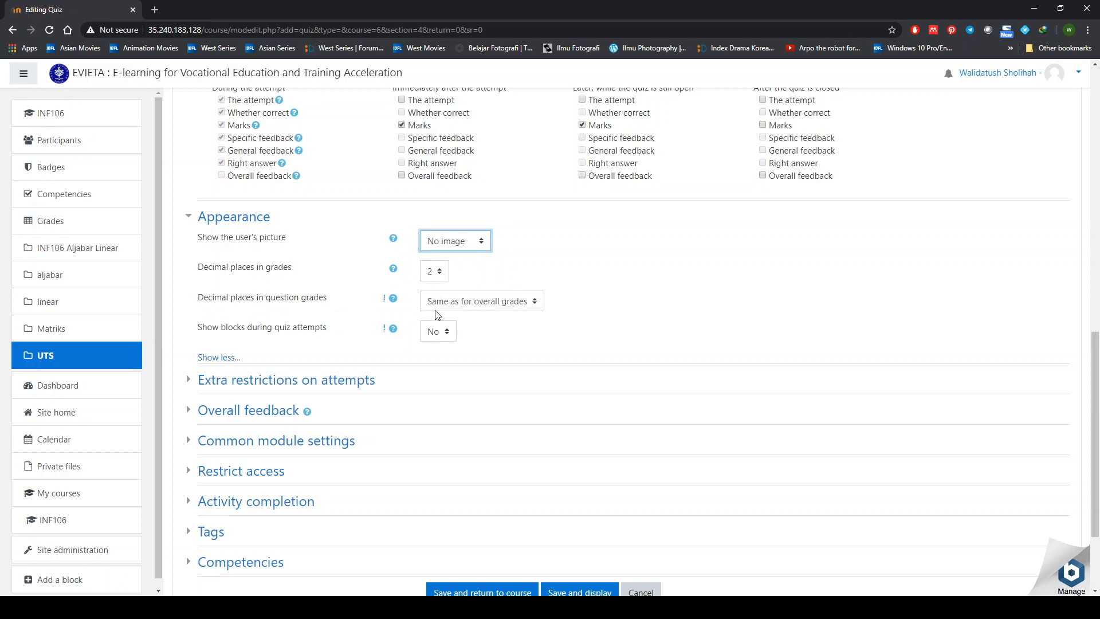
pyautogui.scroll(-2, 293, 330)
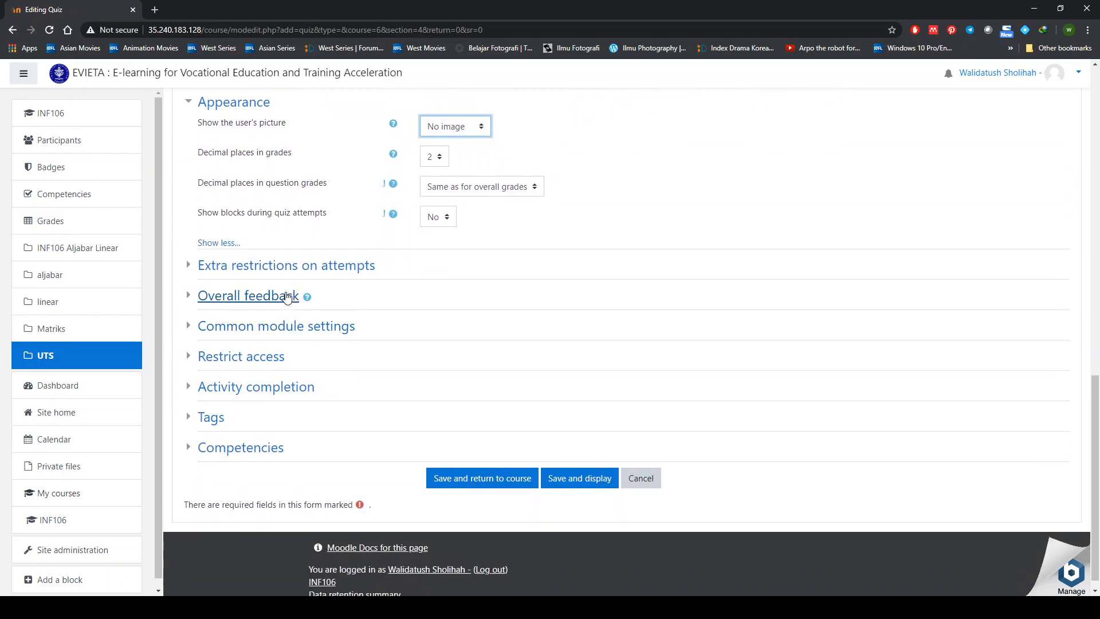
pyautogui.click(191, 102)
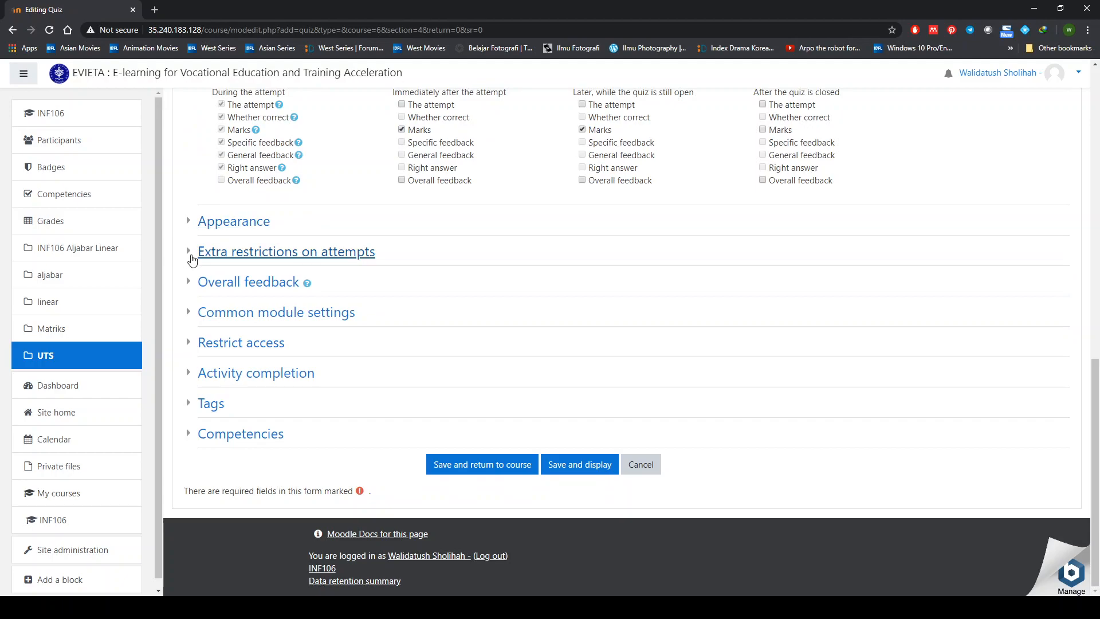
# - Under Extra restrictions on attempts, enter a quiz password and reveal it to verify
pyautogui.click(193, 254)
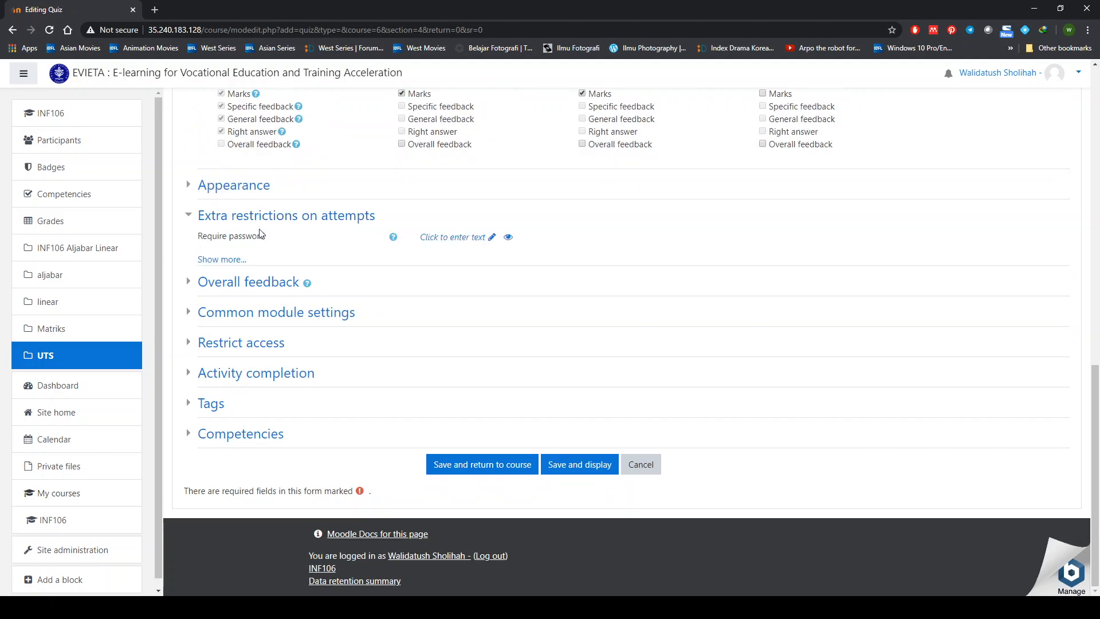
pyautogui.click(236, 260)
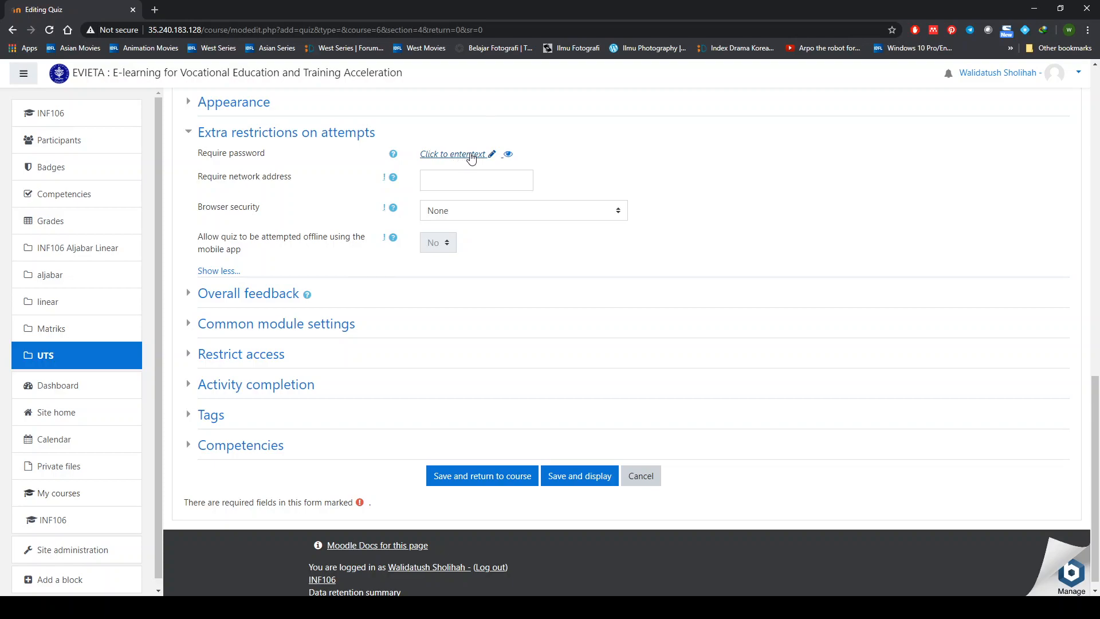
pyautogui.click(492, 154)
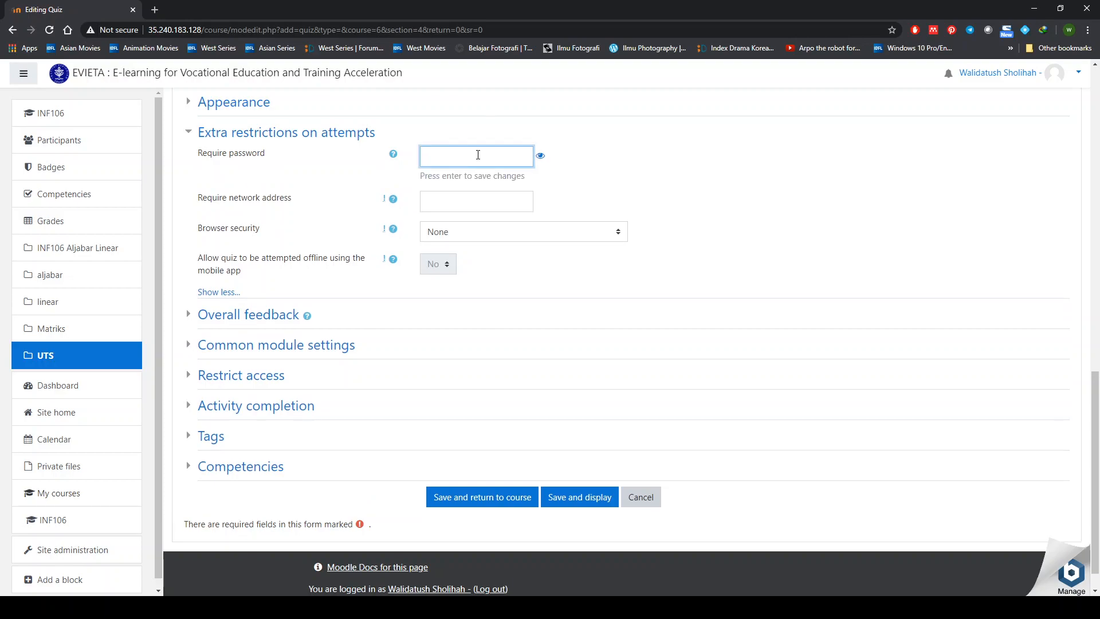
pyautogui.write('1234567')
pyautogui.press('Return')
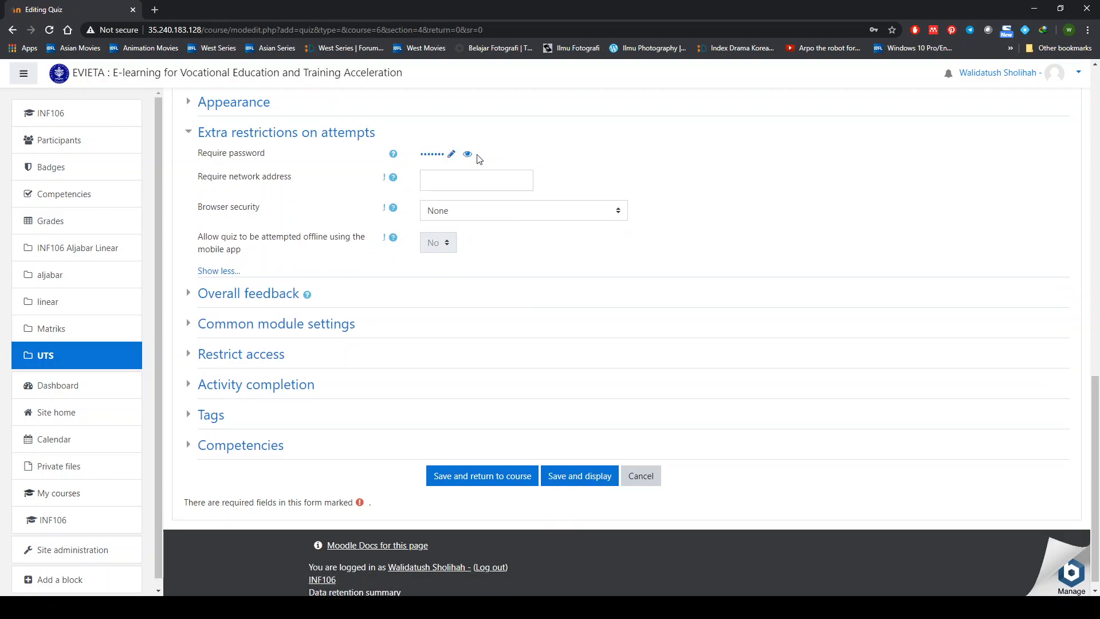
pyautogui.click(466, 156)
# - Set Browser security to Full screen pop-up with some JavaScript security, glancing at Overall feedback and Common module settings
pyautogui.click(456, 214)
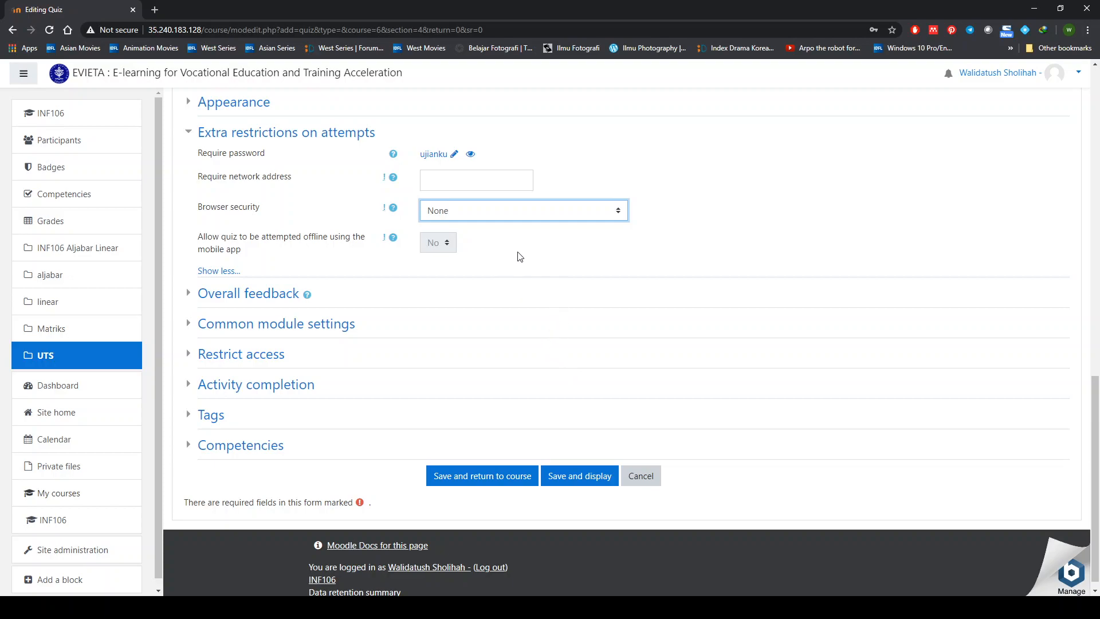
pyautogui.press('Down')
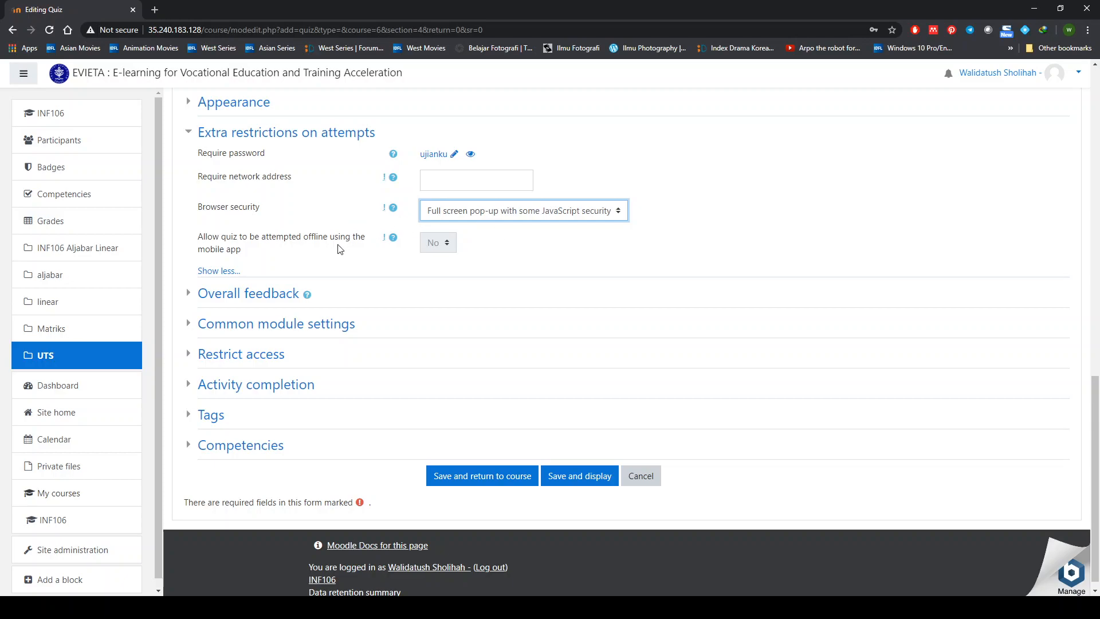
pyautogui.click(189, 297)
pyautogui.click(190, 297)
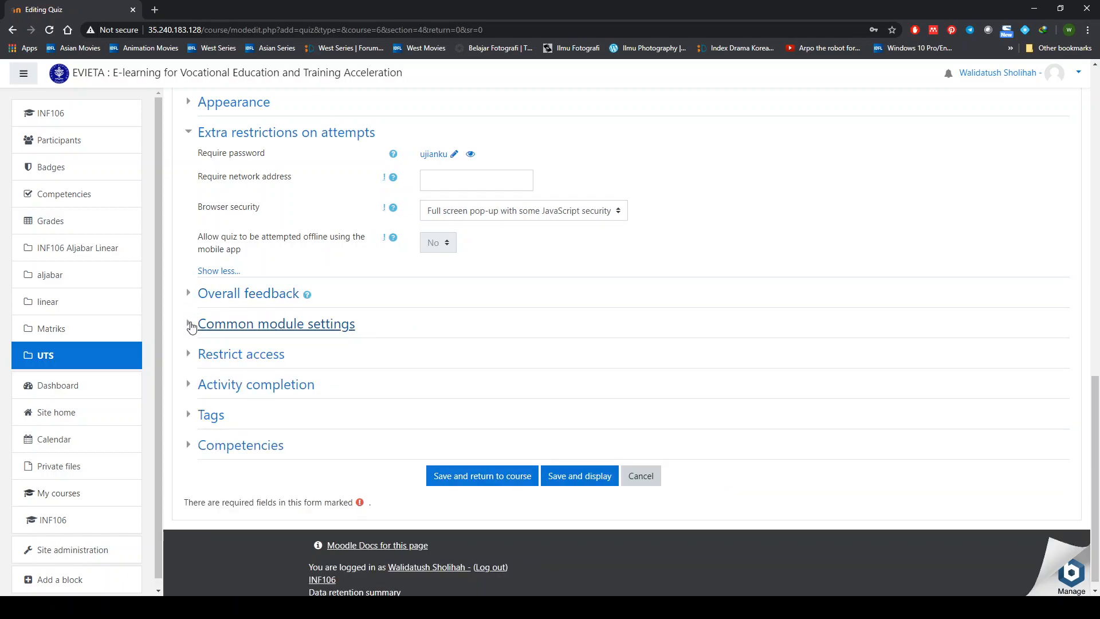
pyautogui.click(192, 325)
pyautogui.scroll(-2, 253, 327)
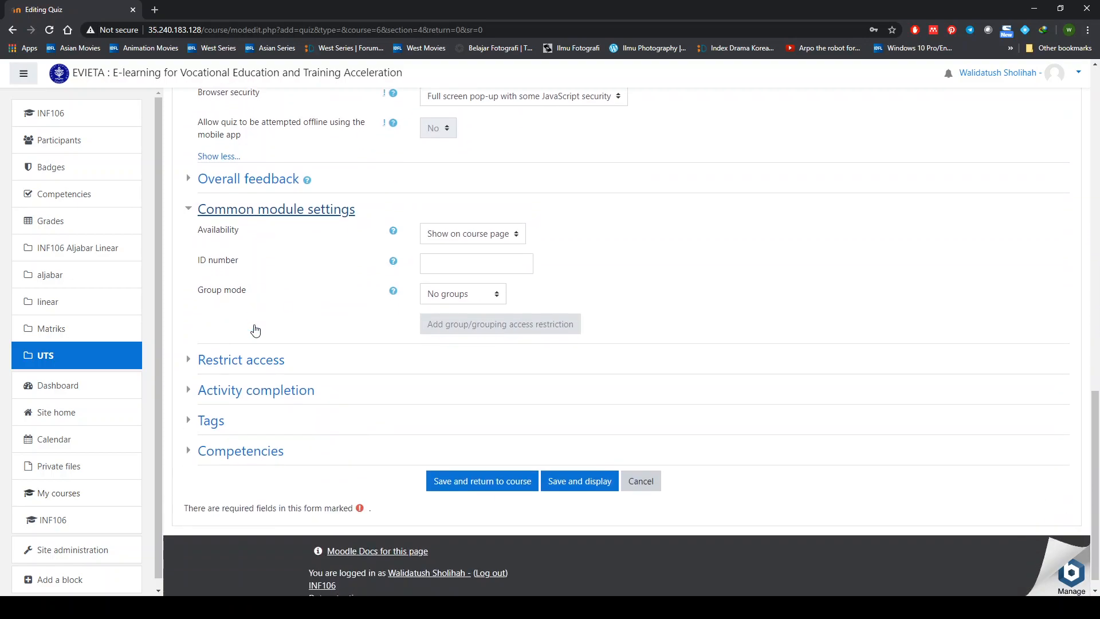
pyautogui.click(189, 209)
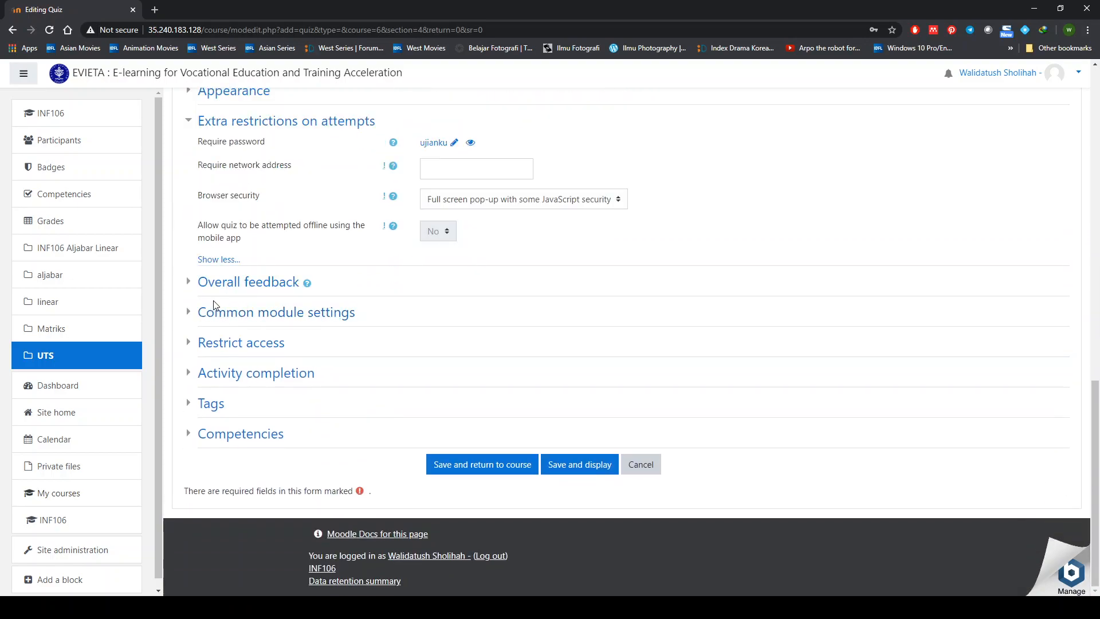
# - Expand Restrict access and bring up the Add restriction dialog
pyautogui.click(189, 345)
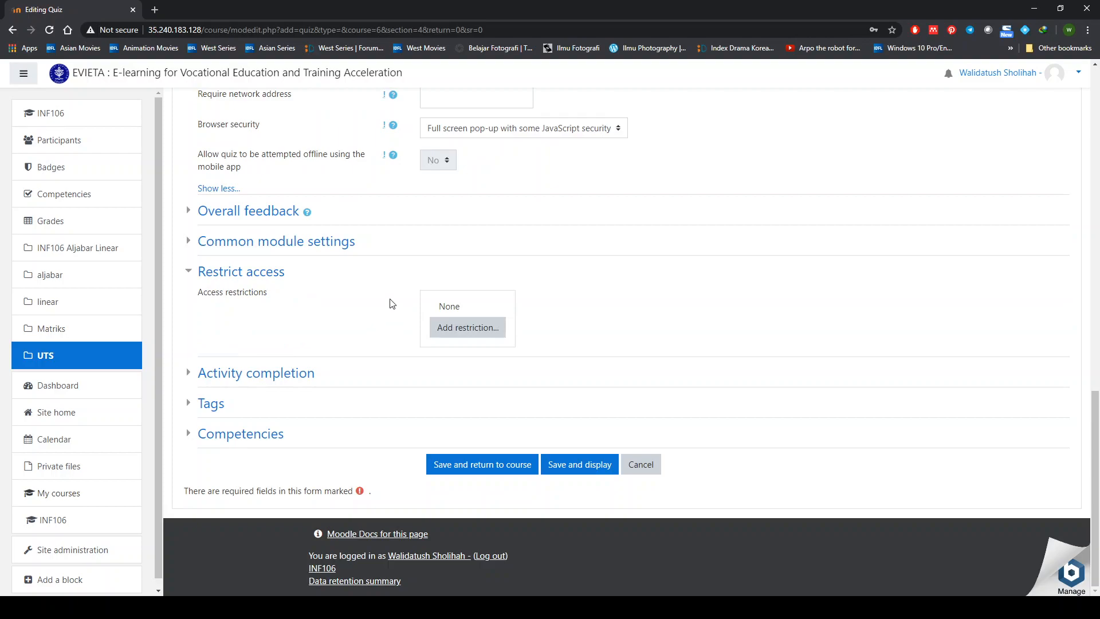
pyautogui.click(456, 331)
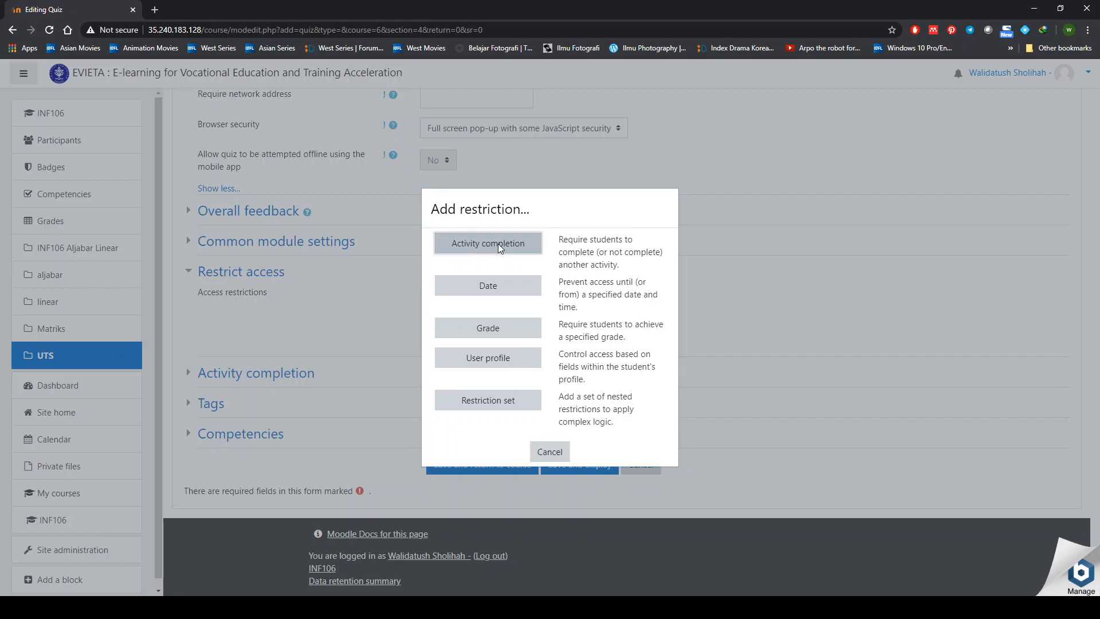
# - Add an Activity completion restriction requiring video latihan soal to be marked complete
pyautogui.click(498, 244)
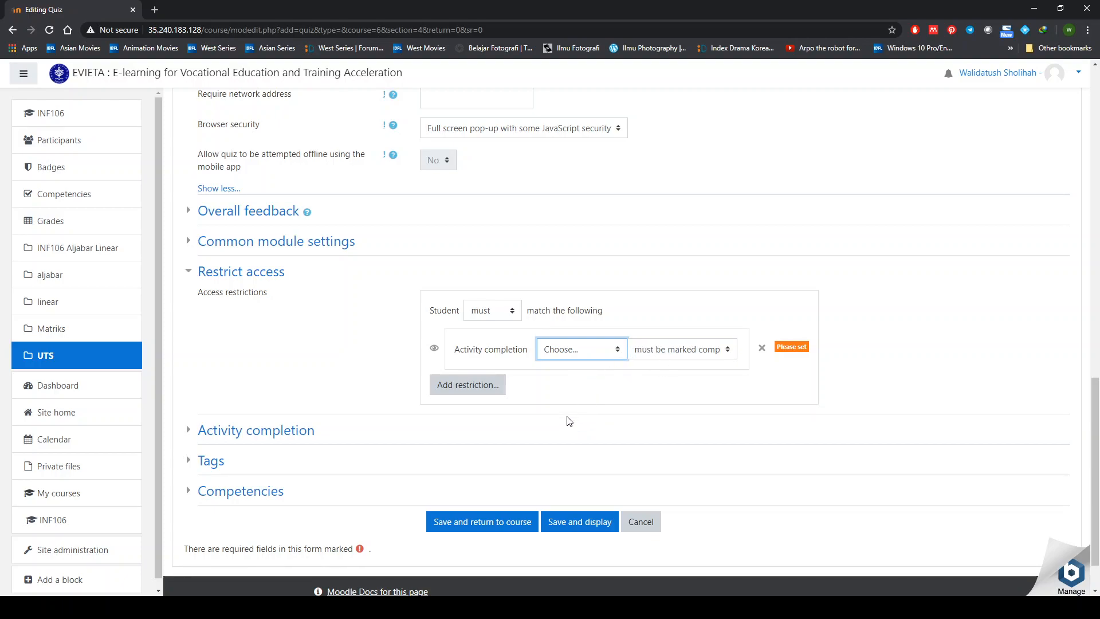
pyautogui.click(596, 394)
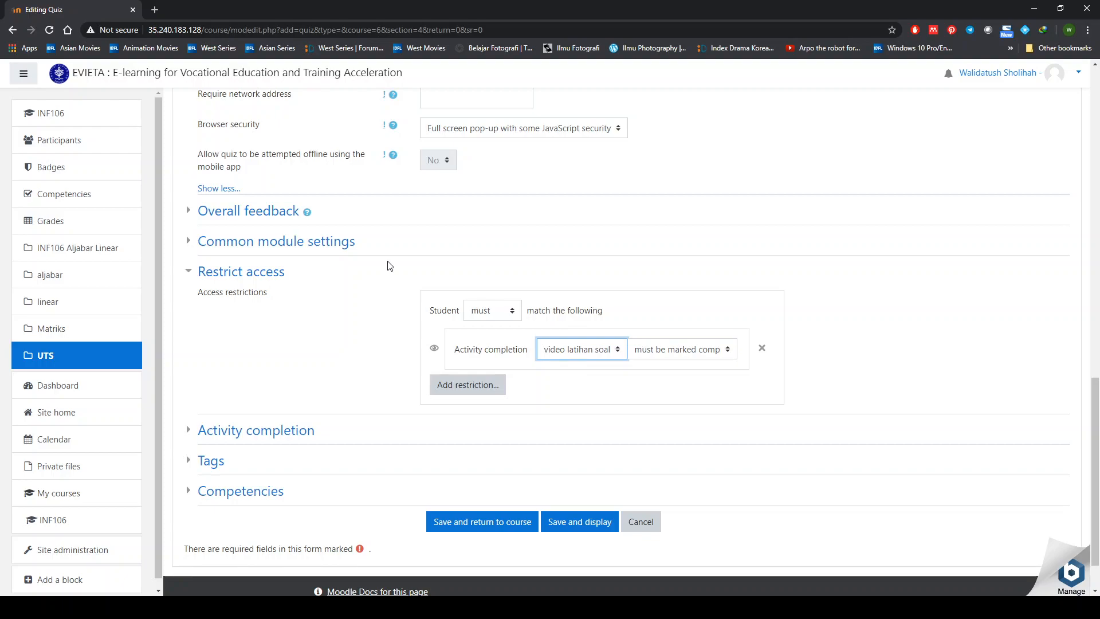
pyautogui.click(495, 312)
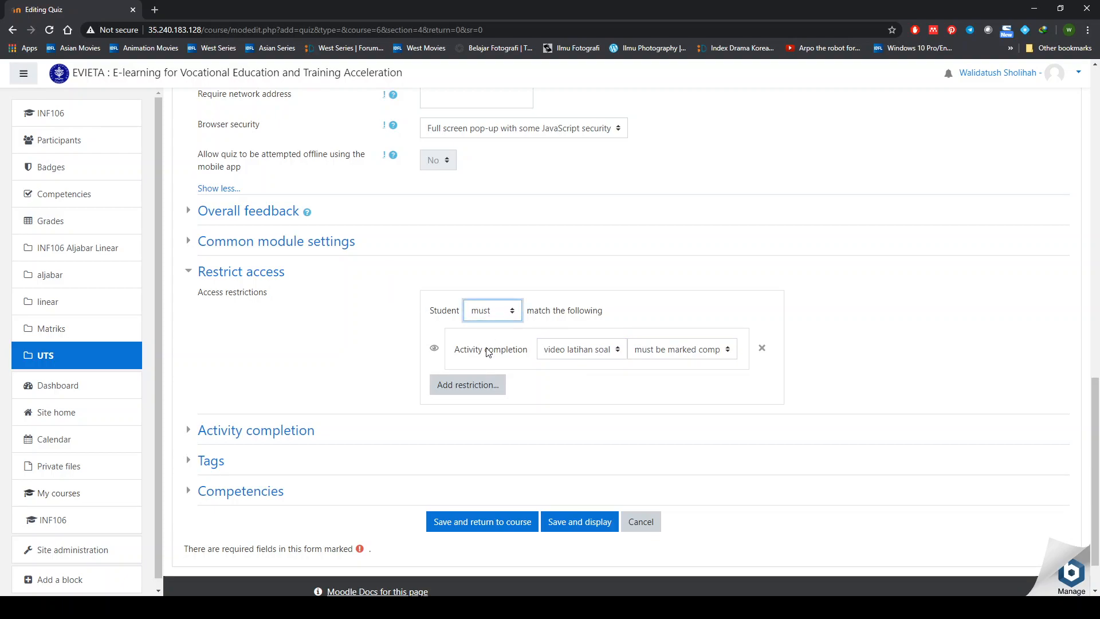
pyautogui.click(589, 301)
# - Add a second Activity completion restriction requiring slide matriks to be marked complete
pyautogui.click(487, 387)
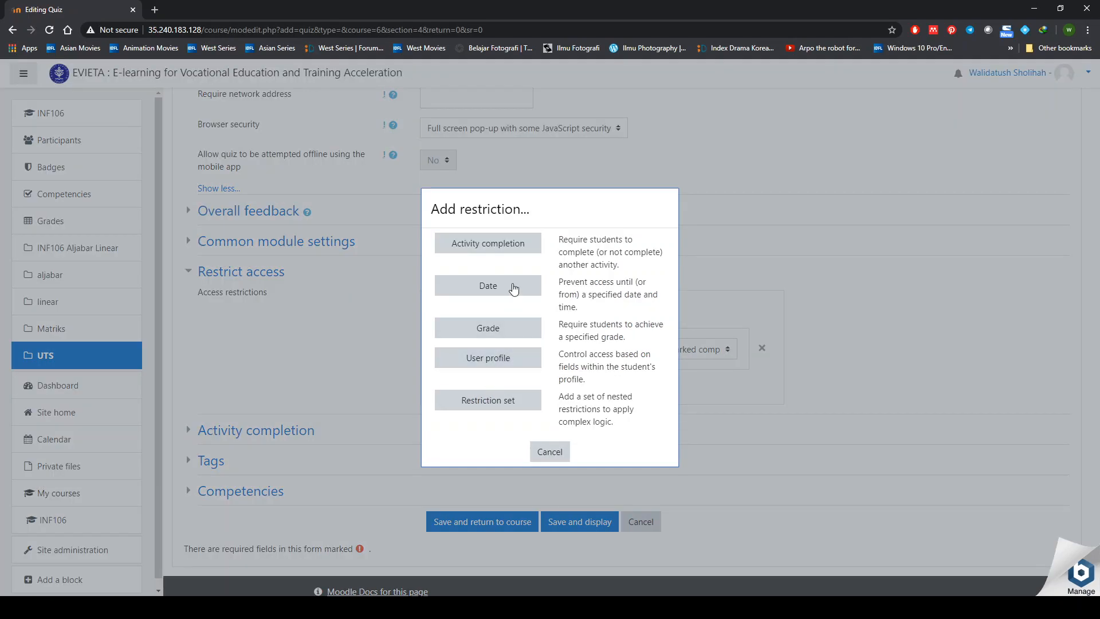
pyautogui.click(512, 240)
pyautogui.scroll(-2, 573, 376)
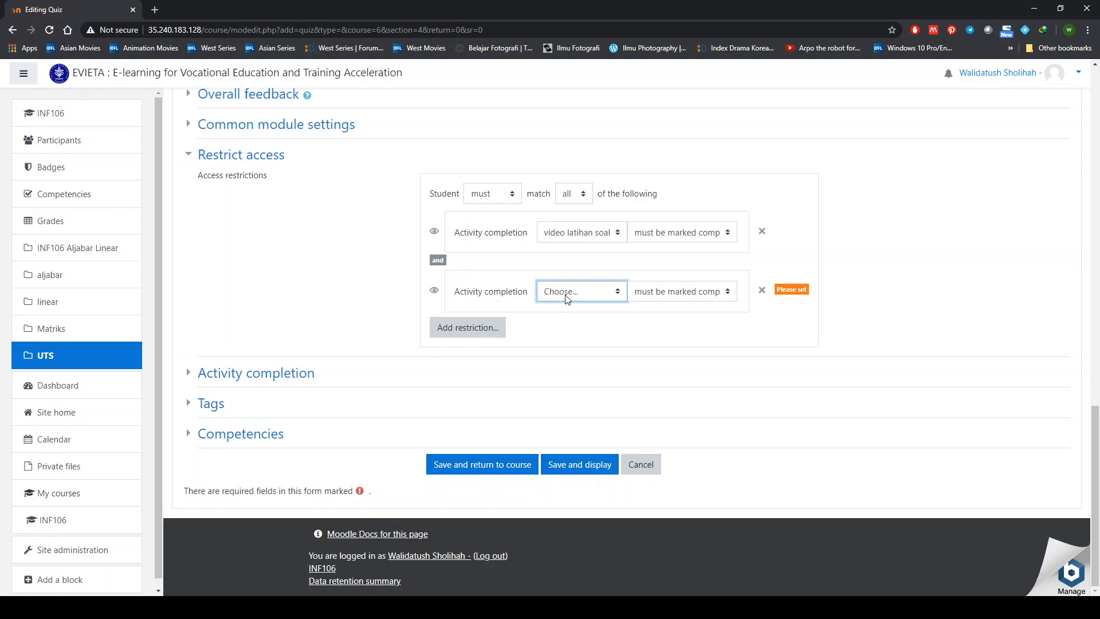
pyautogui.click(574, 374)
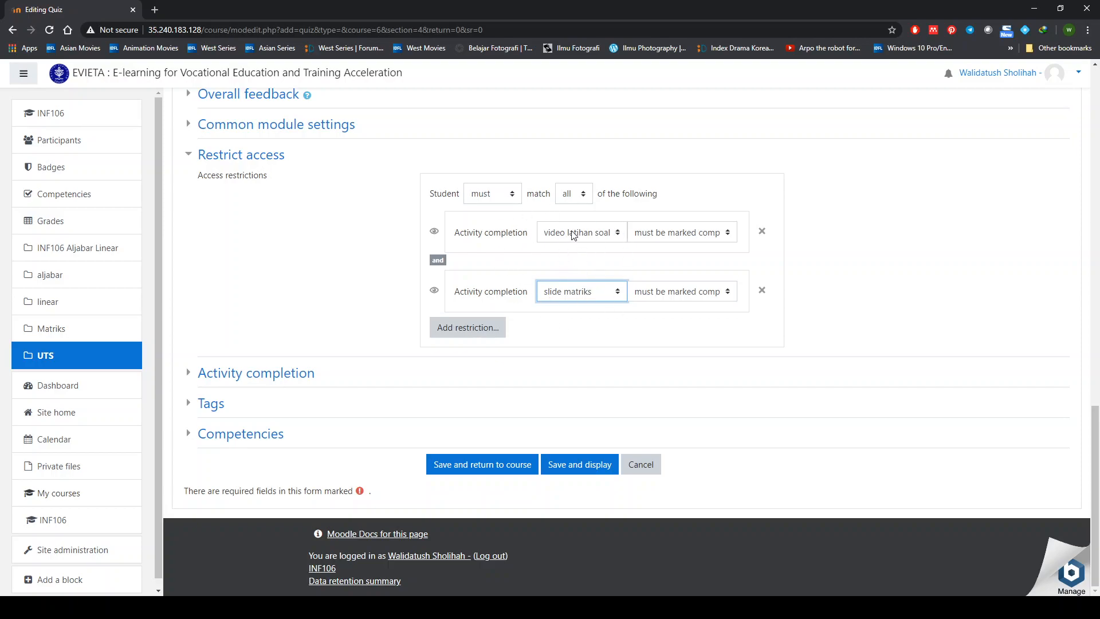
# - Keep the restrictions requiring students to match all conditions, after briefly trying any
pyautogui.click(571, 194)
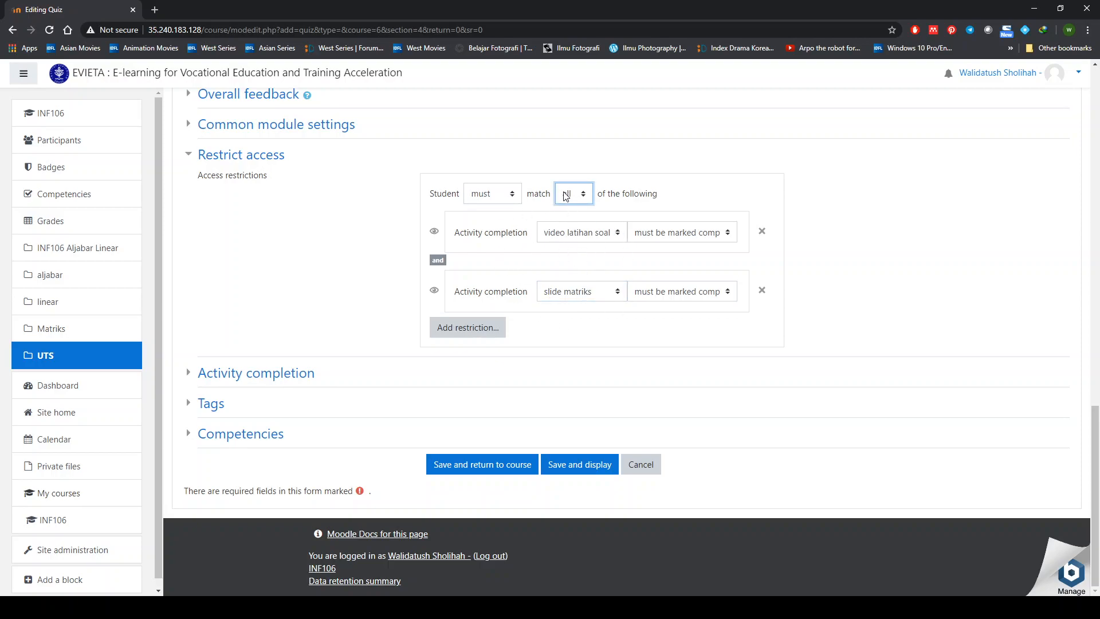
pyautogui.press('Down')
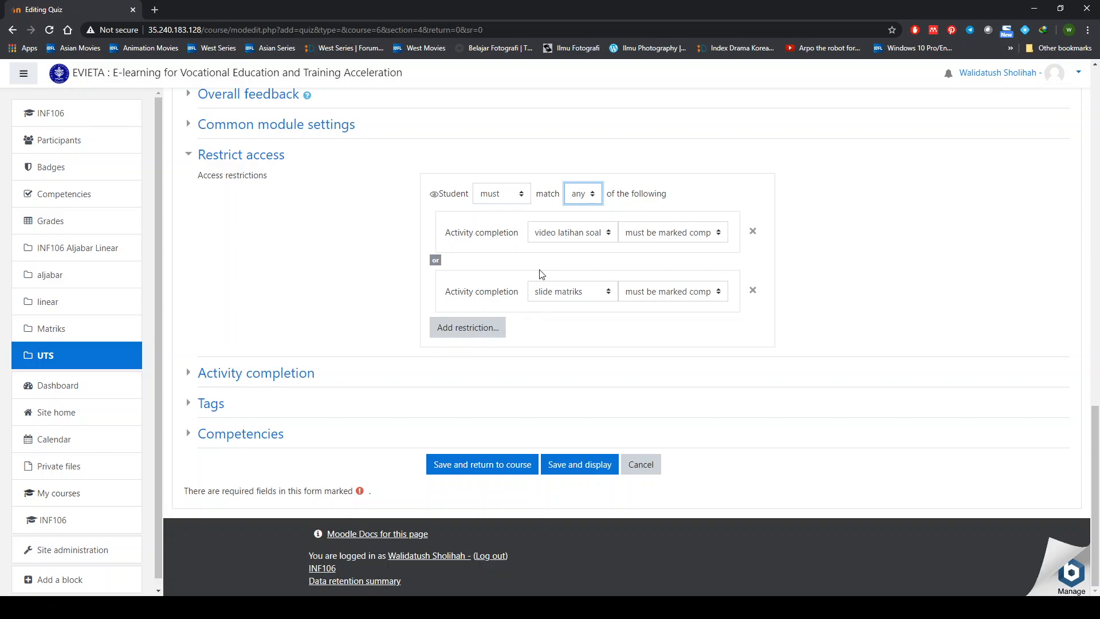
pyautogui.click(584, 195)
pyautogui.click(583, 216)
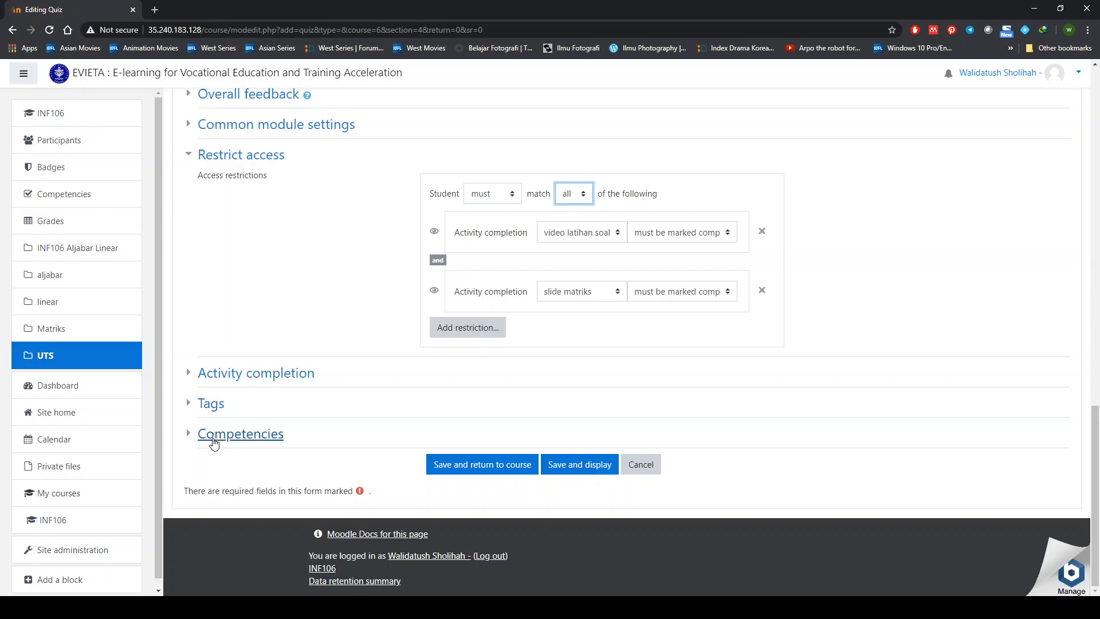
# - Track completion when conditions are met, requiring a view and a grade but no passing grade
pyautogui.click(188, 375)
pyautogui.scroll(-1, 395, 390)
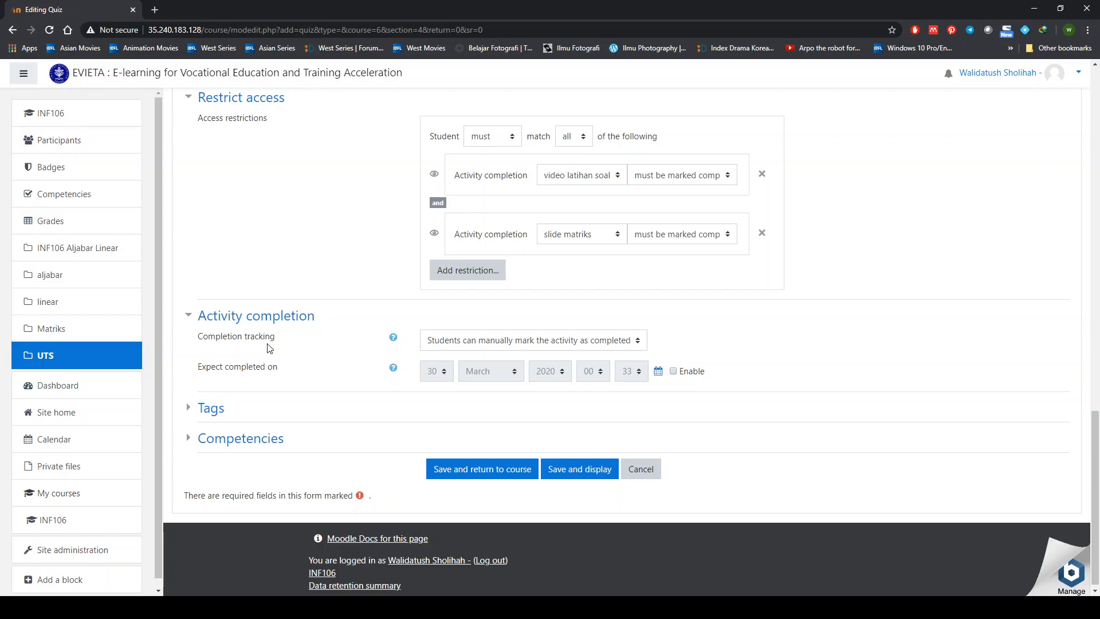
pyautogui.click(485, 345)
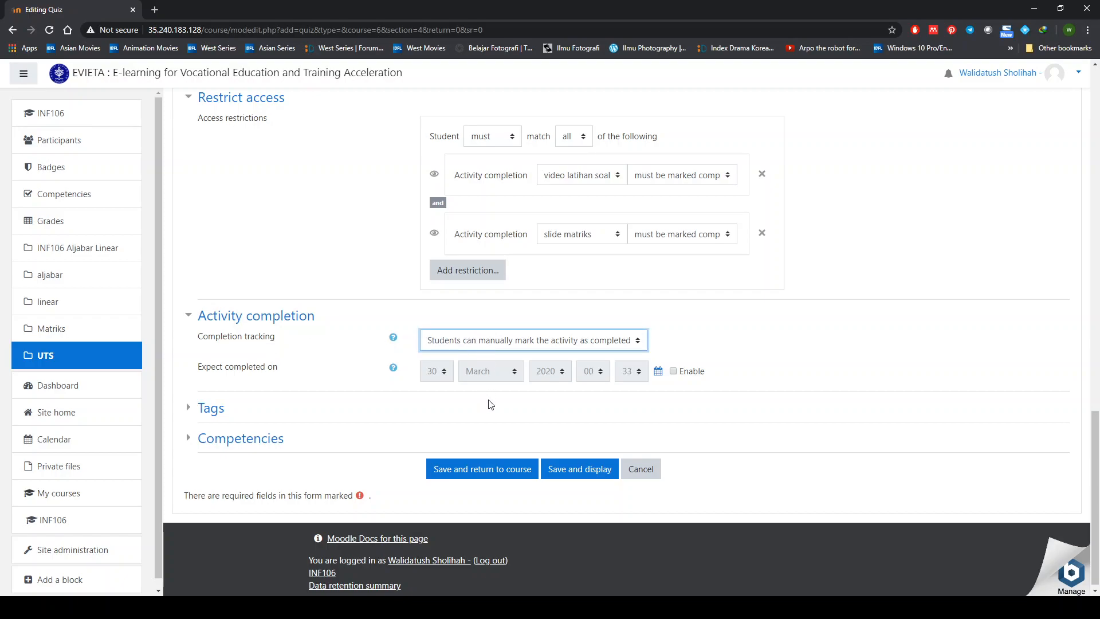
pyautogui.press('Down')
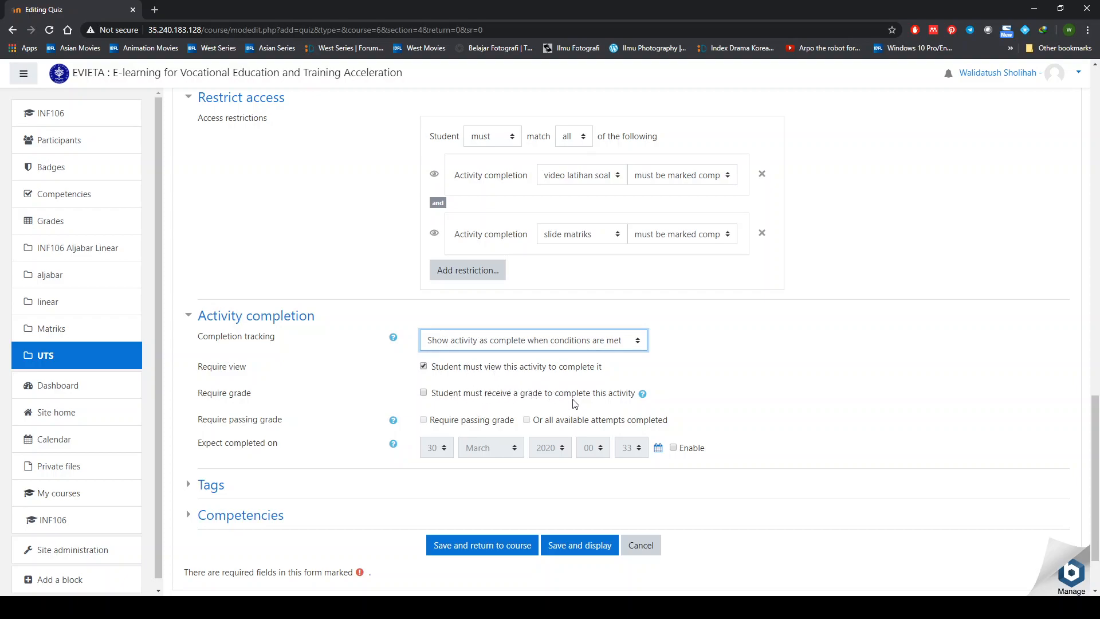
pyautogui.click(599, 397)
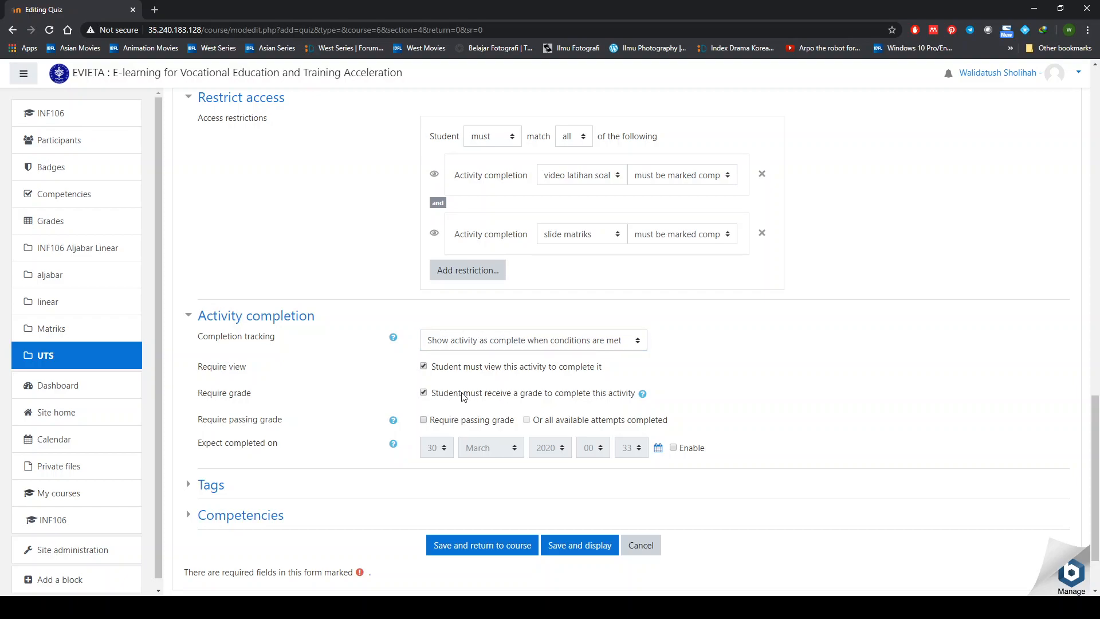
pyautogui.click(424, 421)
pyautogui.click(424, 421)
pyautogui.scroll(-1, 458, 463)
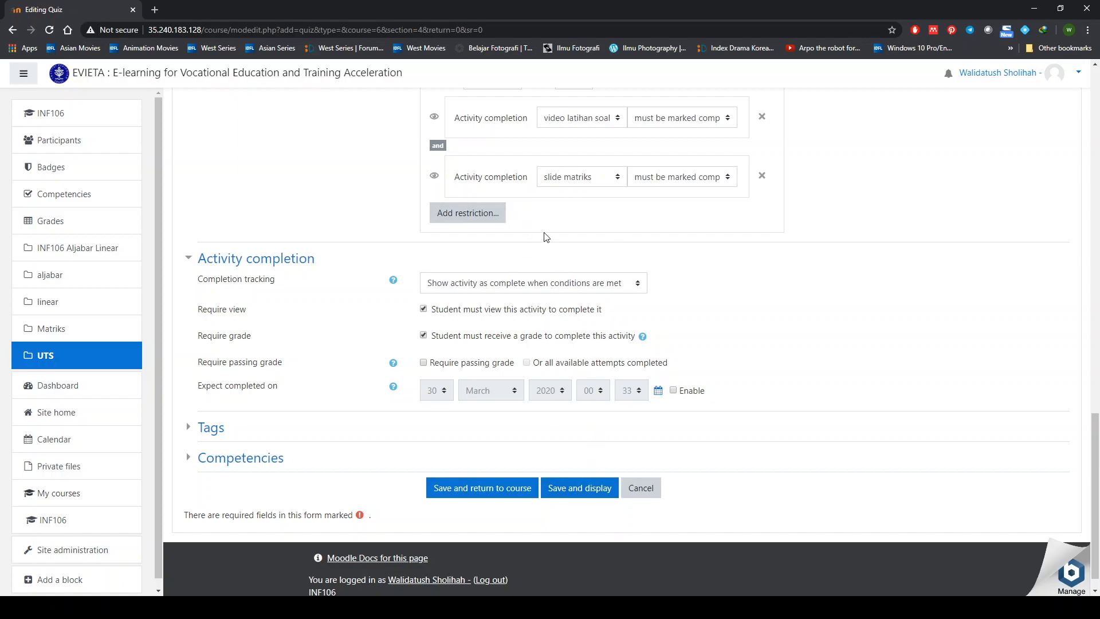
# - Save and display the UTS sem ganjil quiz, then open its administration actions menu
pyautogui.click(580, 486)
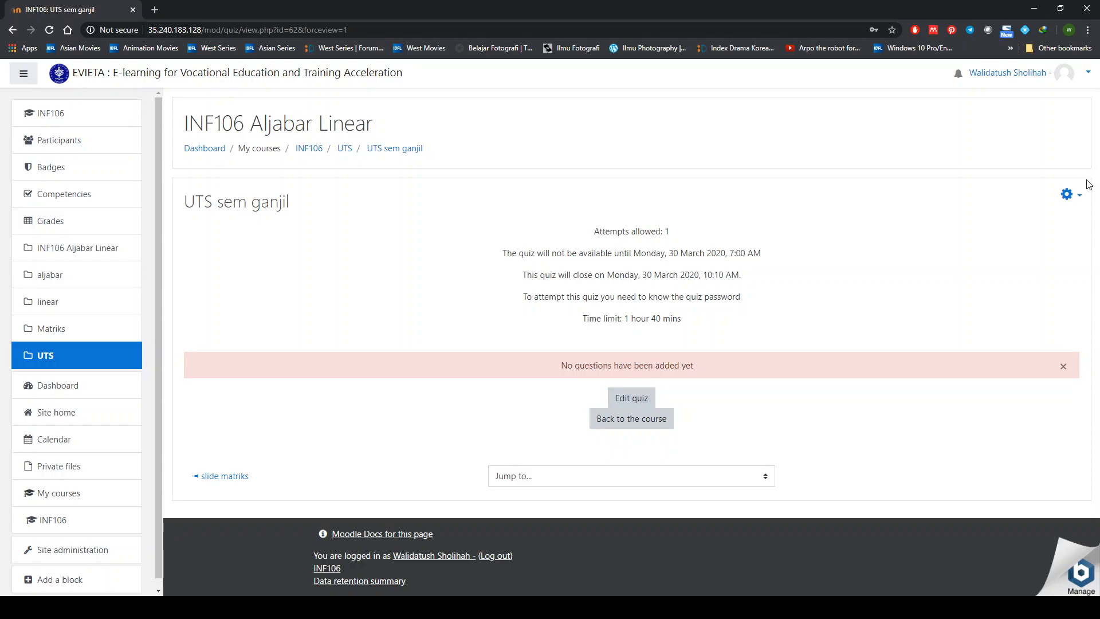
pyautogui.click(1067, 194)
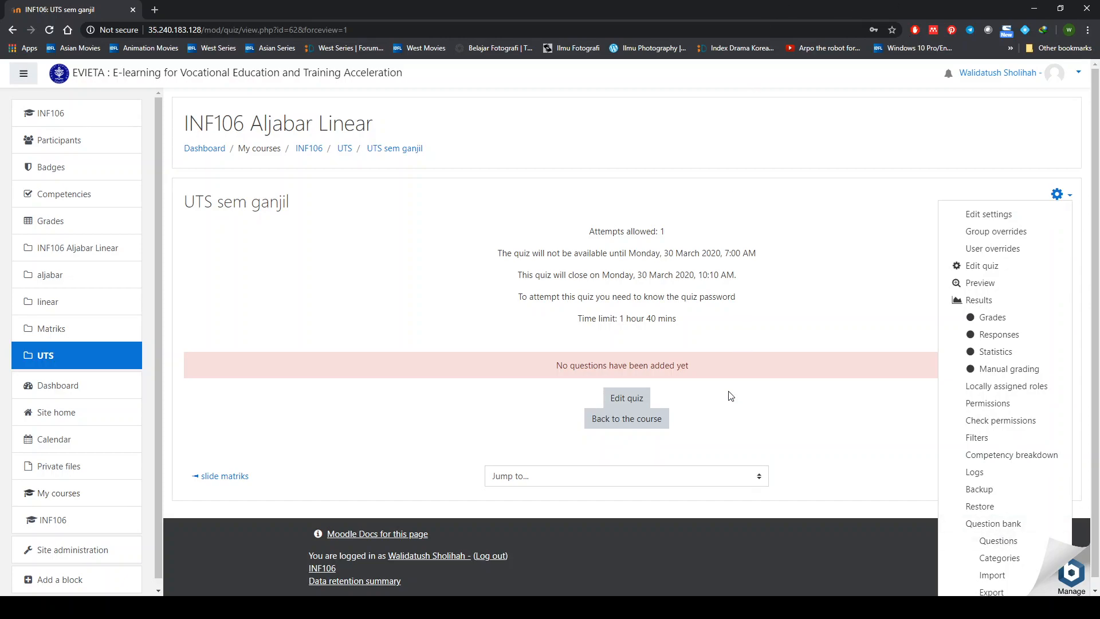
# - On the quiz editing page, set the maximum grade to 100.00 and save it
pyautogui.click(639, 399)
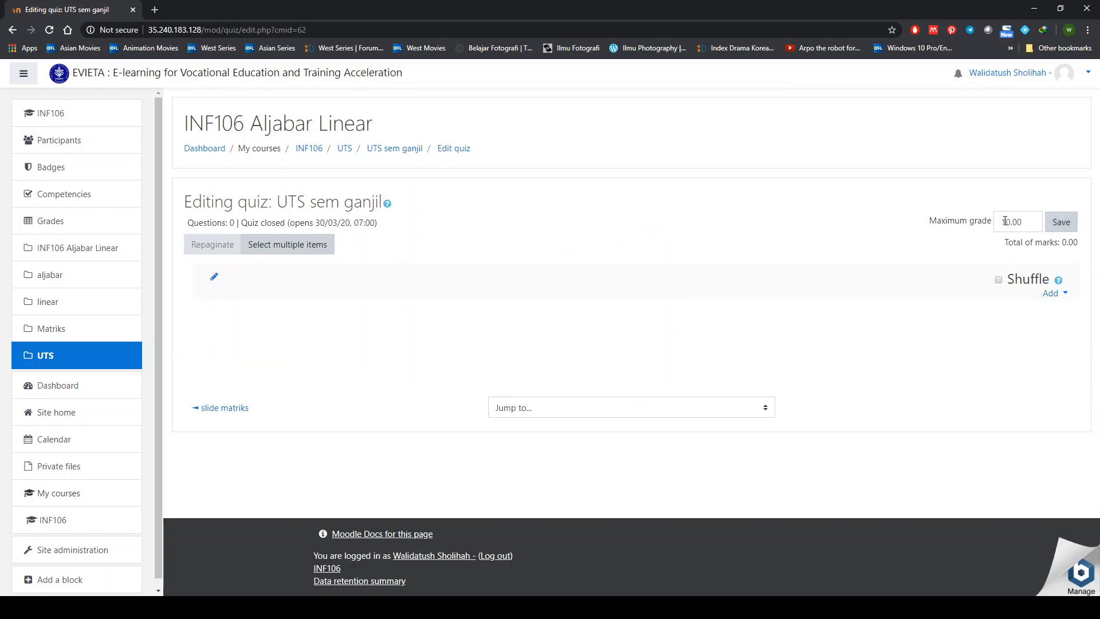
pyautogui.click(1030, 223)
pyautogui.write('0')
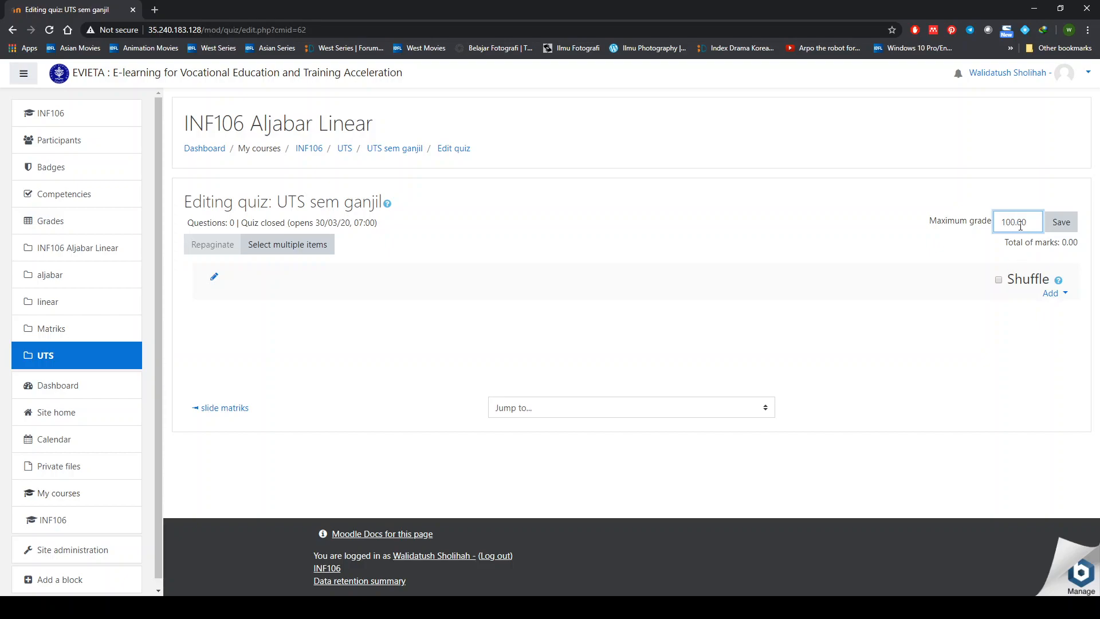
pyautogui.click(1069, 222)
# - Turn on shuffling of the quiz questions
pyautogui.click(999, 281)
pyautogui.click(999, 280)
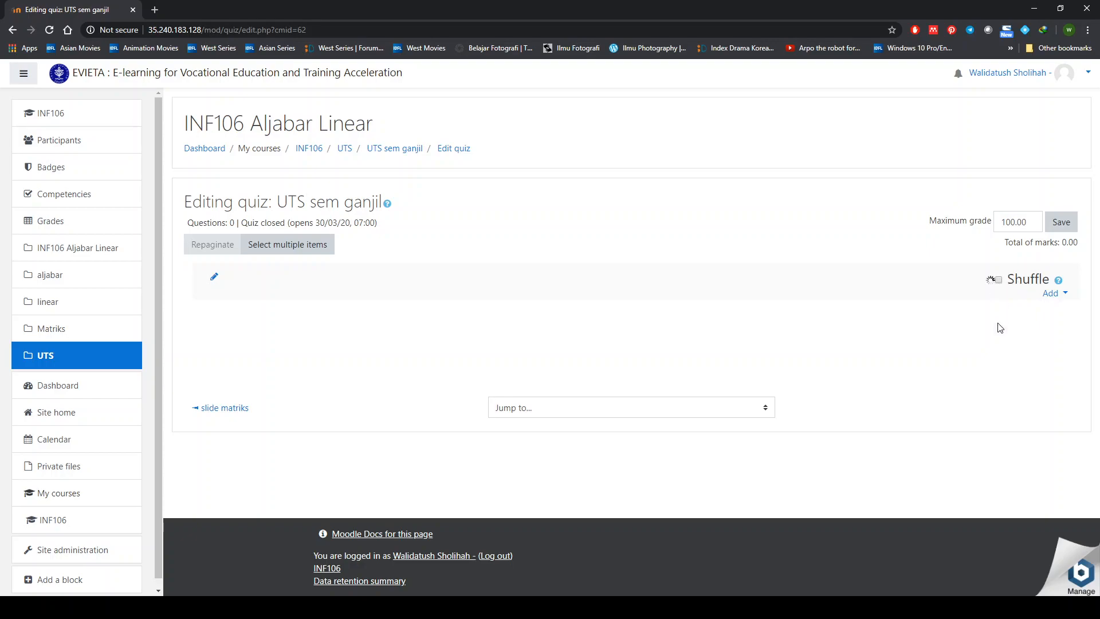
pyautogui.click(999, 282)
pyautogui.click(1066, 295)
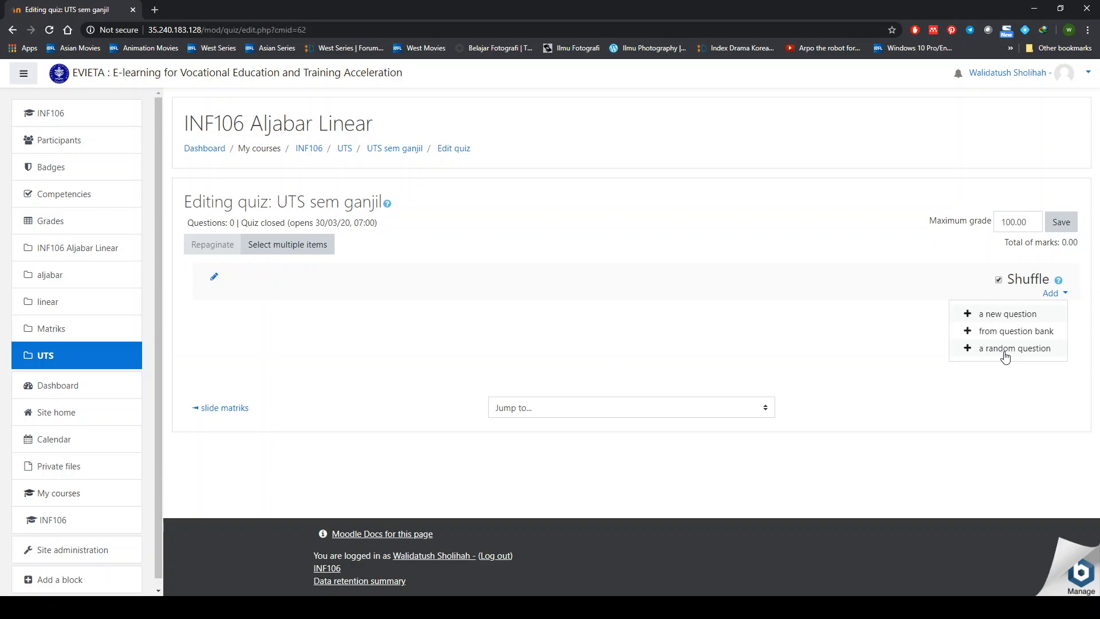
# - Add 3 random questions from the existing Bab Vektor (6) category to the end of the quiz
pyautogui.click(1005, 350)
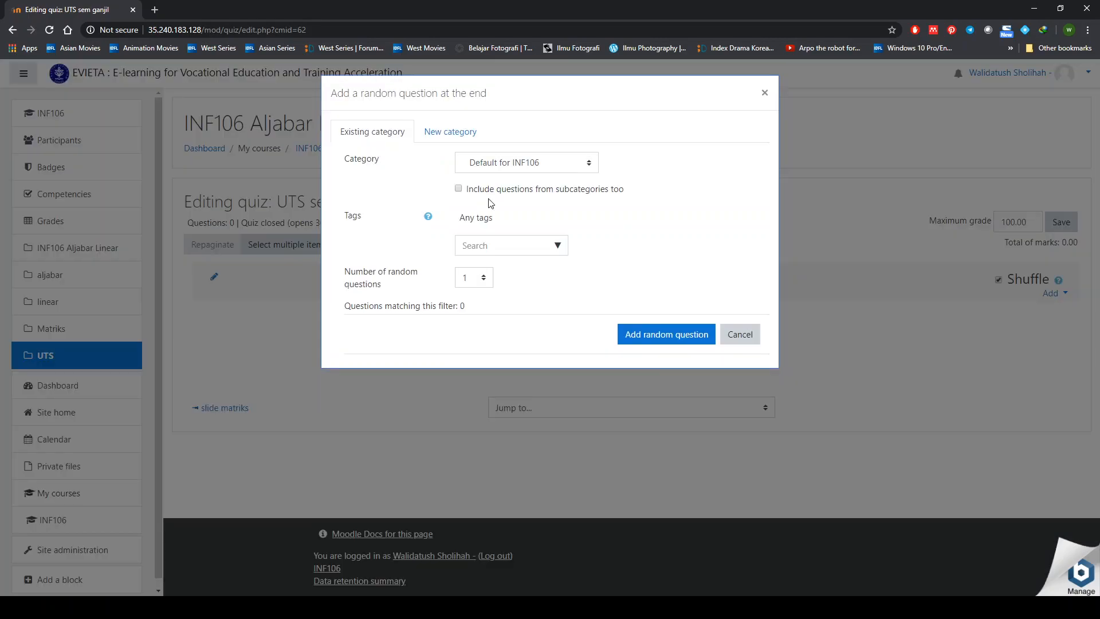
pyautogui.click(456, 137)
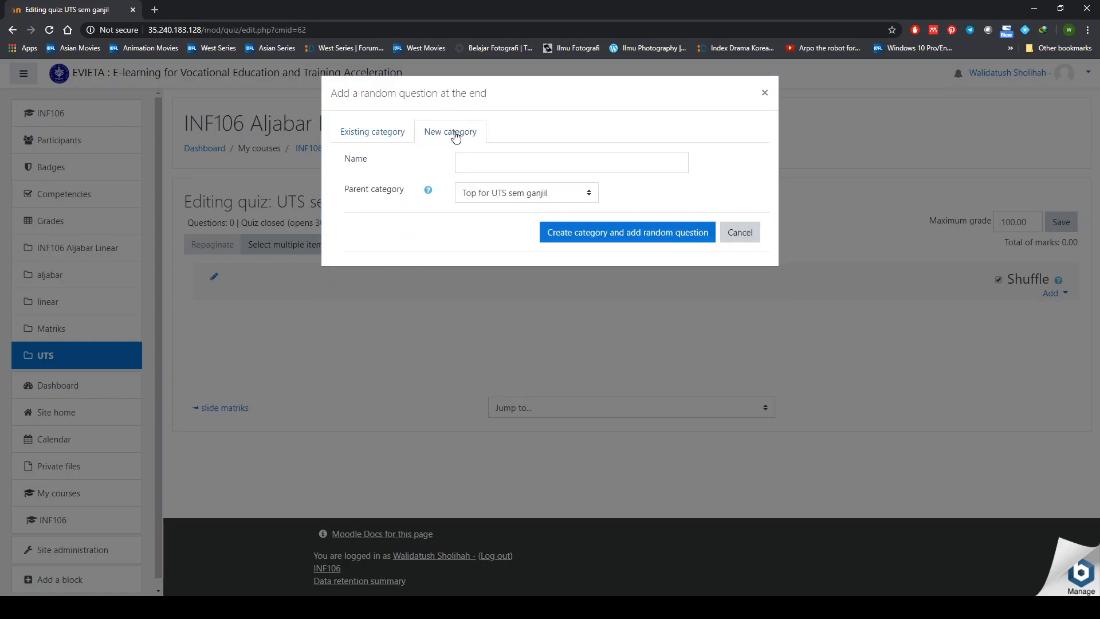
pyautogui.click(388, 132)
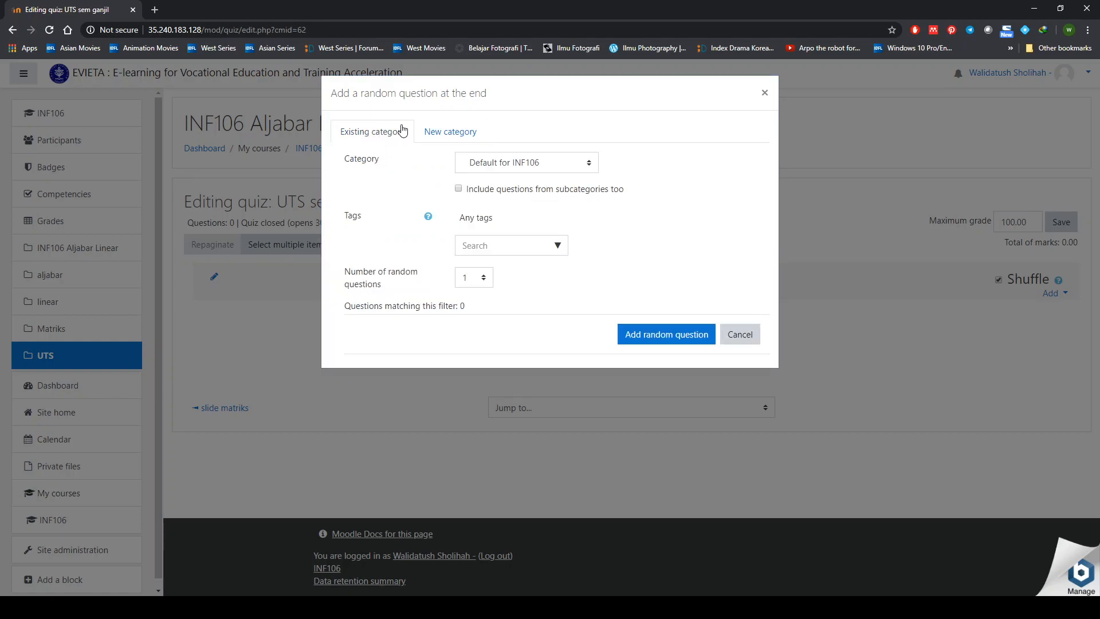
pyautogui.click(512, 165)
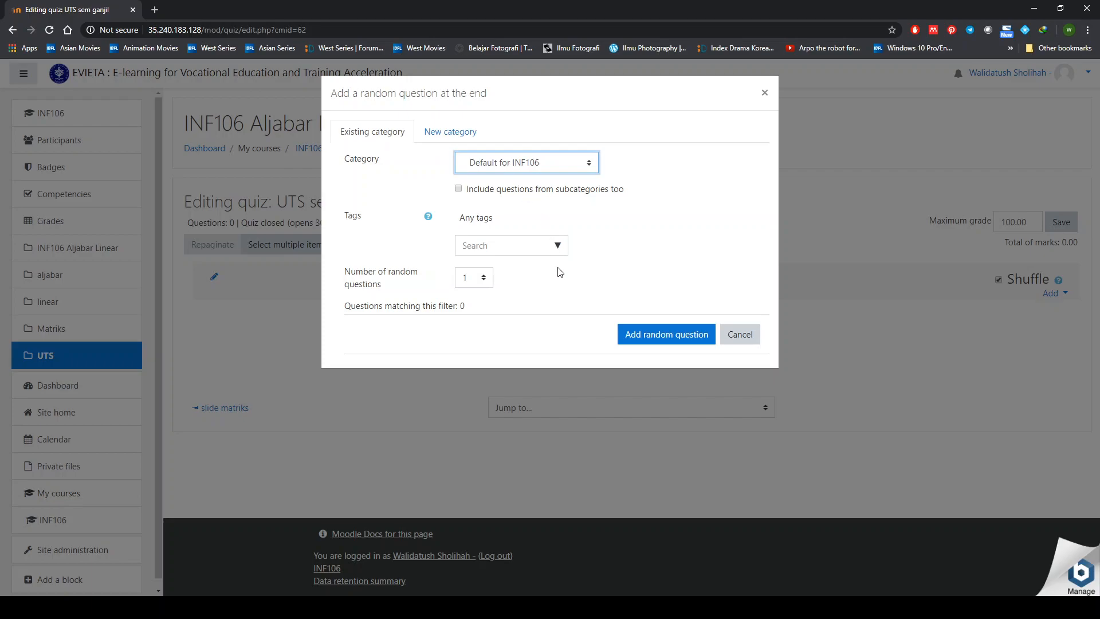
pyautogui.click(528, 349)
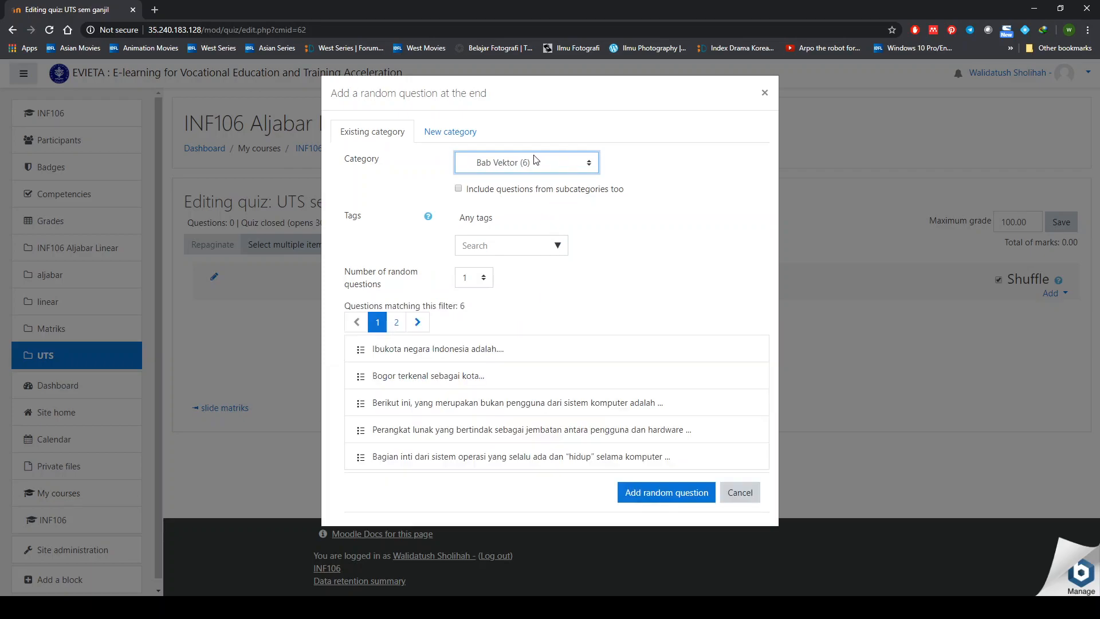
pyautogui.click(503, 250)
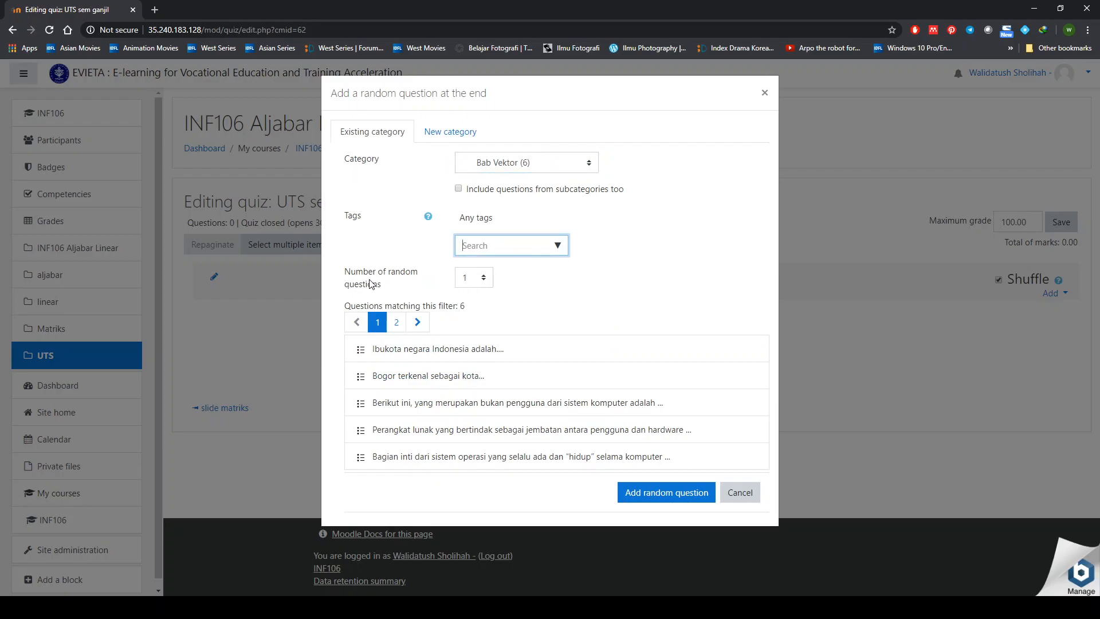
pyautogui.click(470, 279)
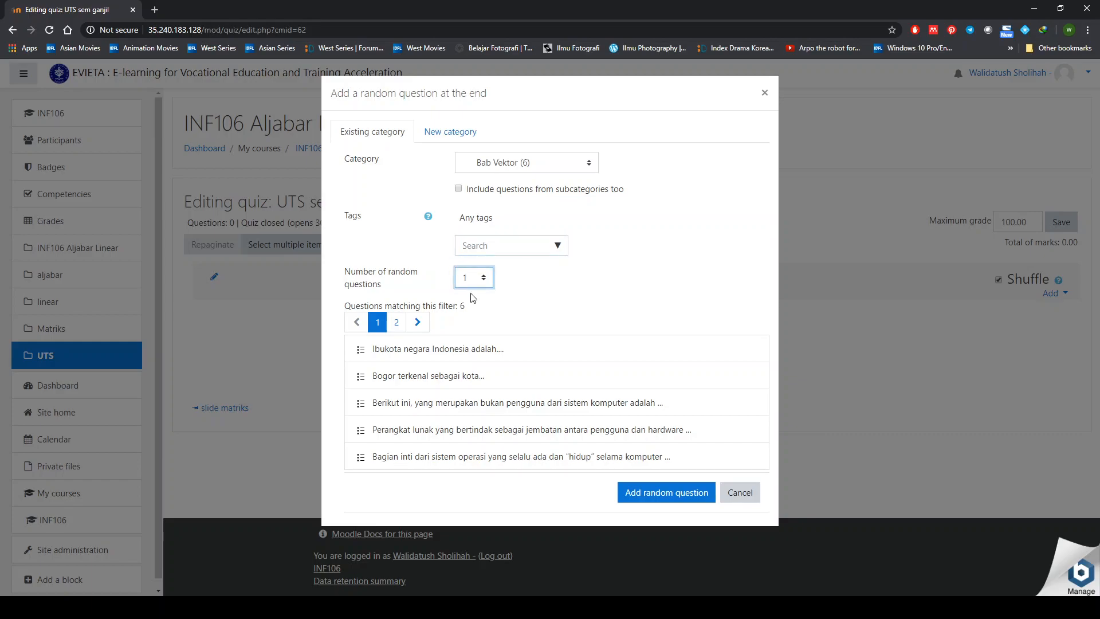
pyautogui.press('3')
pyautogui.click(657, 489)
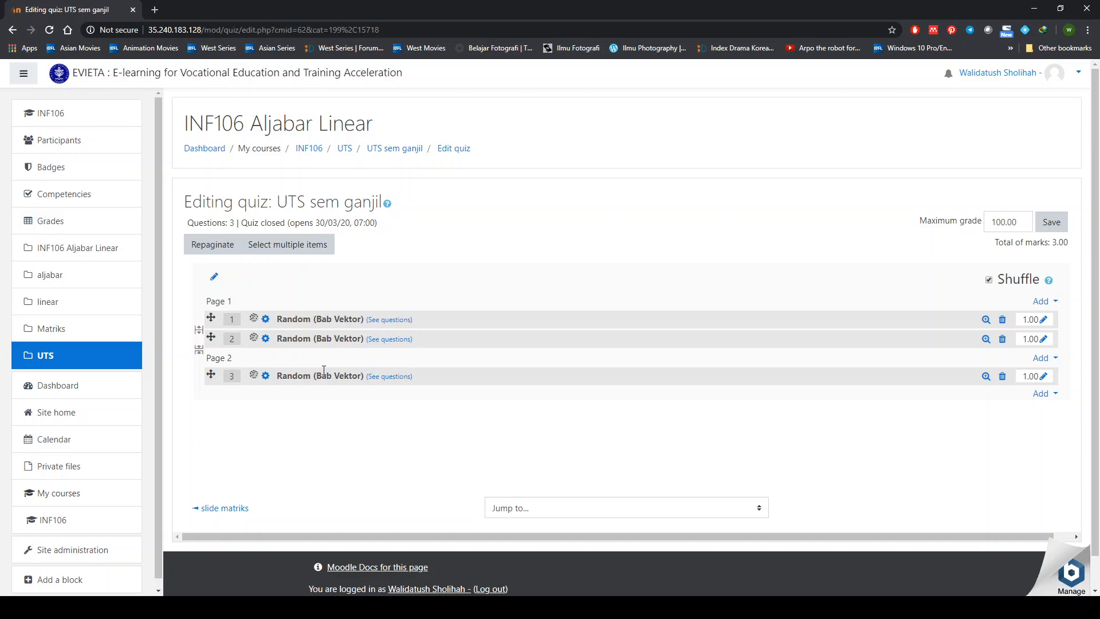
pyautogui.click(389, 319)
pyautogui.scroll(-2, 392, 353)
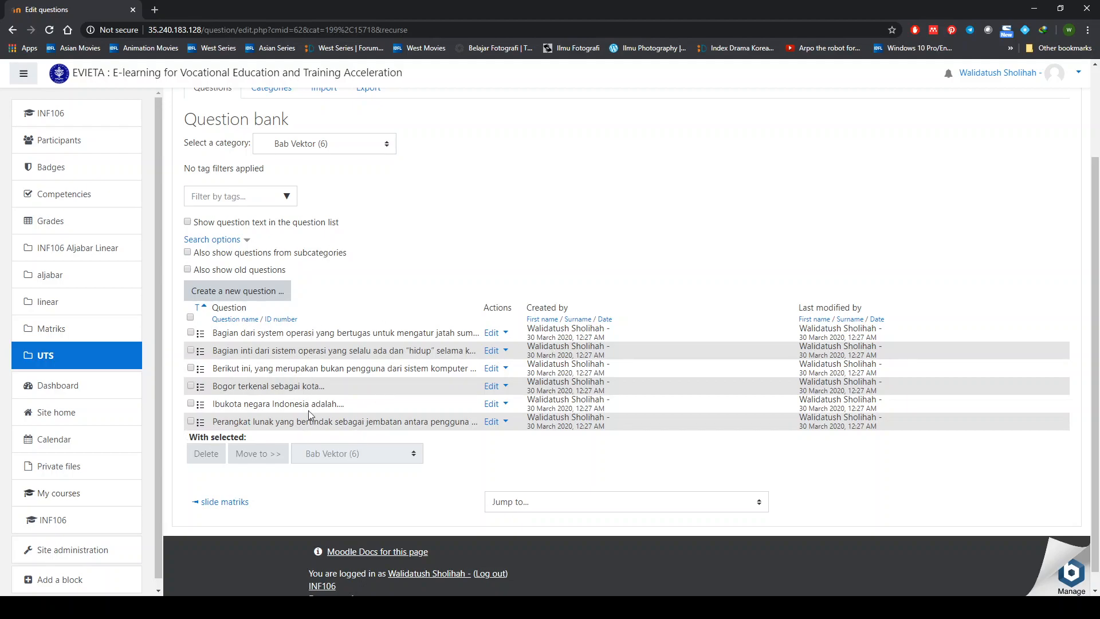
pyautogui.scroll(1, 308, 432)
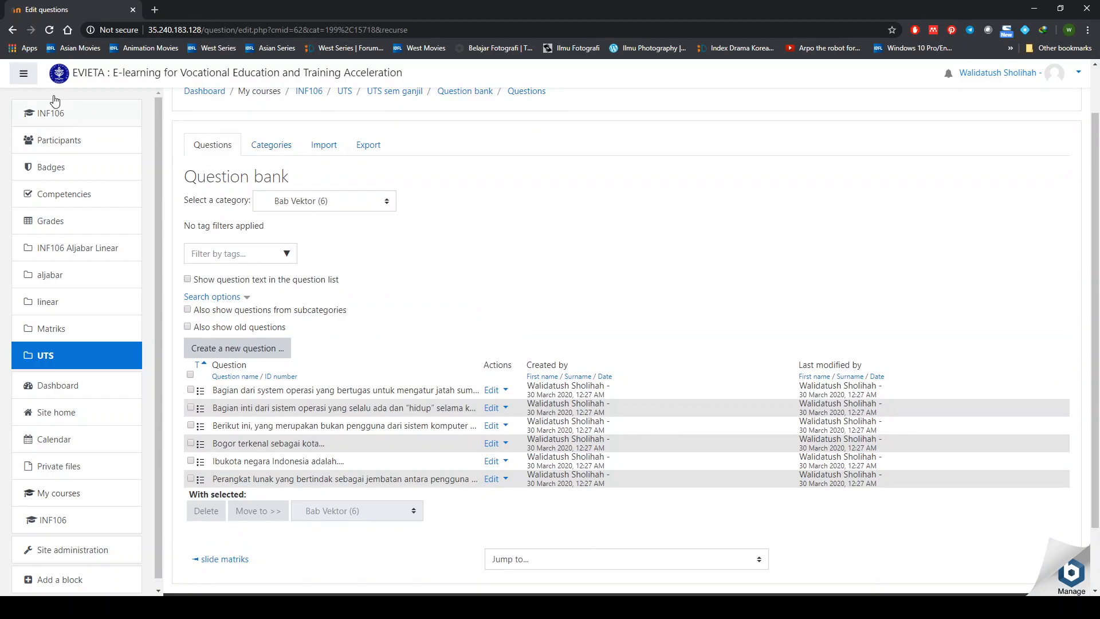
pyautogui.click(13, 30)
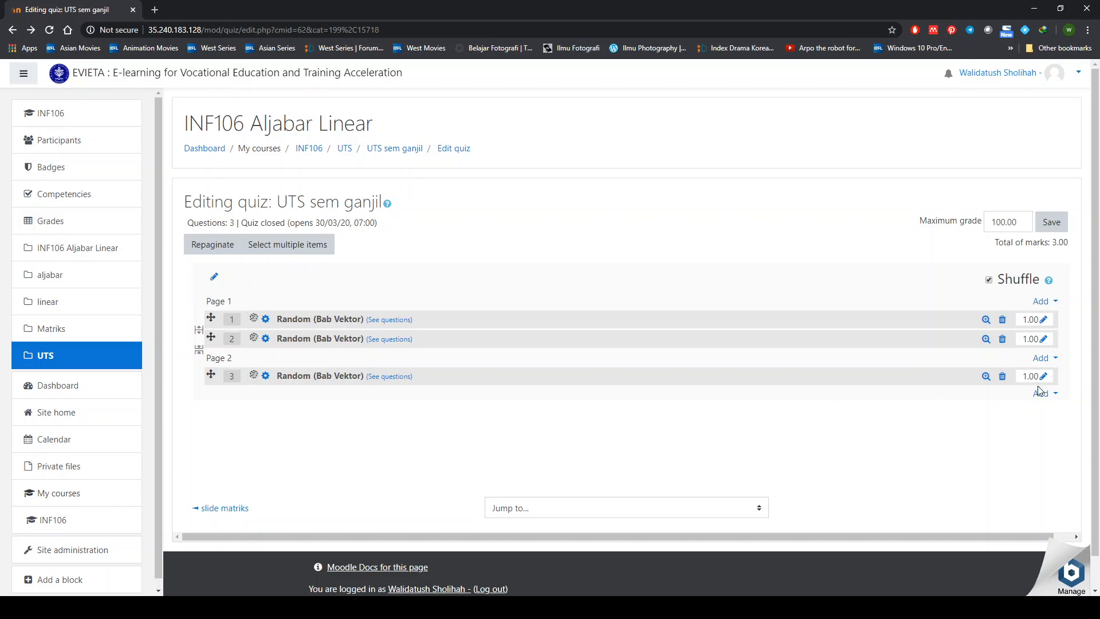
# - Select the first and last Bab Vektor questions in the question bank and add them to the quiz
pyautogui.click(1054, 395)
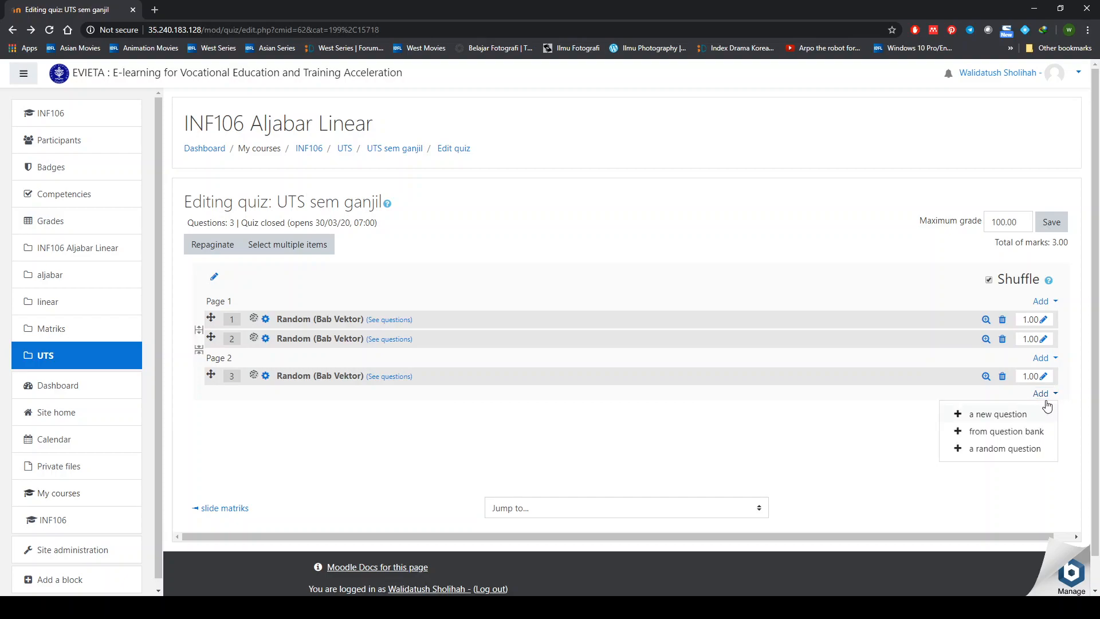
pyautogui.click(997, 435)
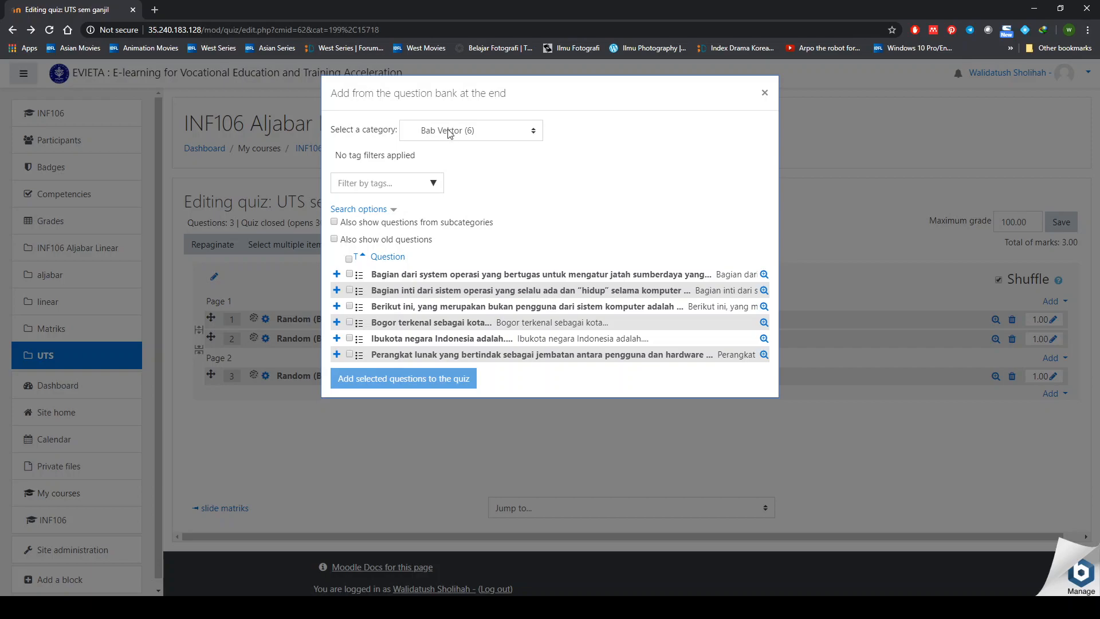
pyautogui.click(351, 275)
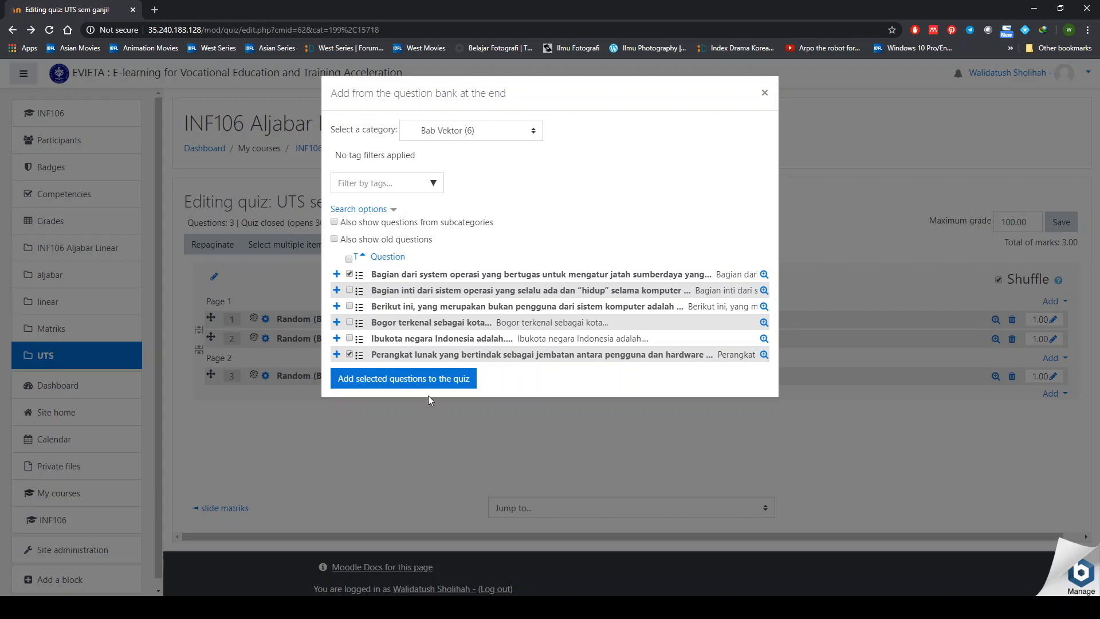
pyautogui.click(441, 380)
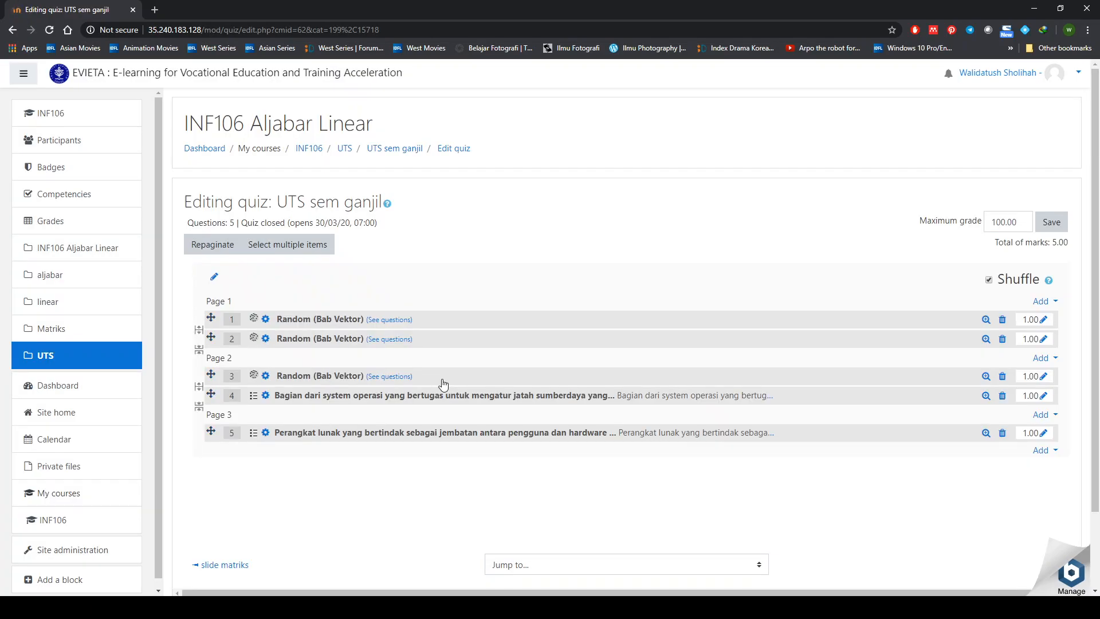
# - Choose Add > a new question and select Multiple choice in the question type chooser
pyautogui.click(1057, 457)
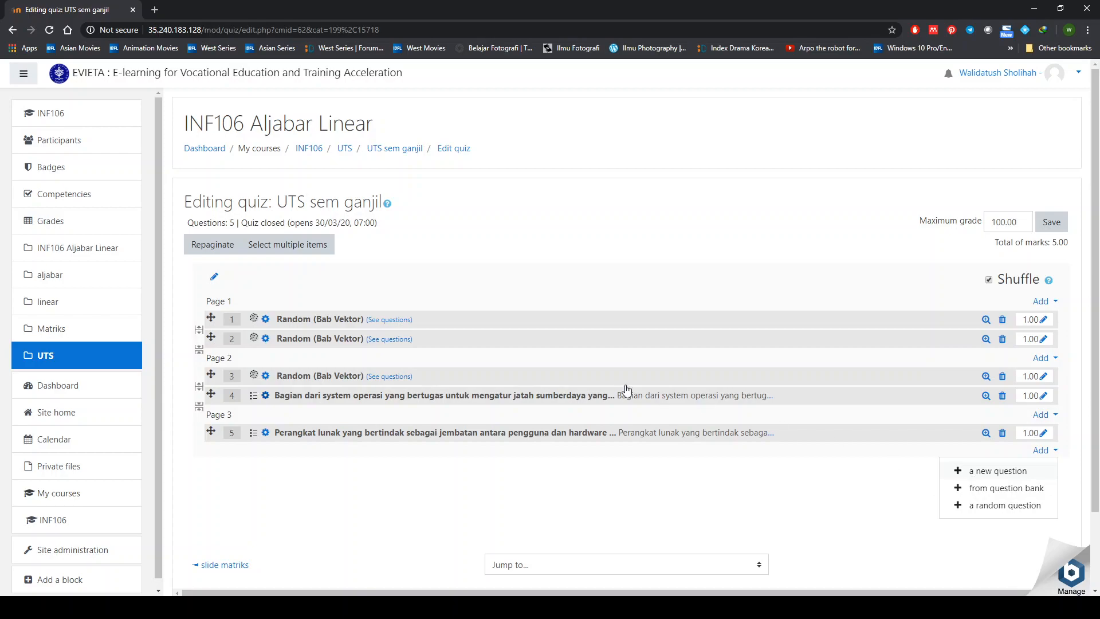
pyautogui.press('Escape')
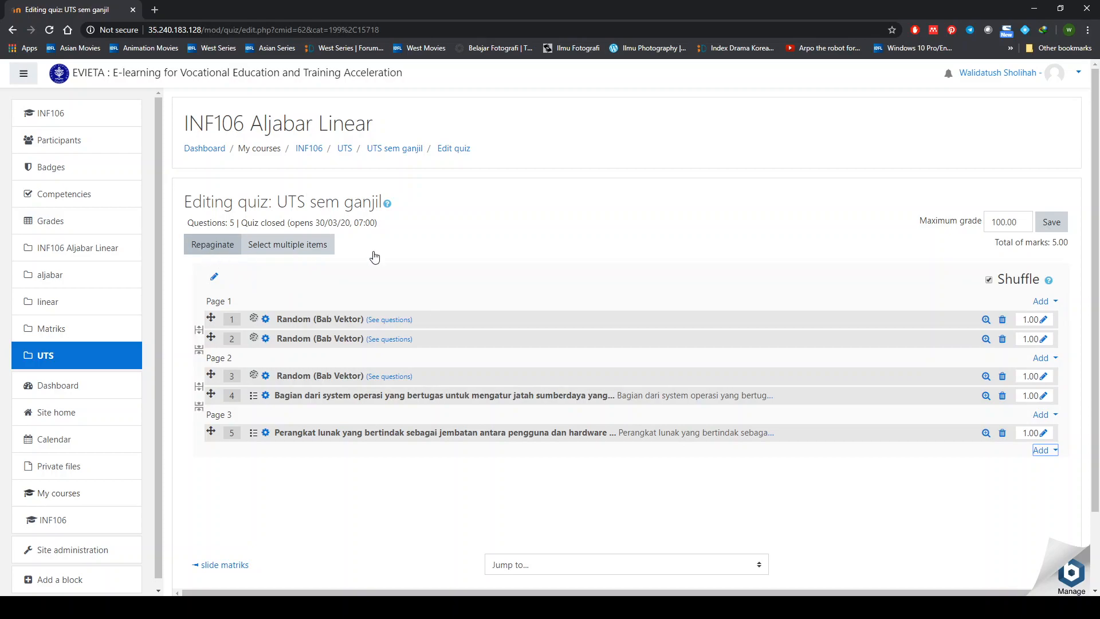
pyautogui.click(1059, 451)
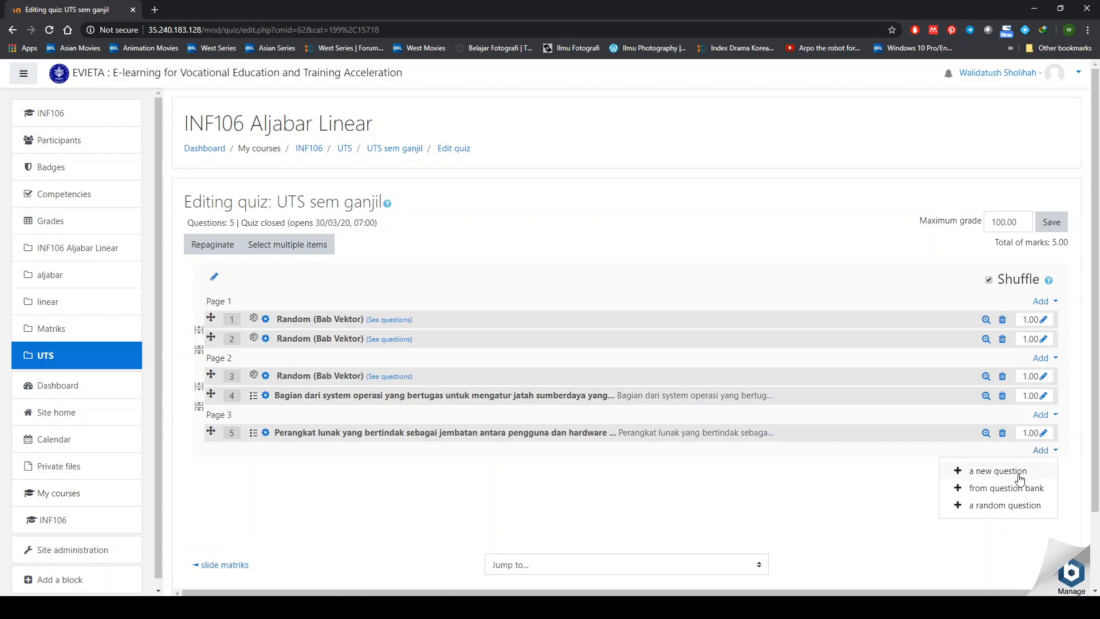
pyautogui.click(977, 477)
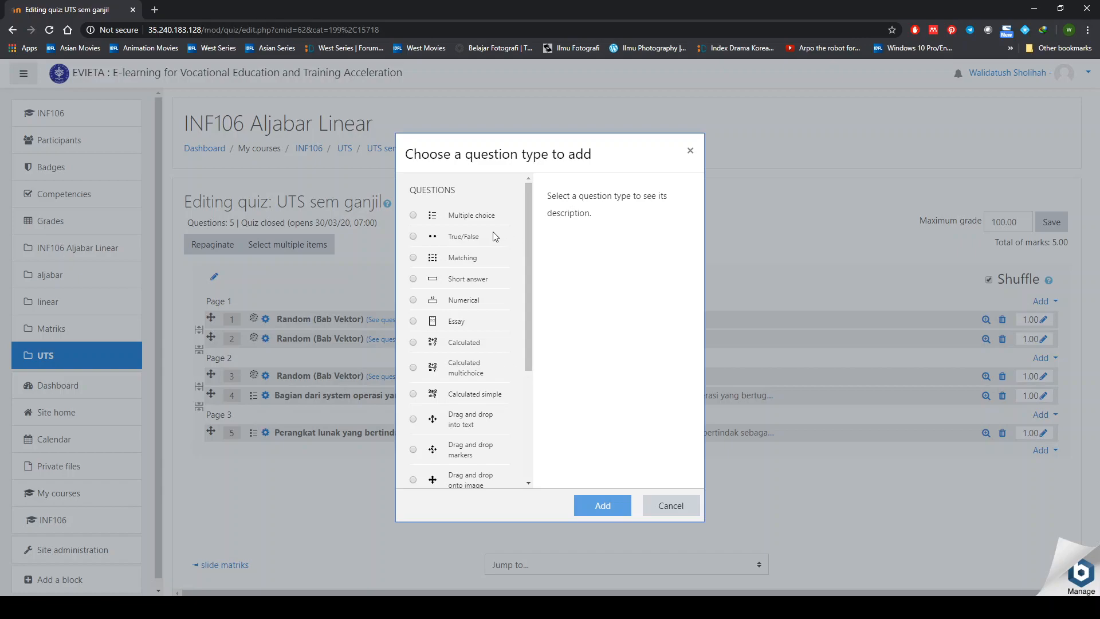
pyautogui.click(458, 322)
pyautogui.moveTo(532, 269); pyautogui.dragTo(525, 292)
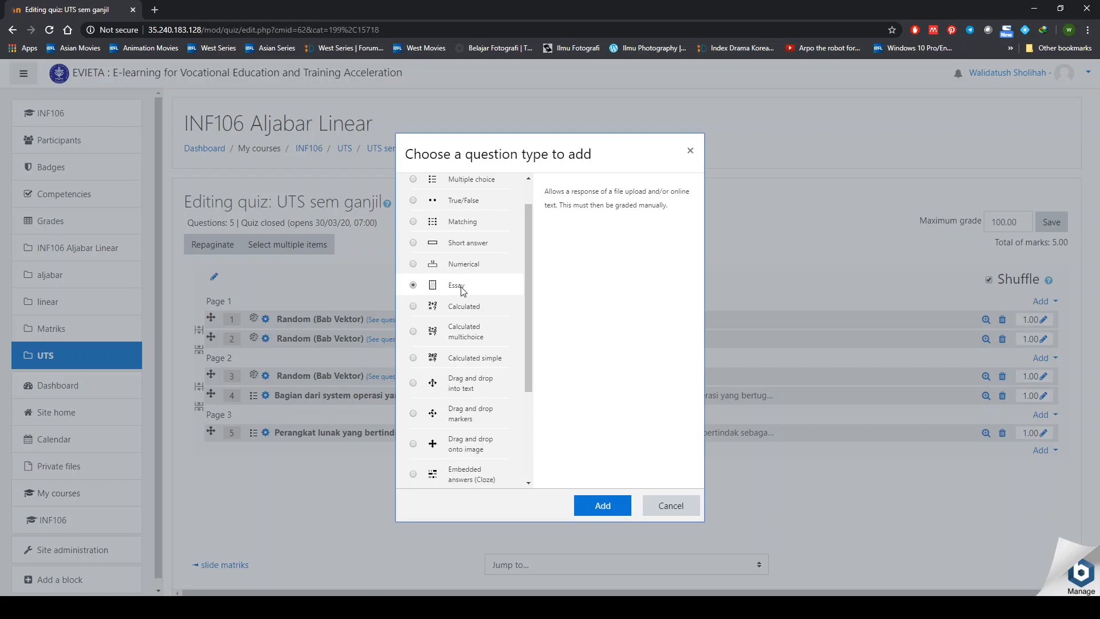
pyautogui.scroll(-3, 463, 291)
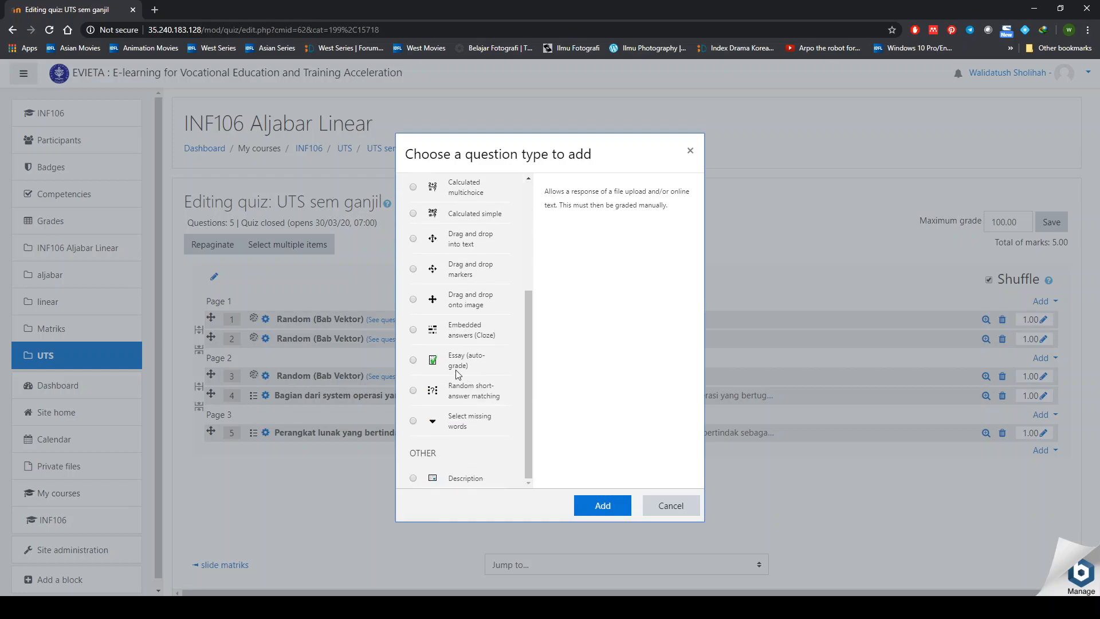
pyautogui.scroll(4, 462, 370)
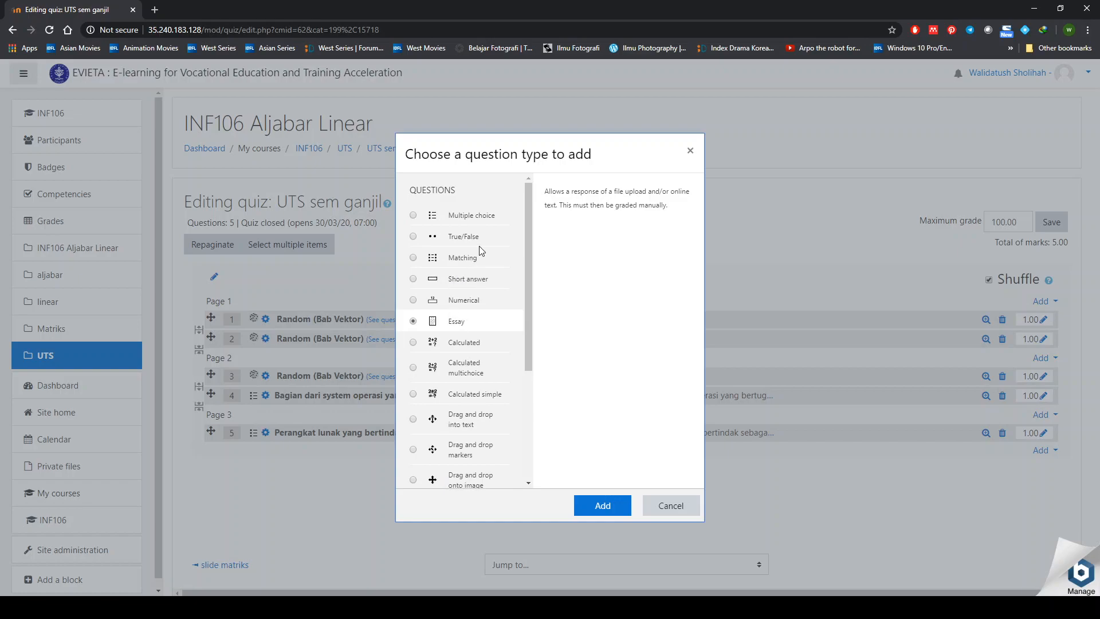
pyautogui.click(489, 221)
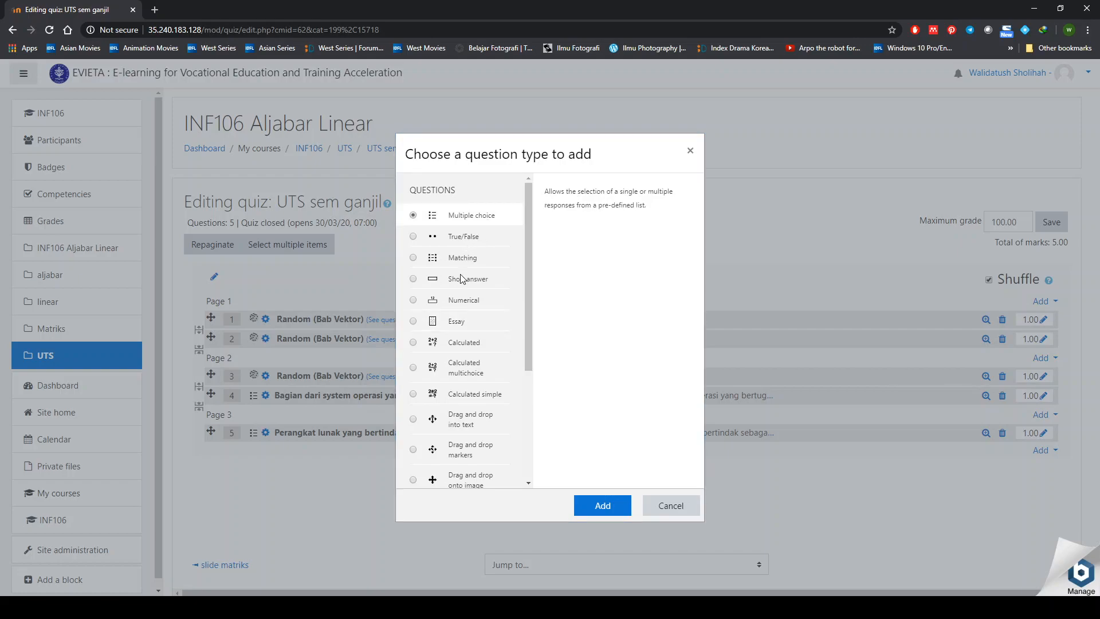
# - Open the blank multiple choice question form, then cancel it without saving
pyautogui.click(595, 512)
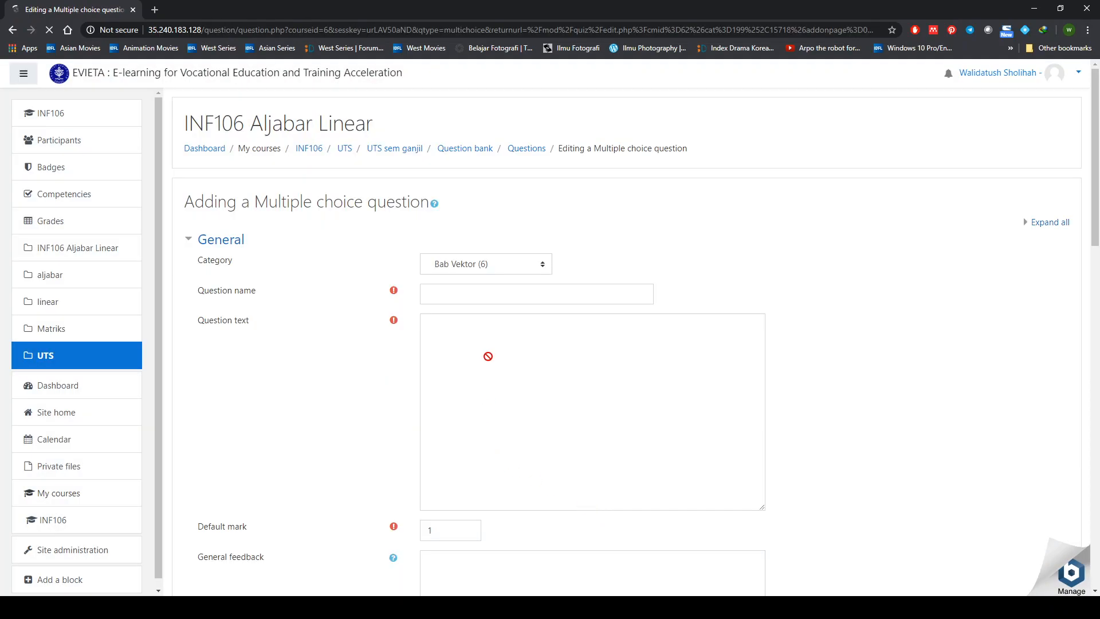
pyautogui.scroll(-15, 490, 491)
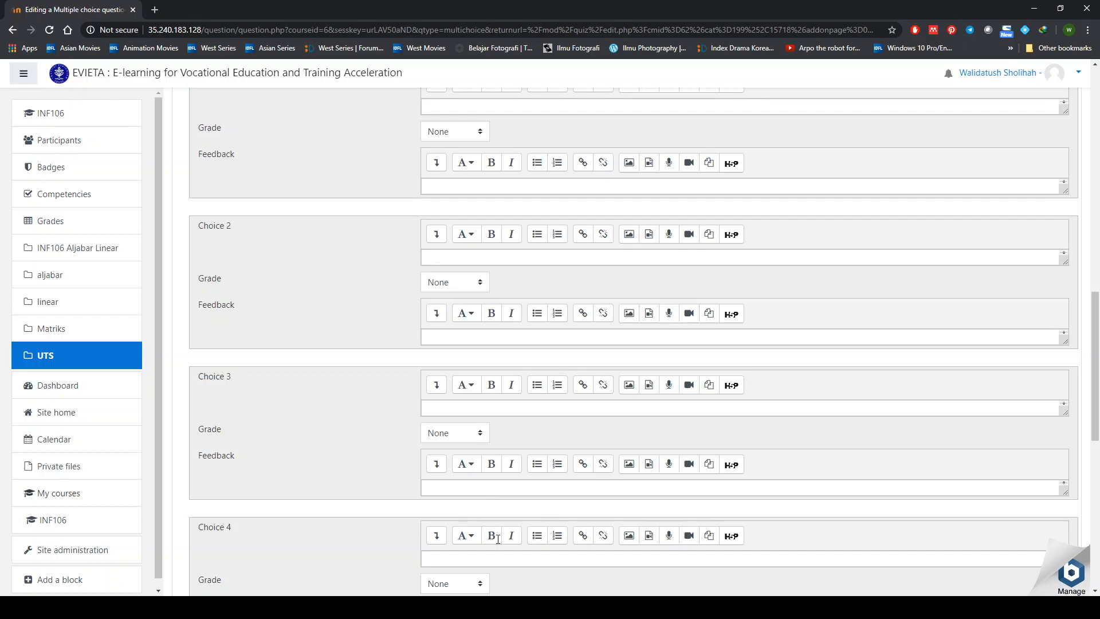
pyautogui.scroll(-9, 498, 554)
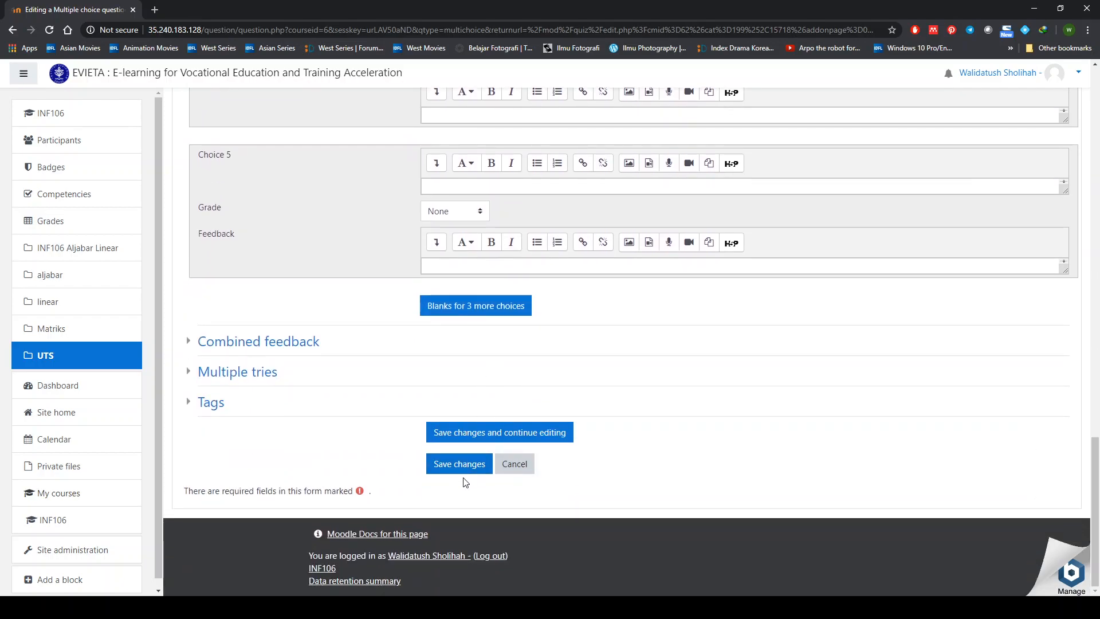
pyautogui.click(526, 457)
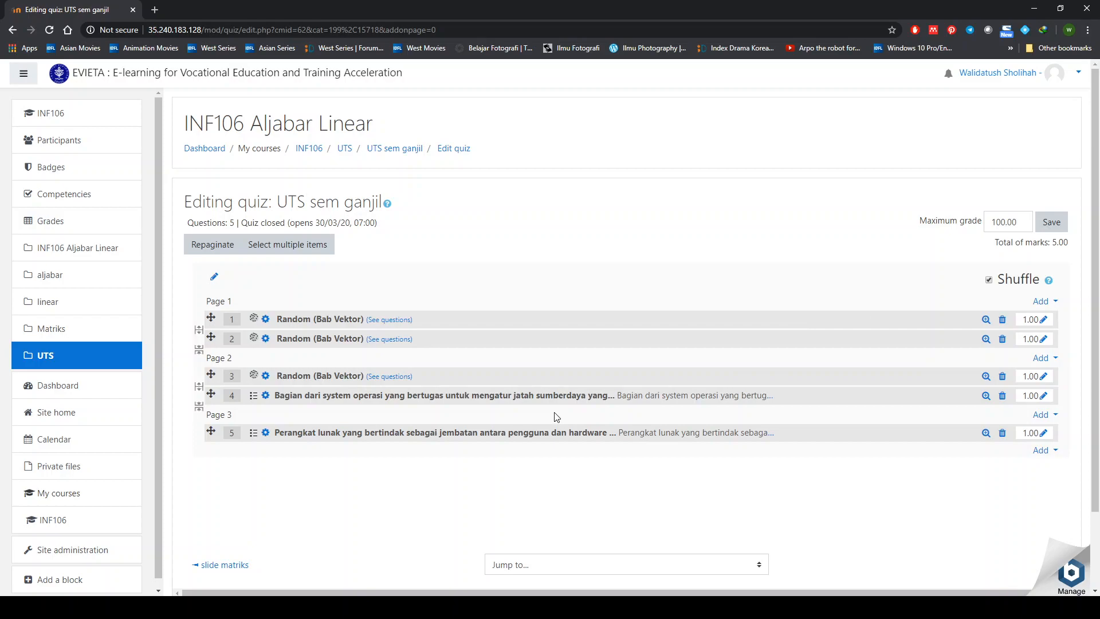
# - Check question 3's random settings and question 4's editor, then return to the UTS sem ganjil quiz page
pyautogui.click(266, 377)
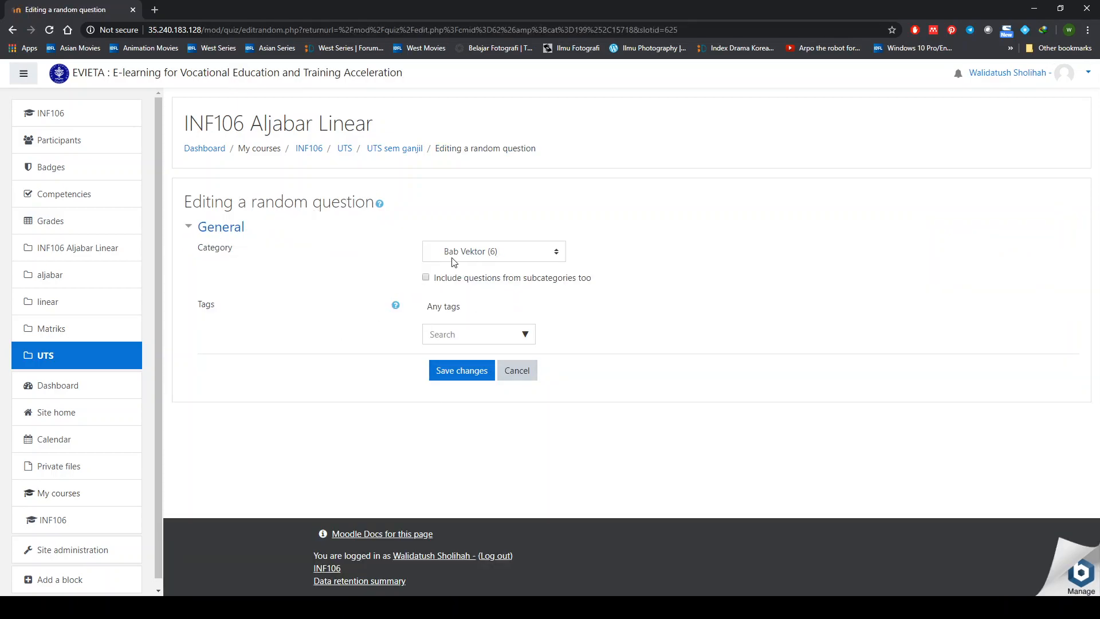
pyautogui.click(507, 371)
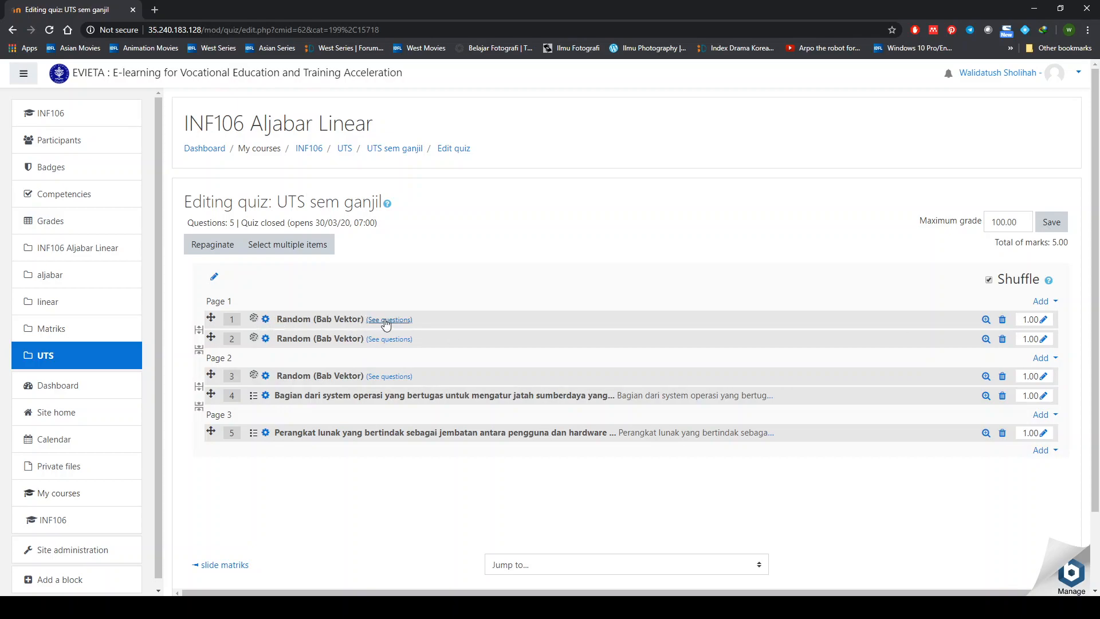
pyautogui.click(265, 397)
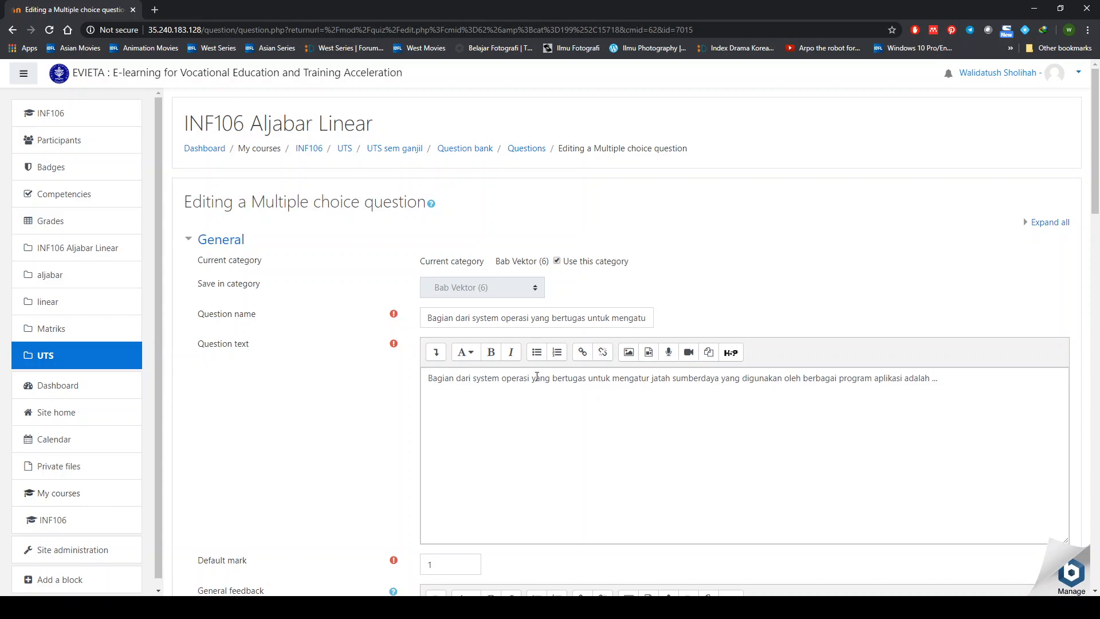
pyautogui.scroll(-1, 586, 433)
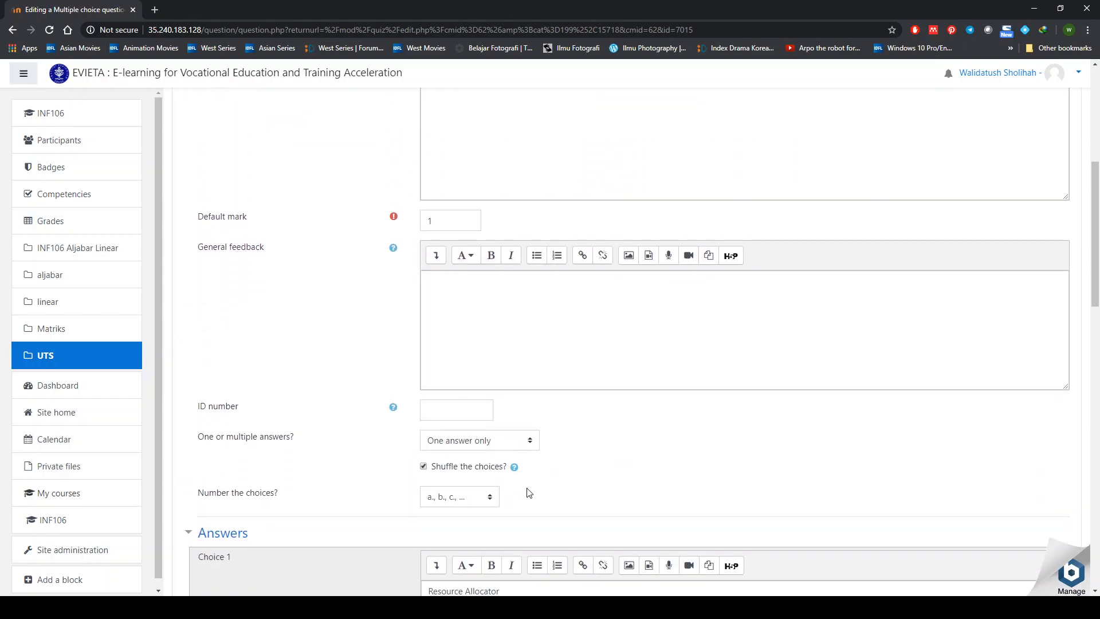
pyautogui.scroll(6, 474, 511)
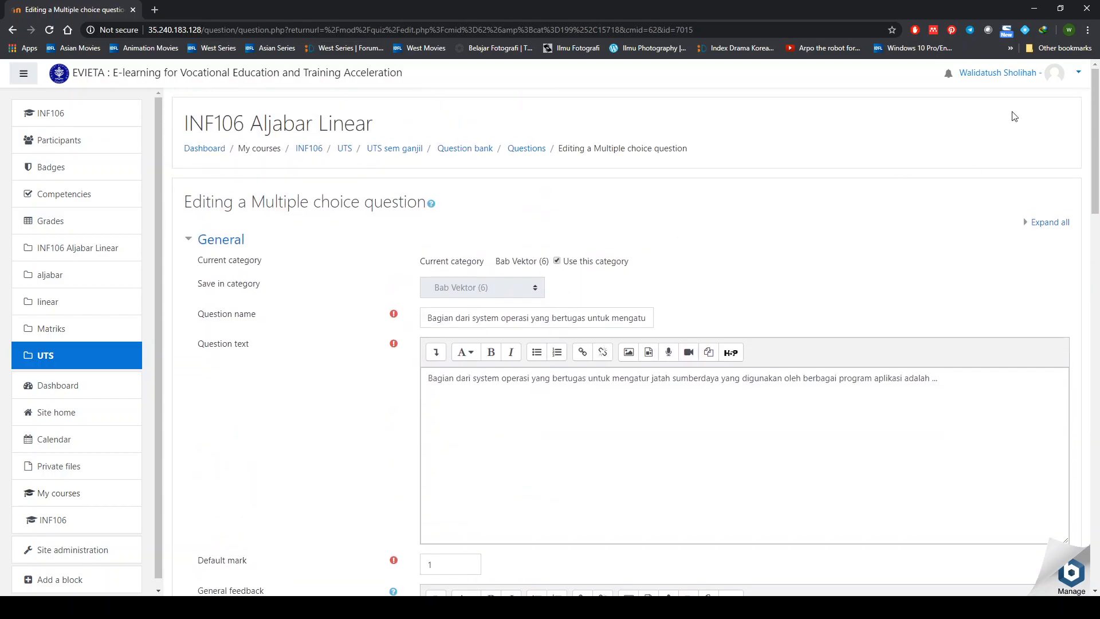
pyautogui.click(525, 149)
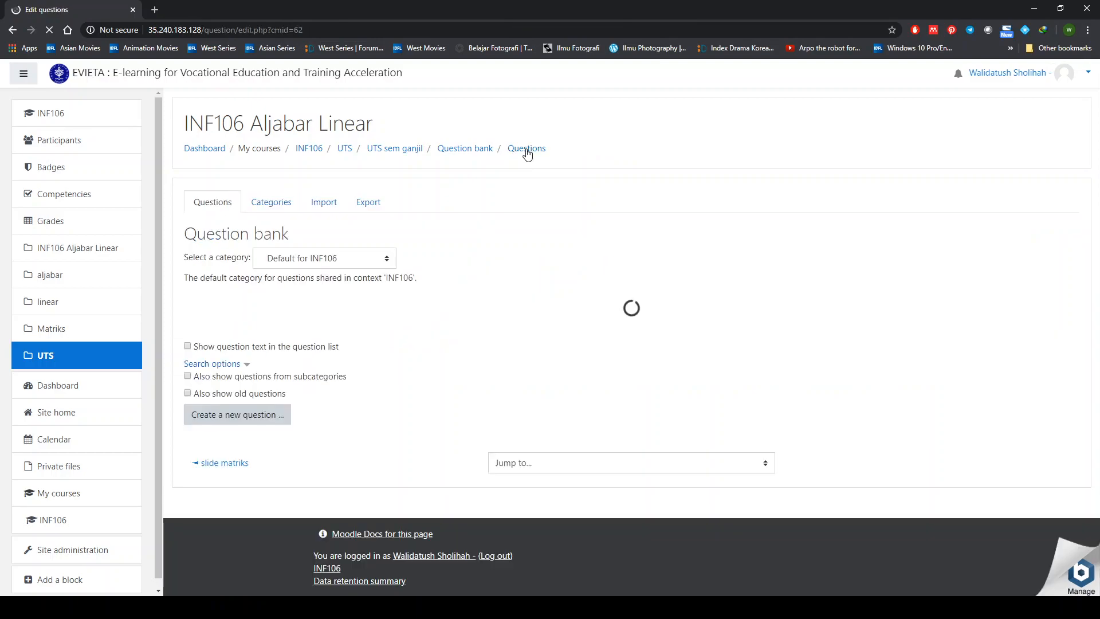
pyautogui.click(383, 149)
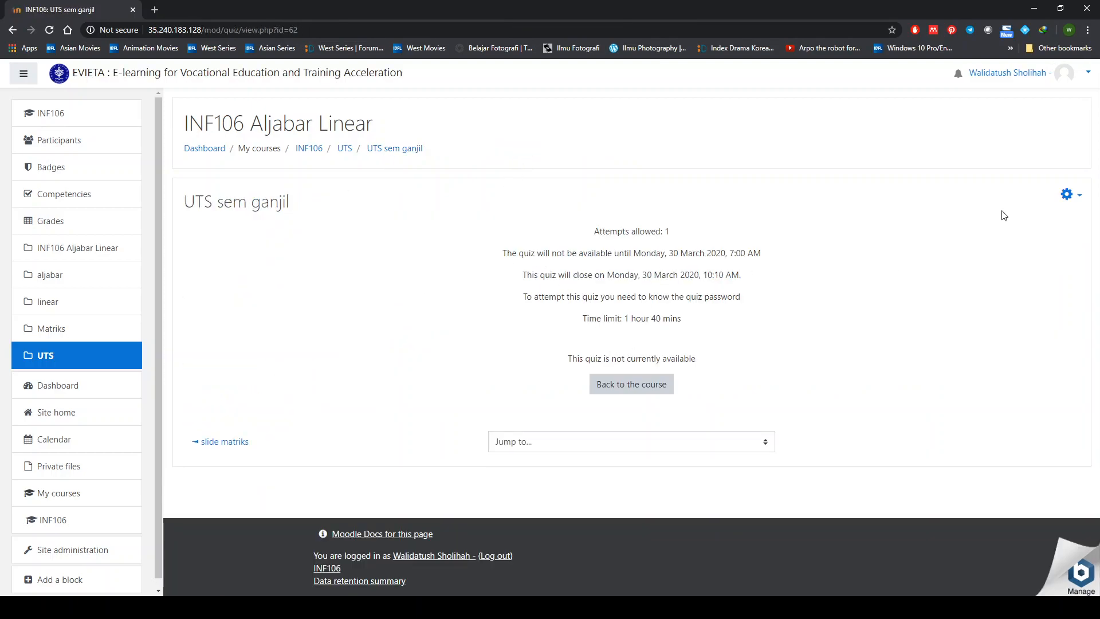
pyautogui.click(659, 386)
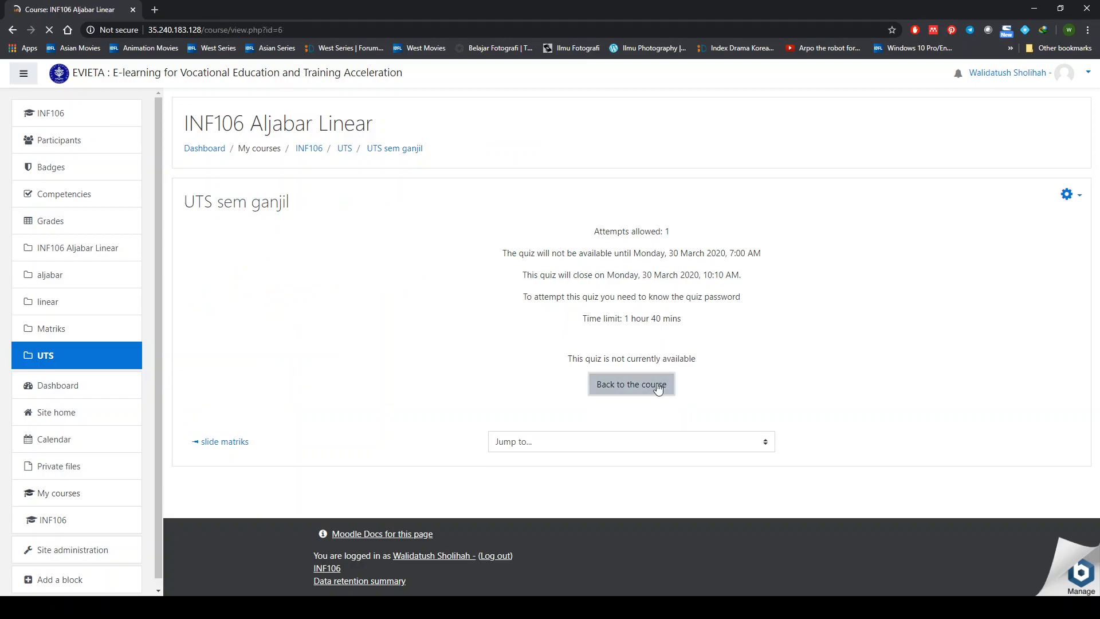
pyautogui.scroll(-2, 650, 389)
pyautogui.scroll(-15, 649, 389)
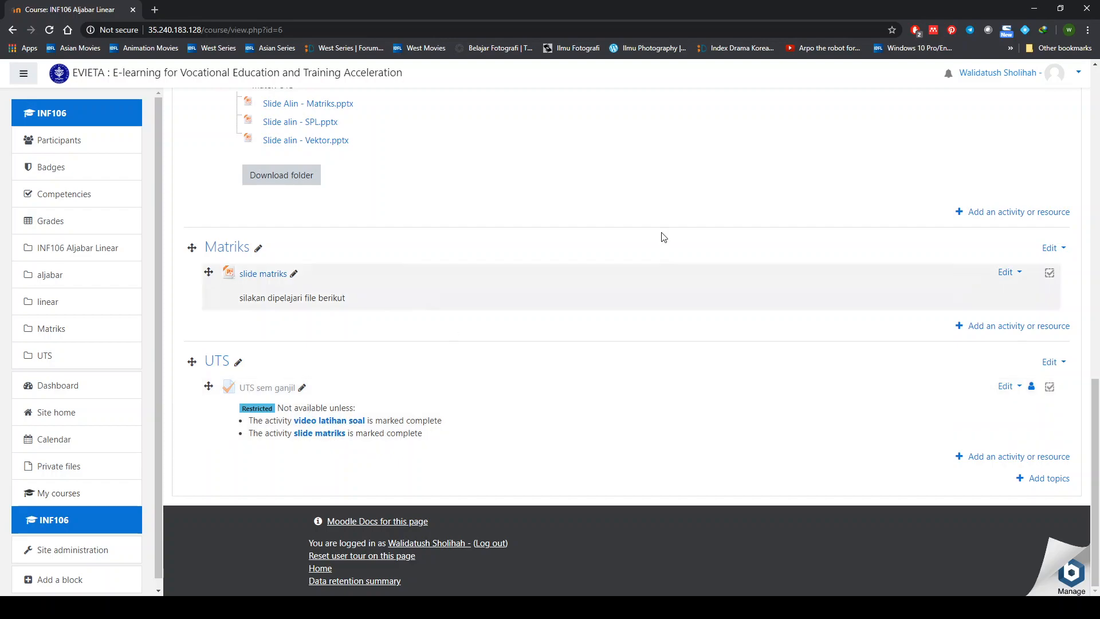
pyautogui.click(269, 389)
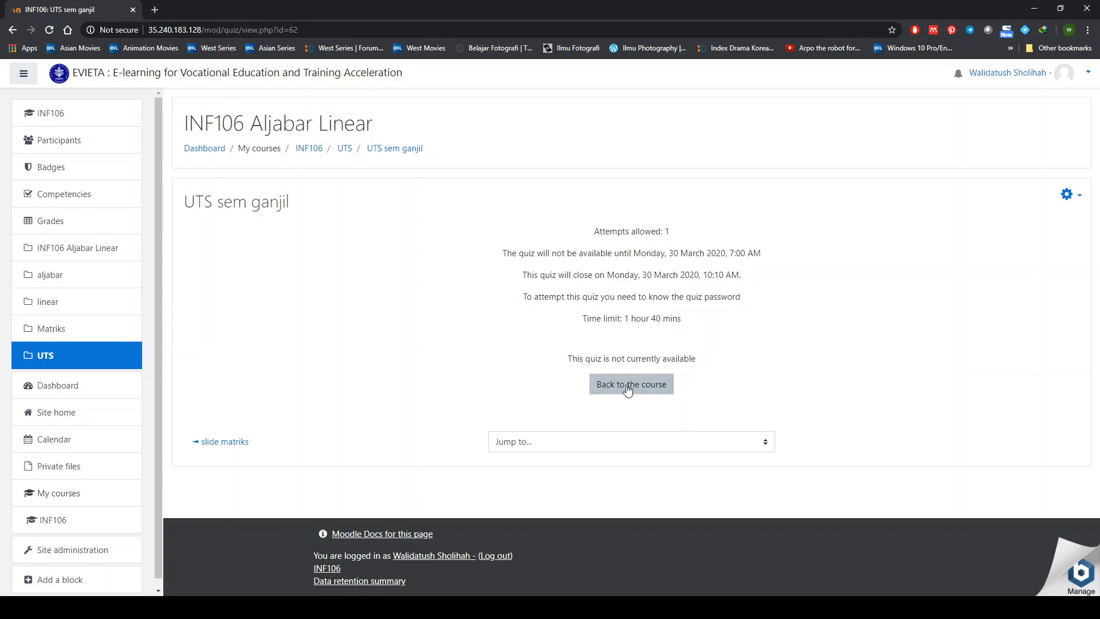
# - In the quiz settings, disable both the opening and closing dates
pyautogui.click(1080, 198)
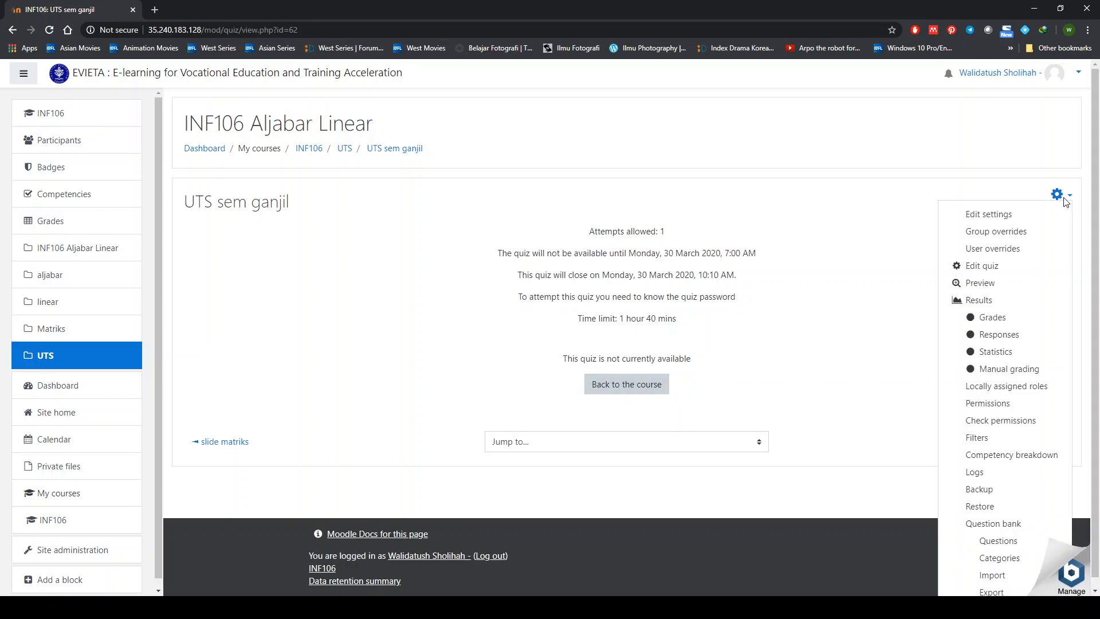
pyautogui.click(1000, 217)
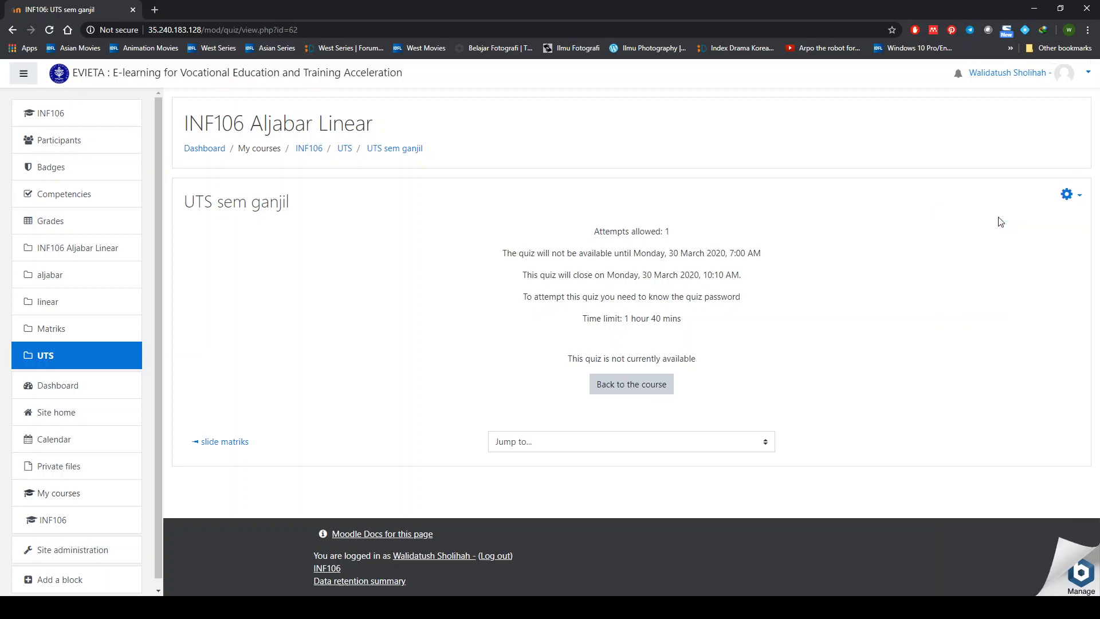
pyautogui.scroll(-3, 359, 405)
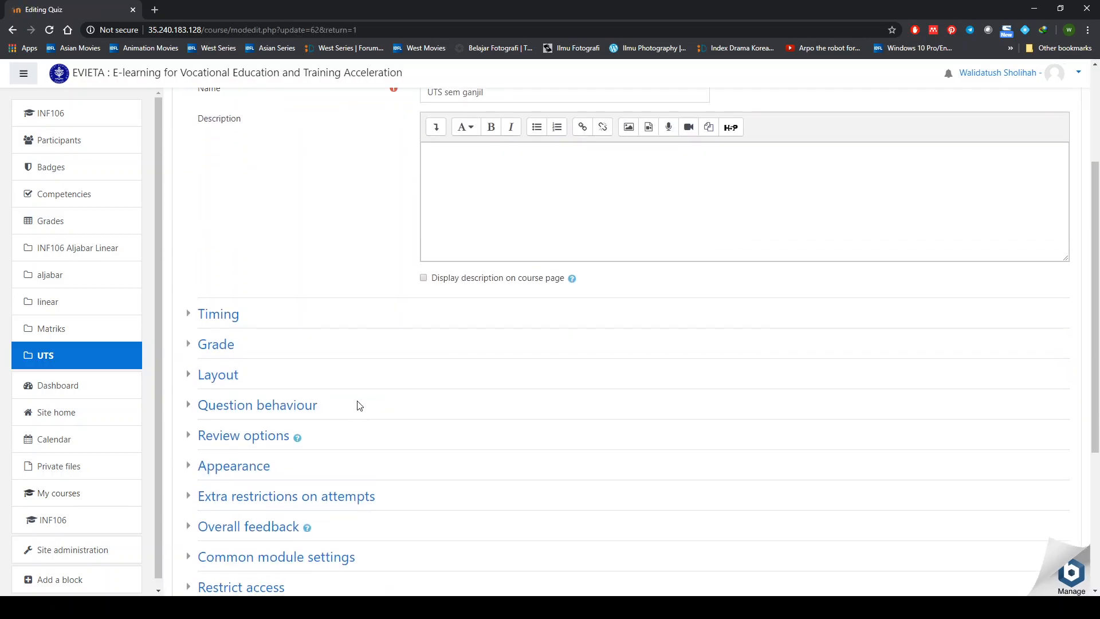
pyautogui.click(190, 314)
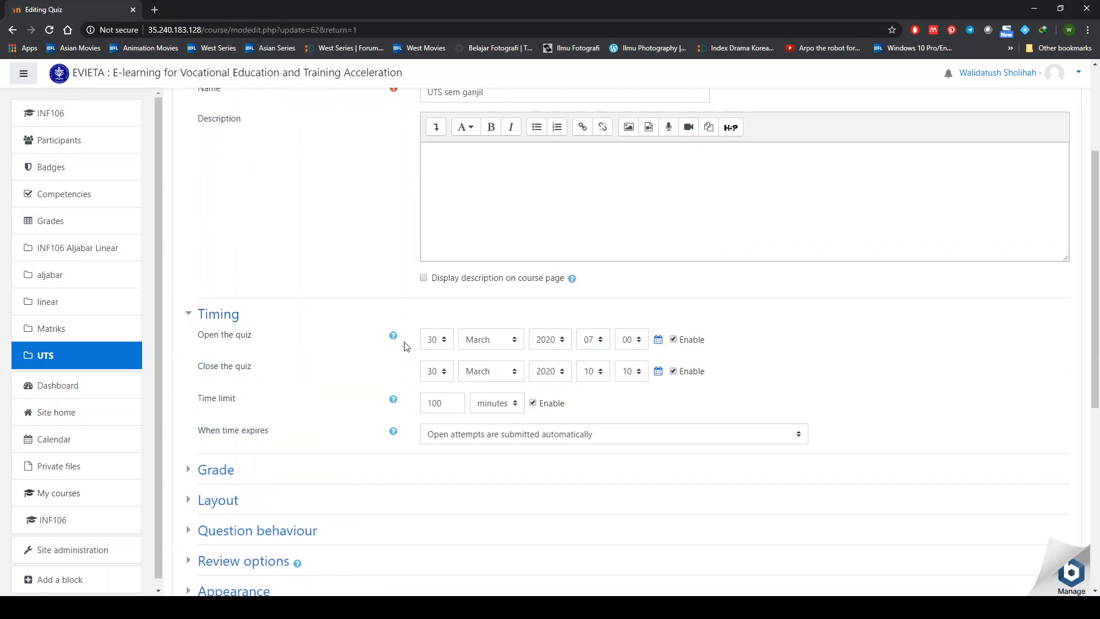
pyautogui.click(674, 339)
pyautogui.click(674, 371)
# - Delete the video latihan soal and slide matriks completion restrictions, then save the settings
pyautogui.scroll(-2, 381, 450)
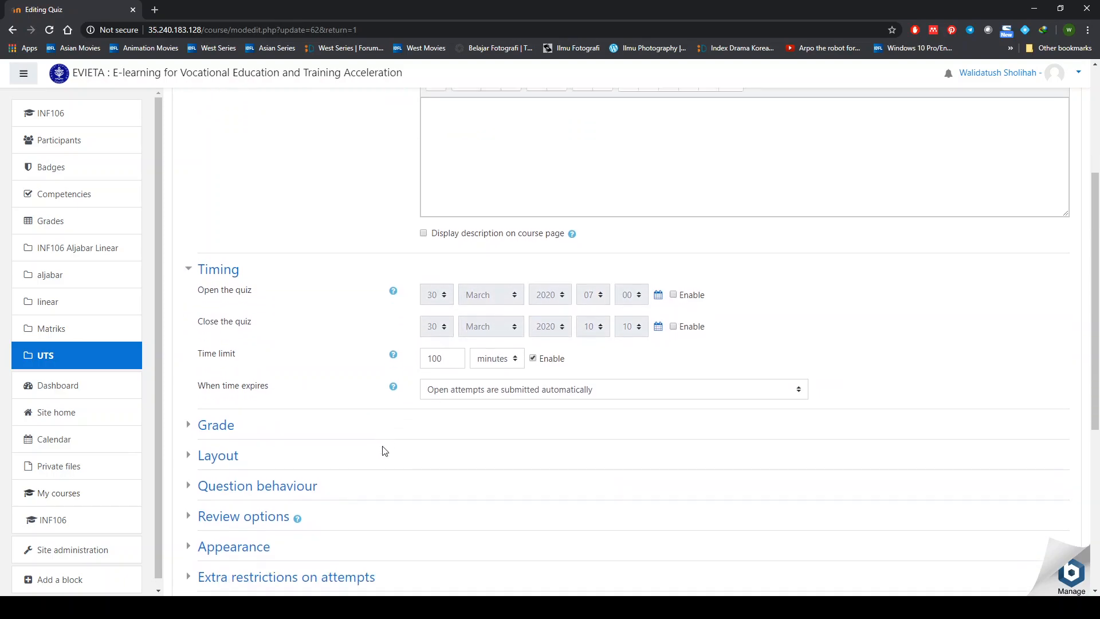
pyautogui.scroll(-4, 384, 451)
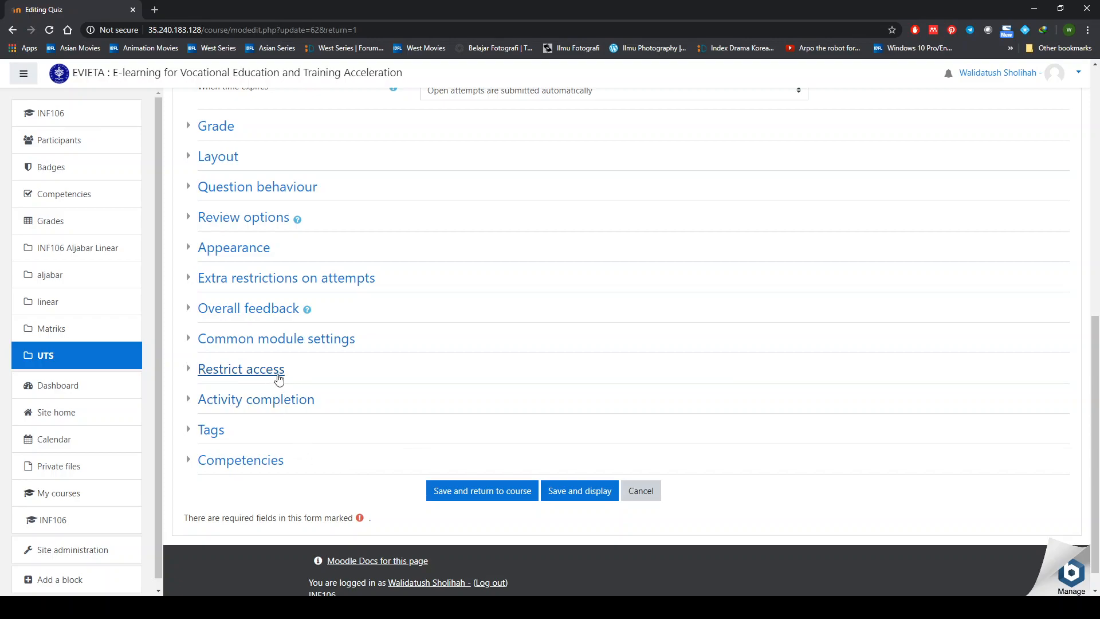
pyautogui.click(279, 378)
pyautogui.scroll(-1, 437, 511)
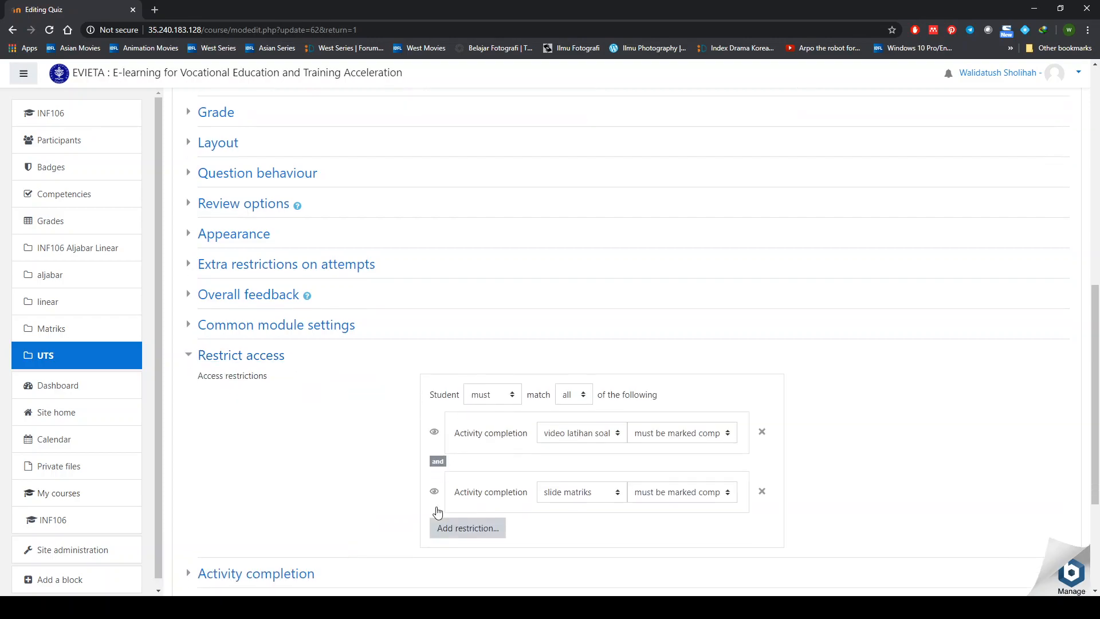
pyautogui.scroll(-2, 437, 512)
pyautogui.click(761, 331)
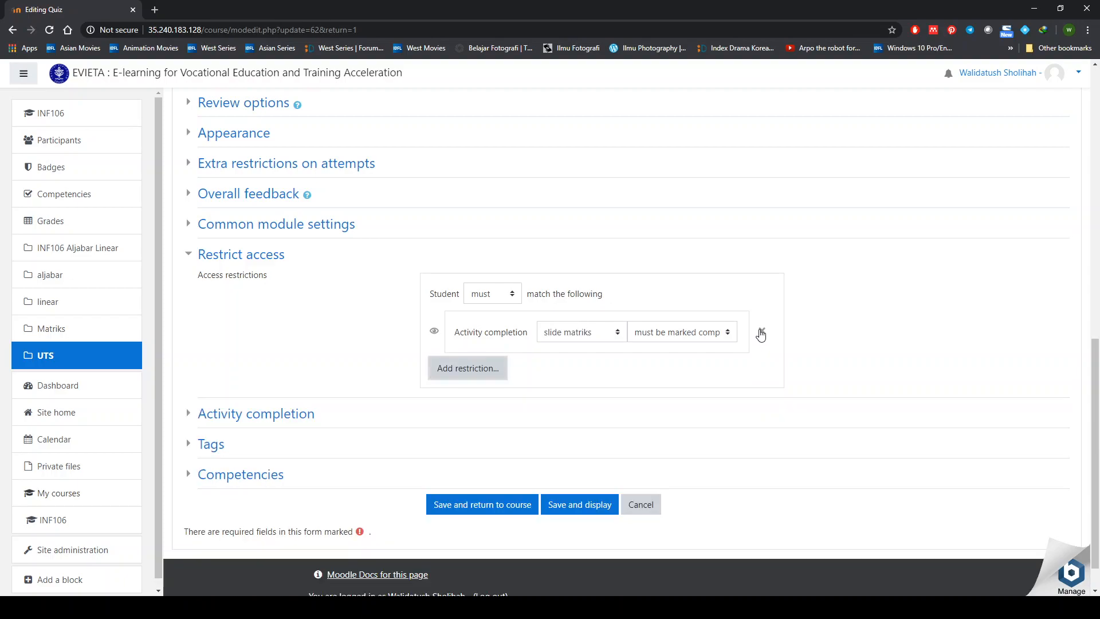
pyautogui.click(761, 332)
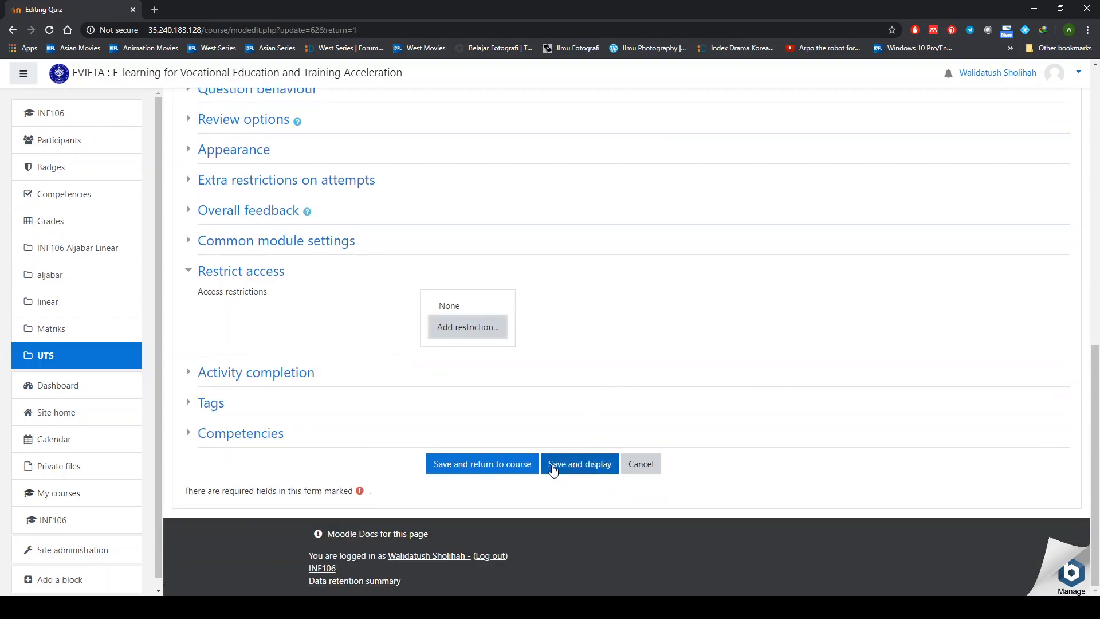
pyautogui.click(523, 470)
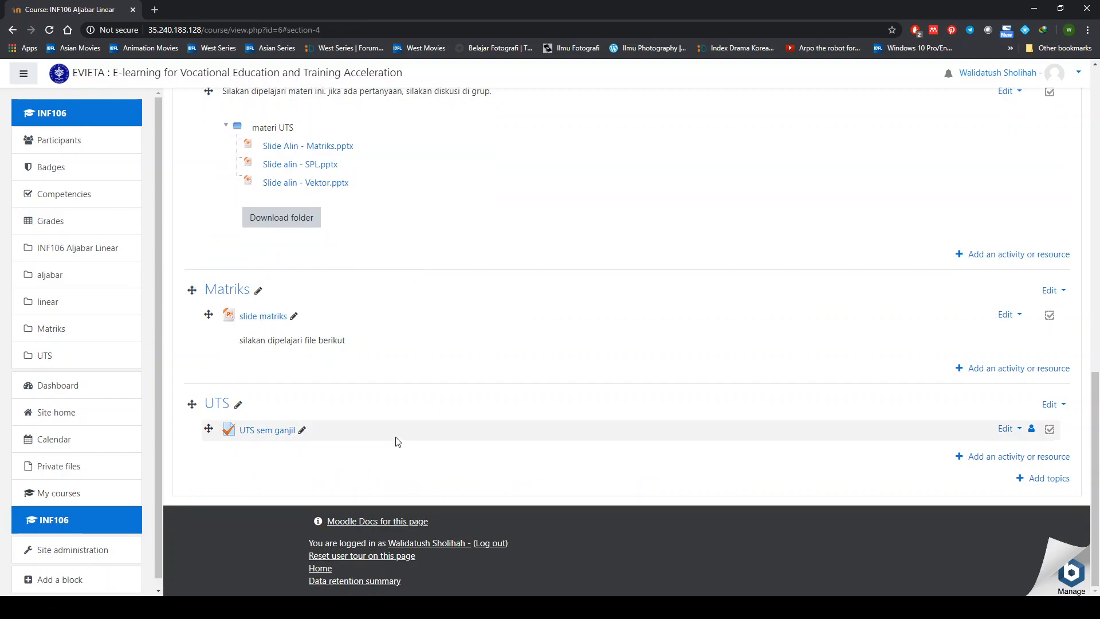
# - Open UTS sem ganjil and start an attempt, entering the quiz password
pyautogui.click(271, 431)
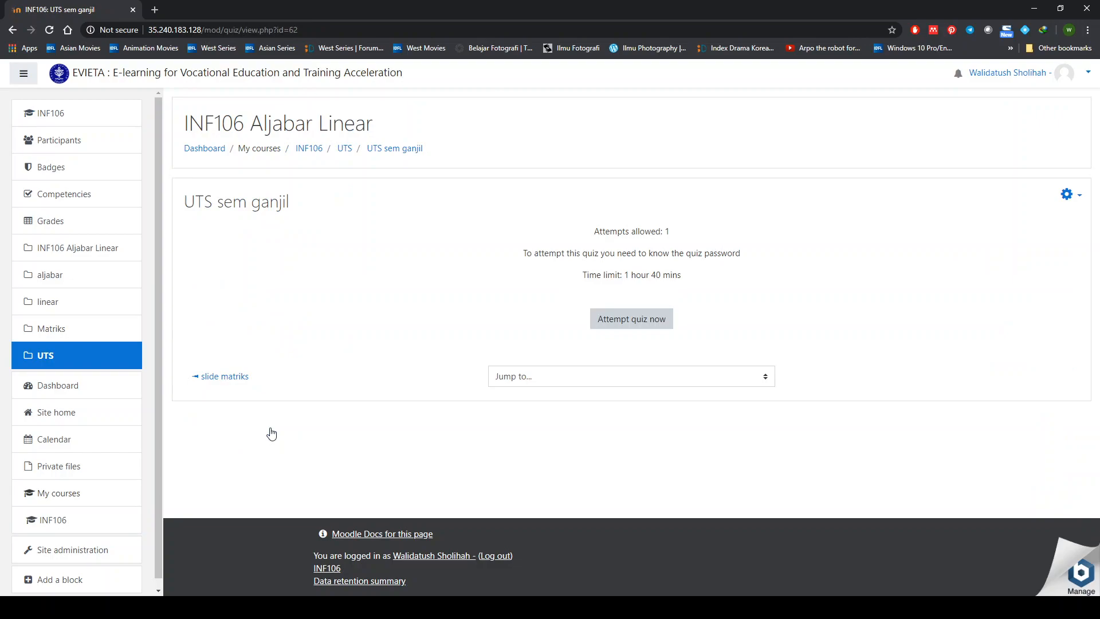
pyautogui.click(637, 325)
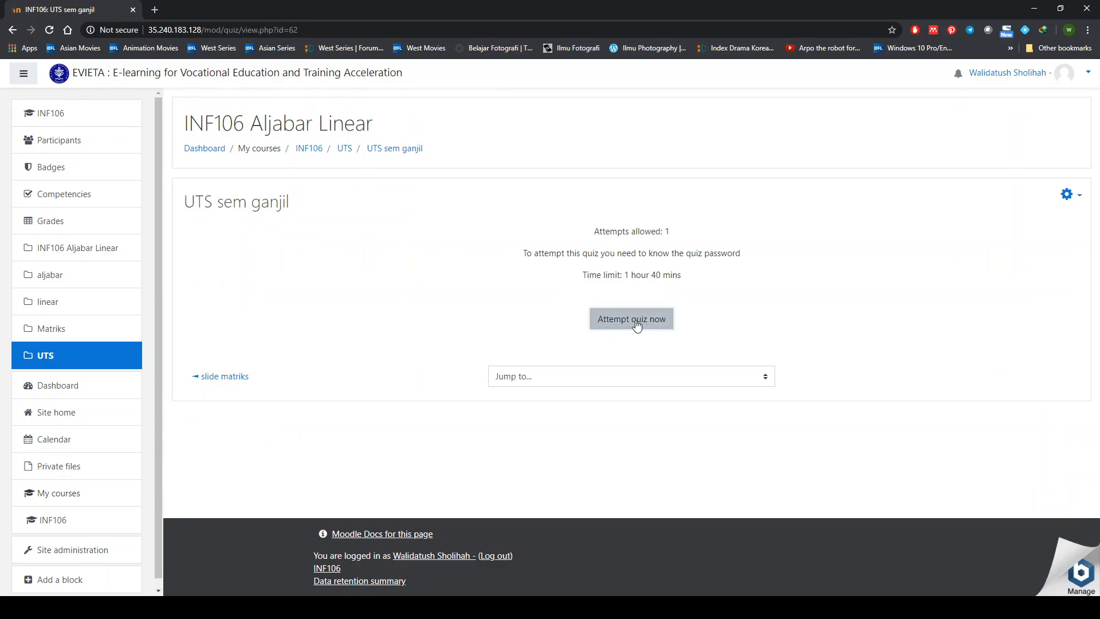
pyautogui.click(526, 304)
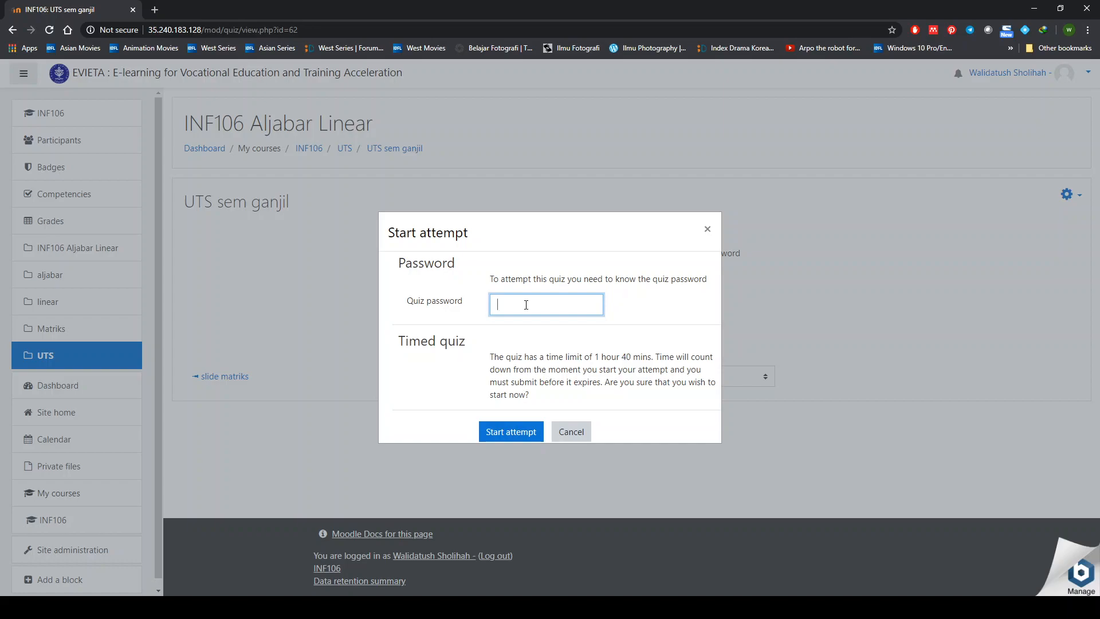
pyautogui.write('***')
pyautogui.click(510, 431)
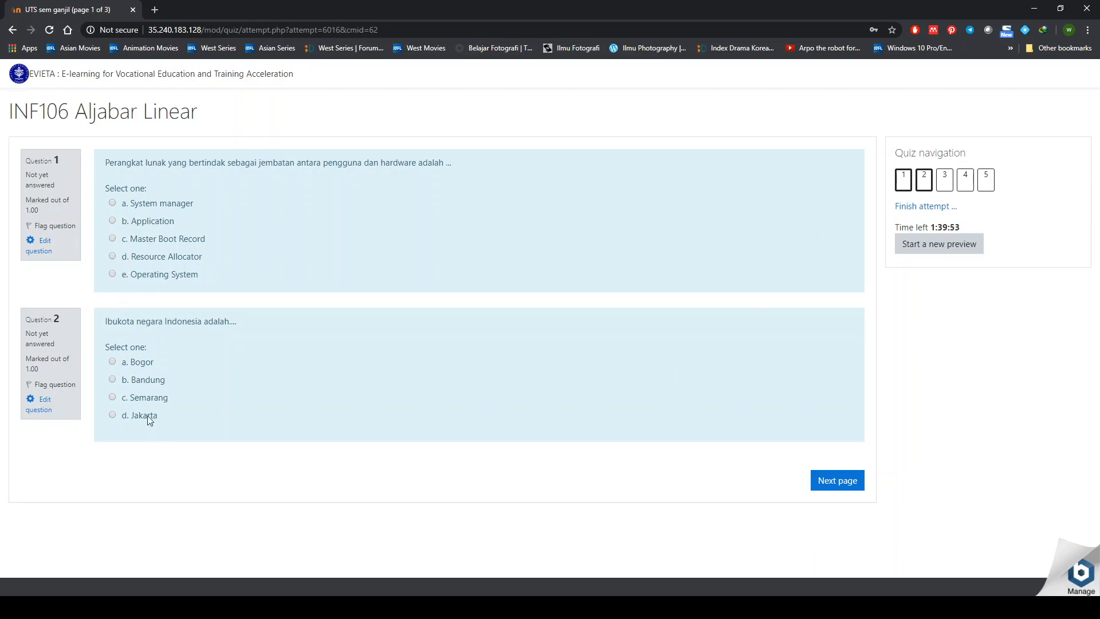
# - Answer question 1 with System manager, question 2 with Jakarta and question 5 with Operating System
pyautogui.click(124, 202)
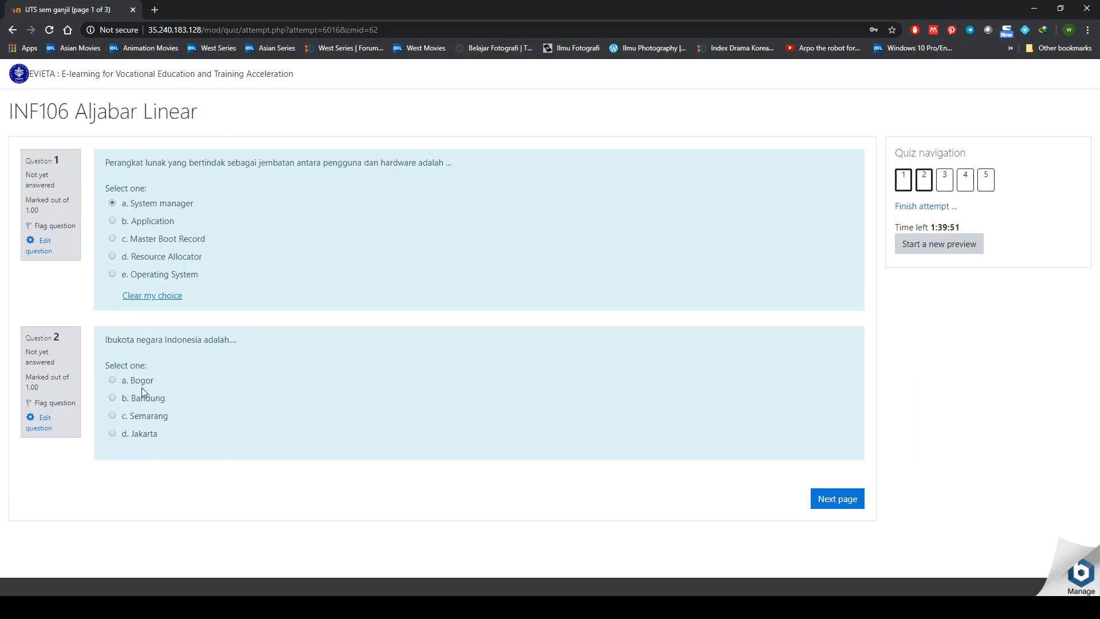
pyautogui.click(148, 440)
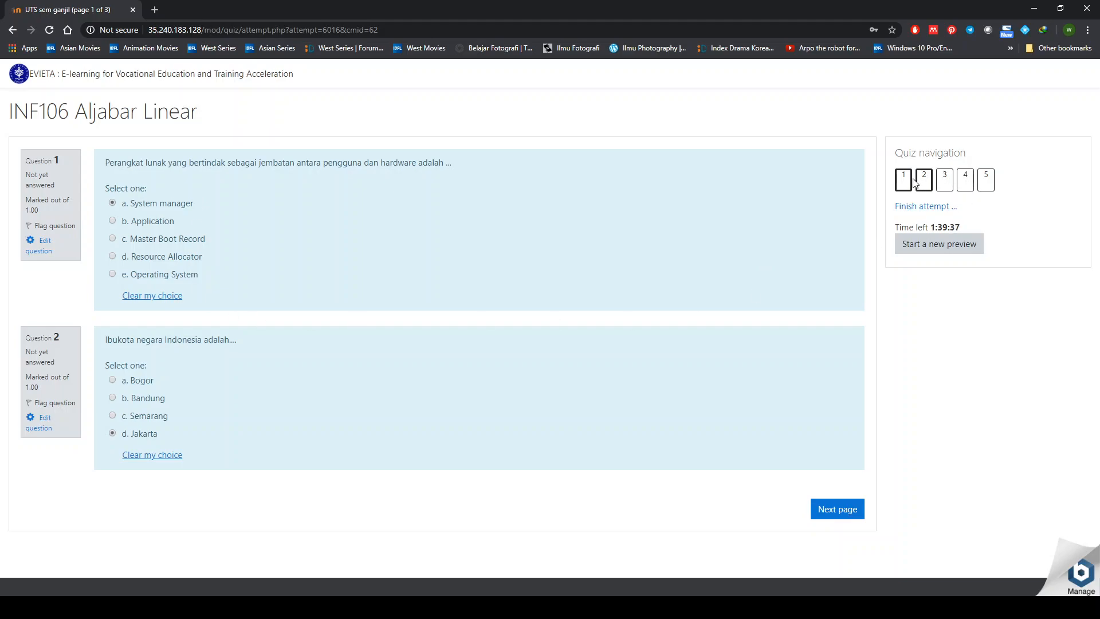
pyautogui.click(986, 179)
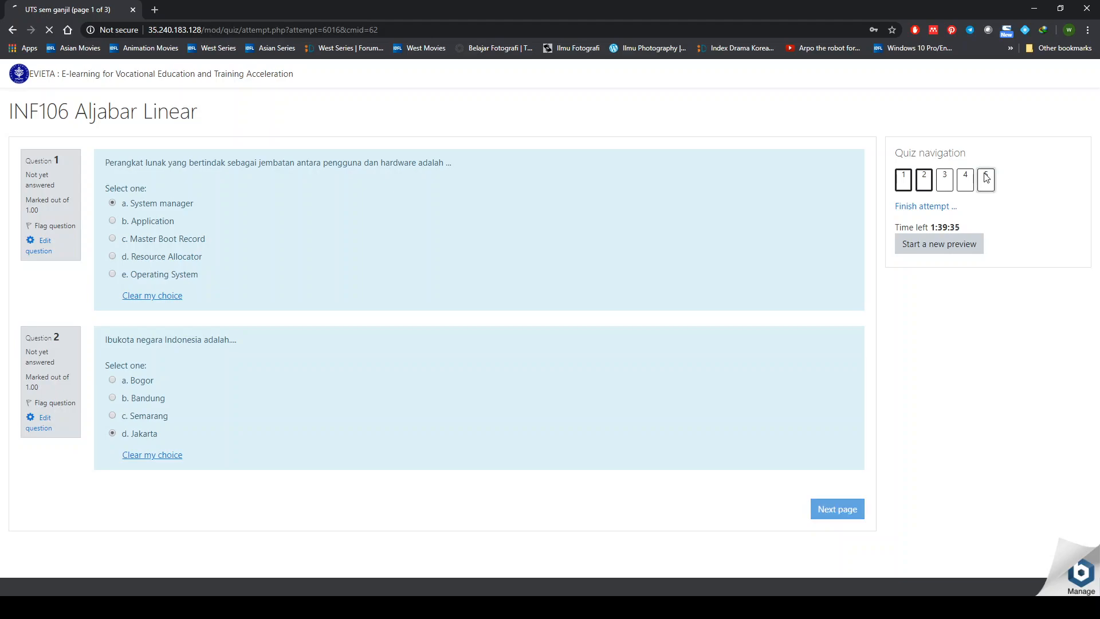
pyautogui.click(151, 244)
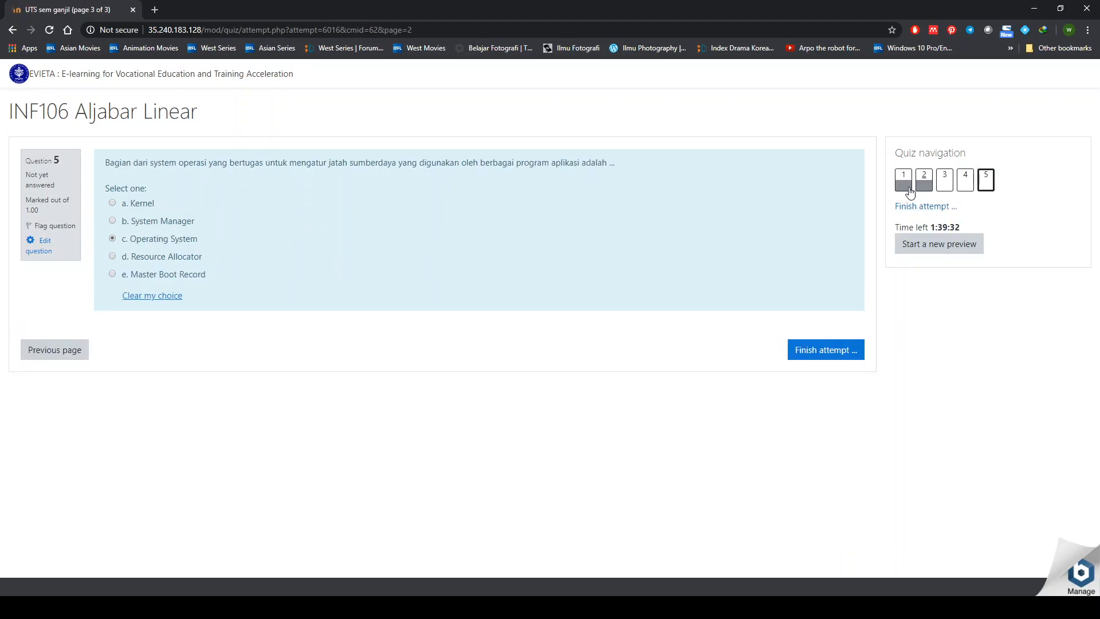
# - Answer question 4 with Resource Allocator and question 3 with Tahu, then finish the attempt
pyautogui.click(966, 188)
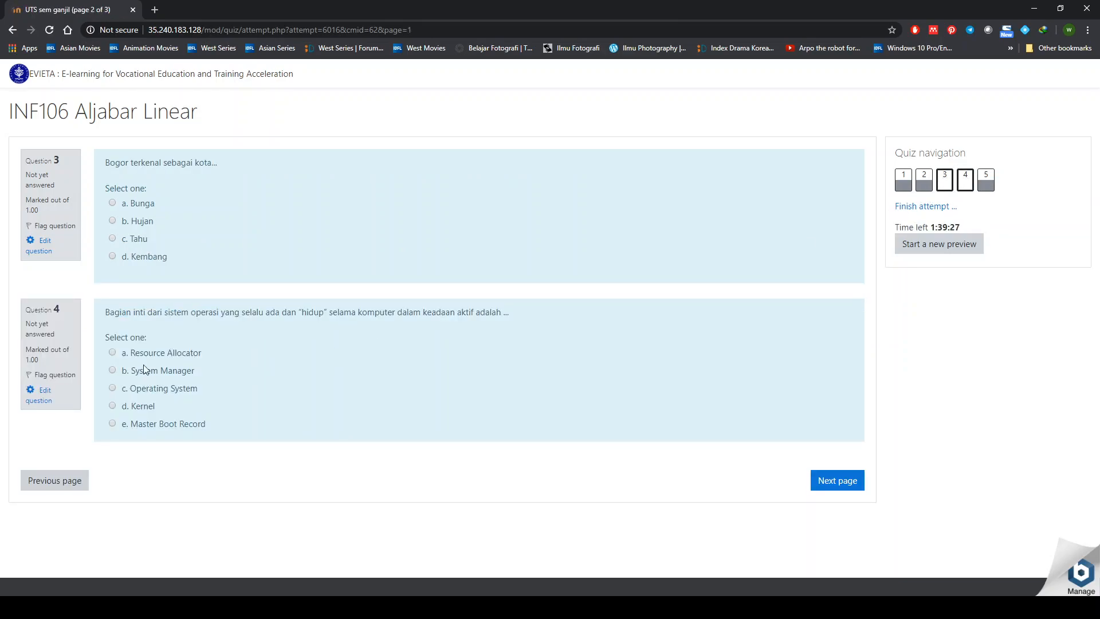
pyautogui.click(158, 348)
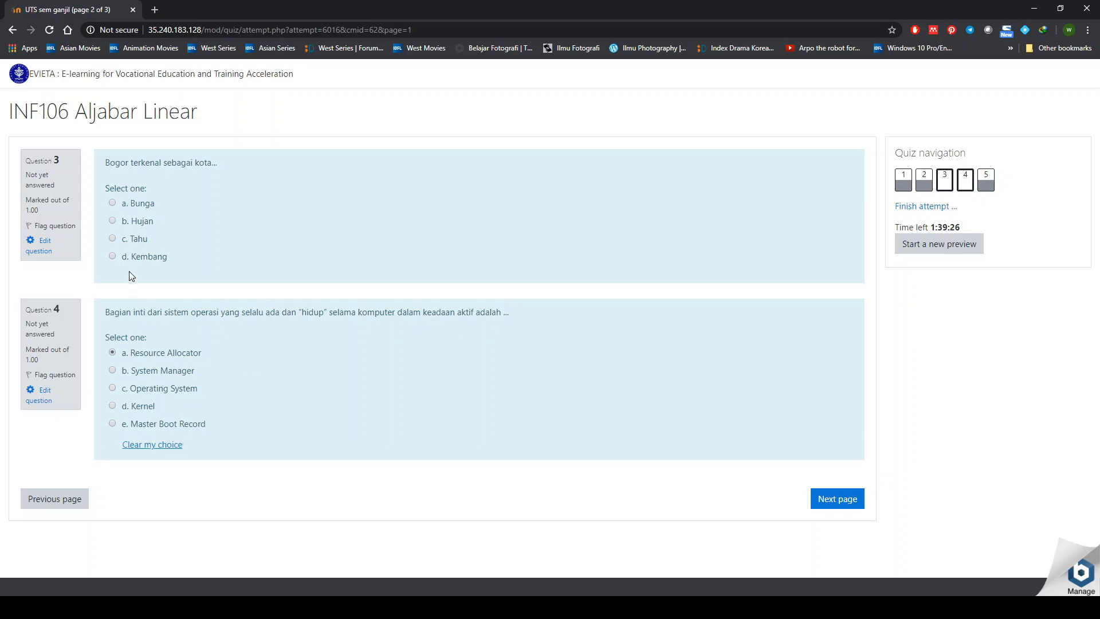
pyautogui.click(143, 238)
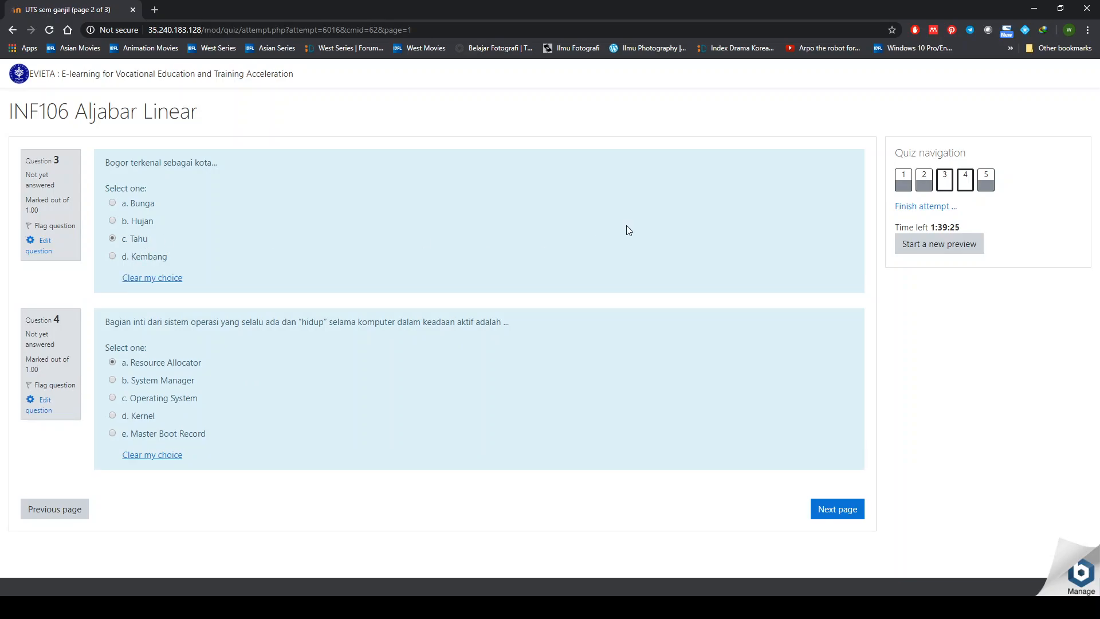
pyautogui.click(966, 187)
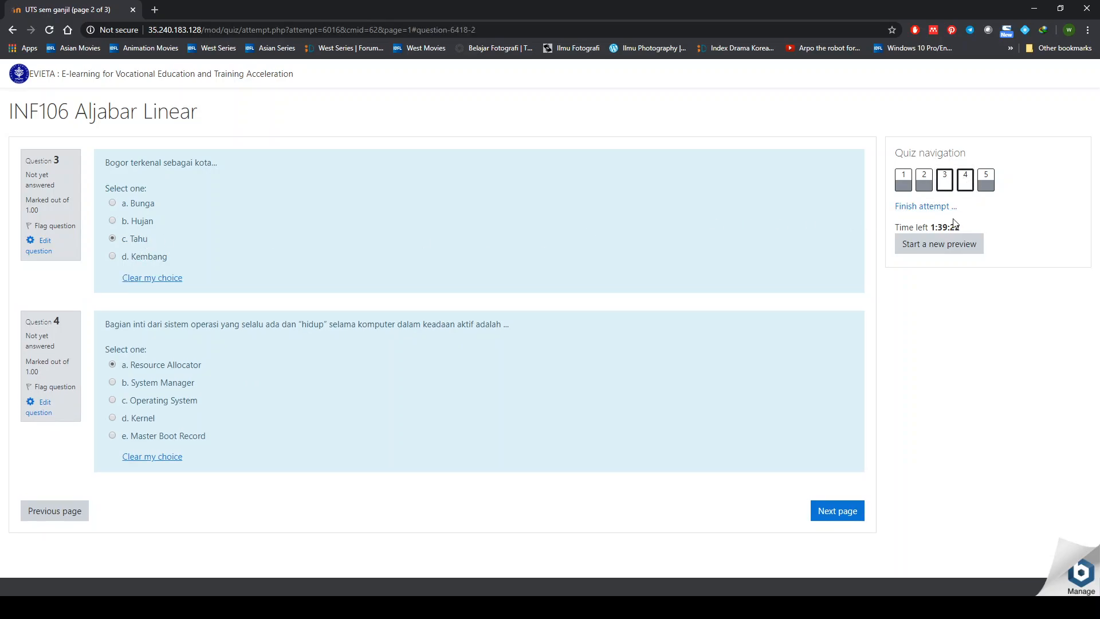
pyautogui.click(986, 181)
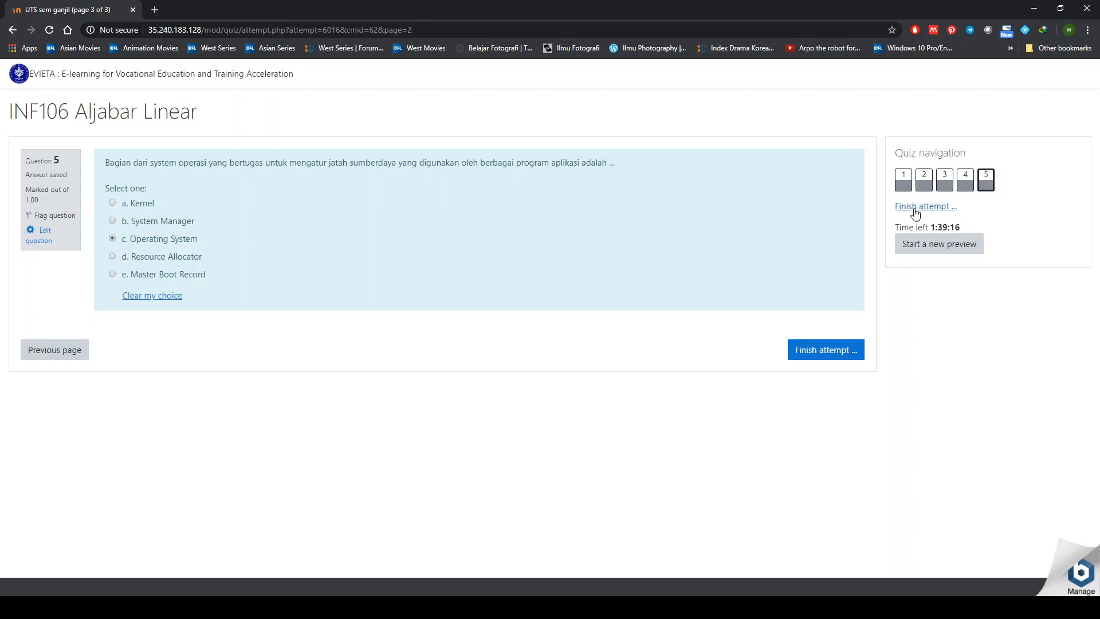
pyautogui.click(844, 351)
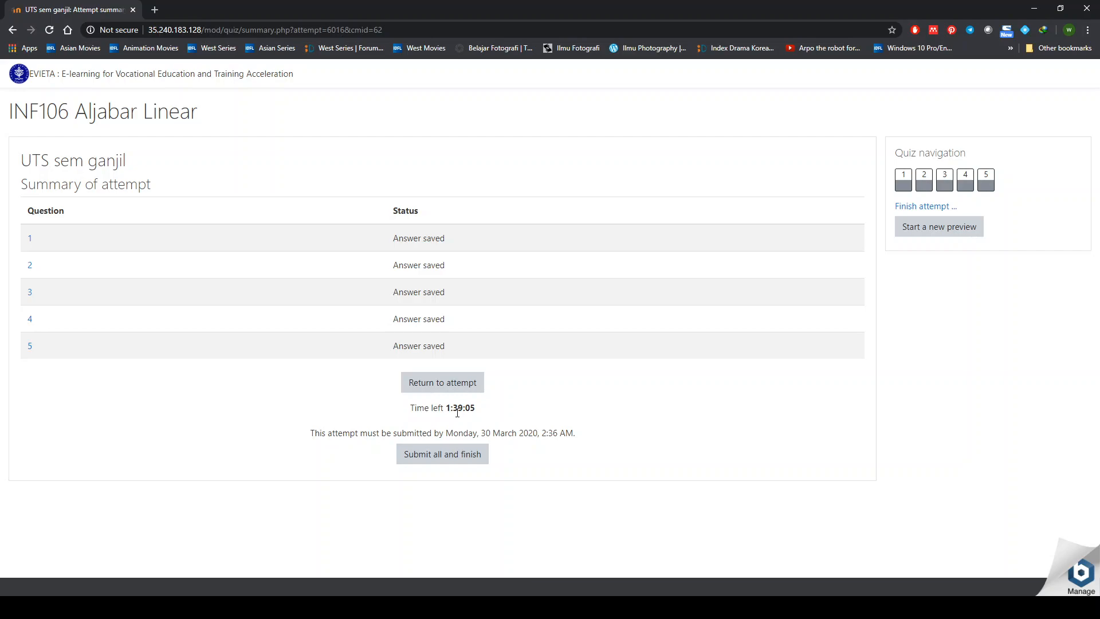
# - Return to change question 3's answer to b. Hujan, then submit all answers and confirm
pyautogui.click(449, 383)
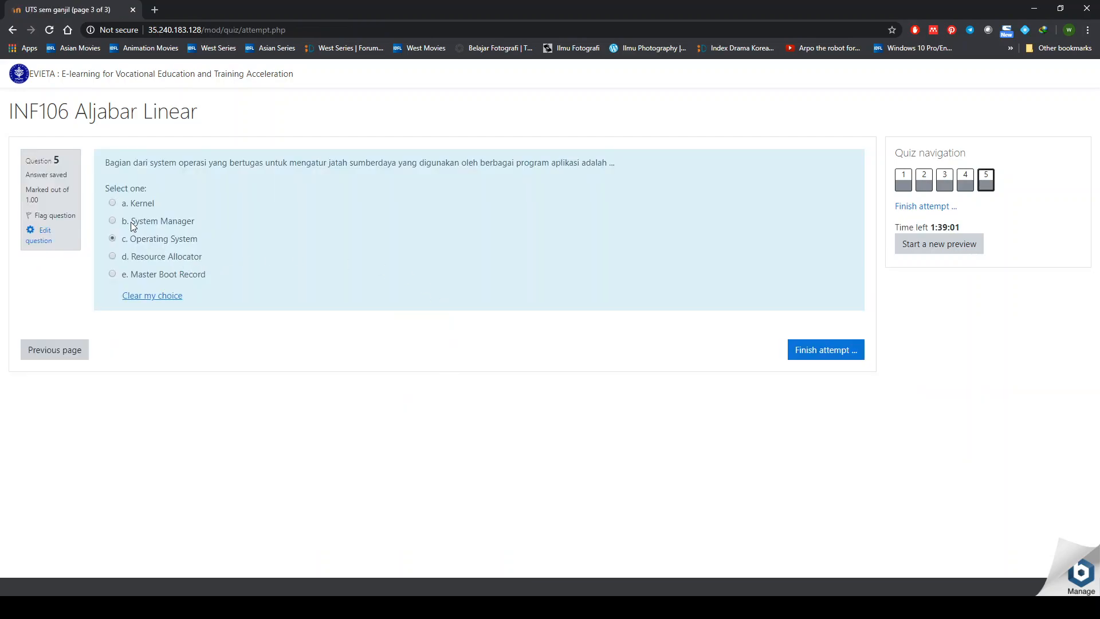
pyautogui.click(72, 348)
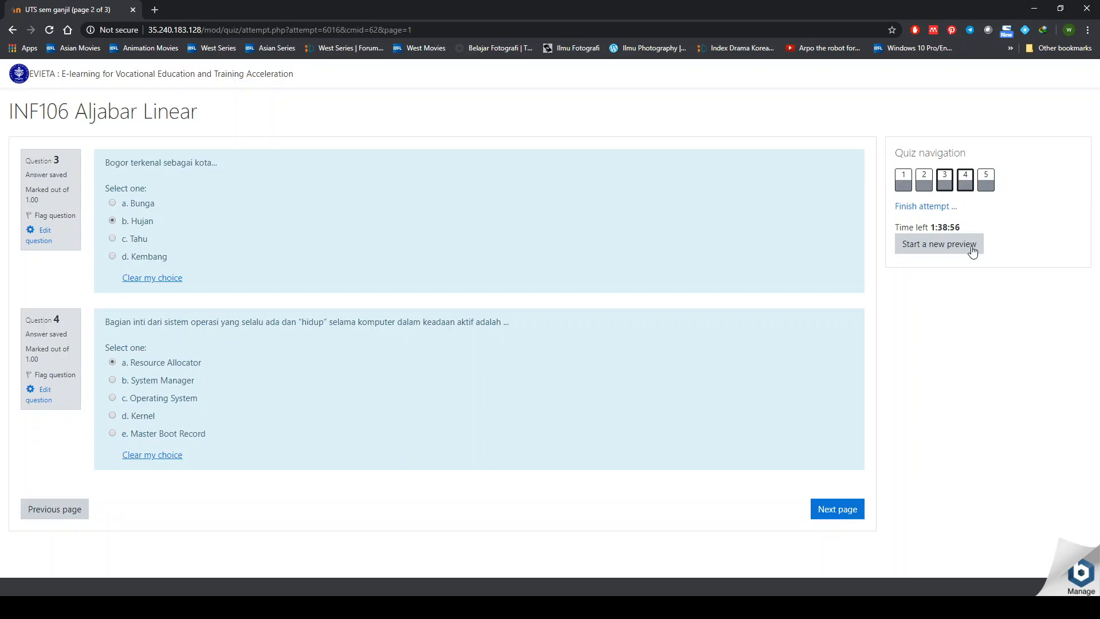
pyautogui.click(912, 206)
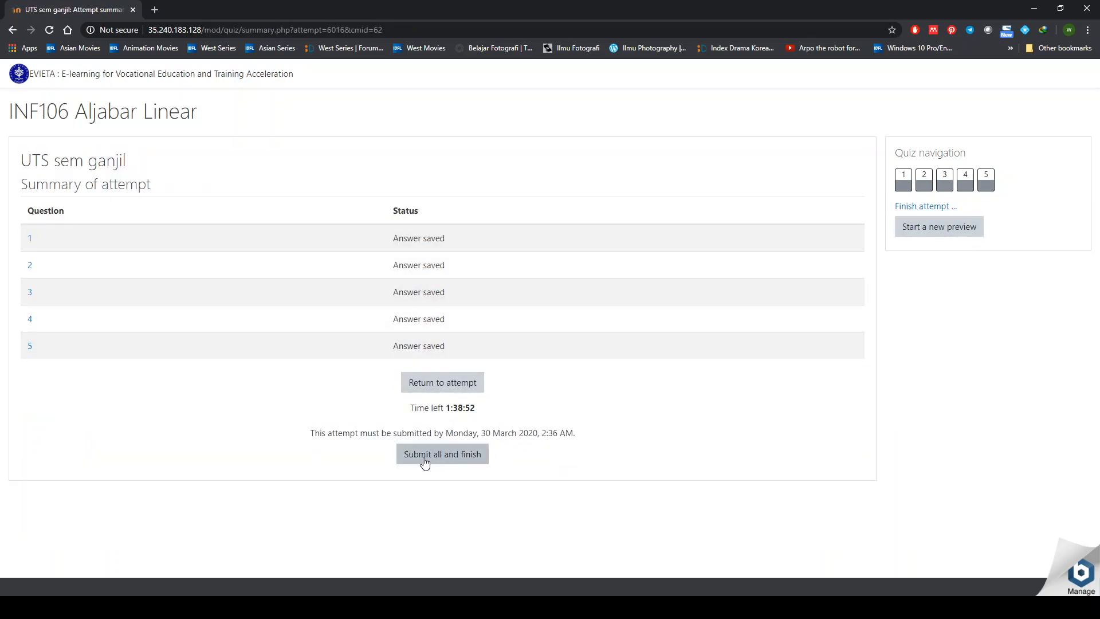
pyautogui.click(469, 455)
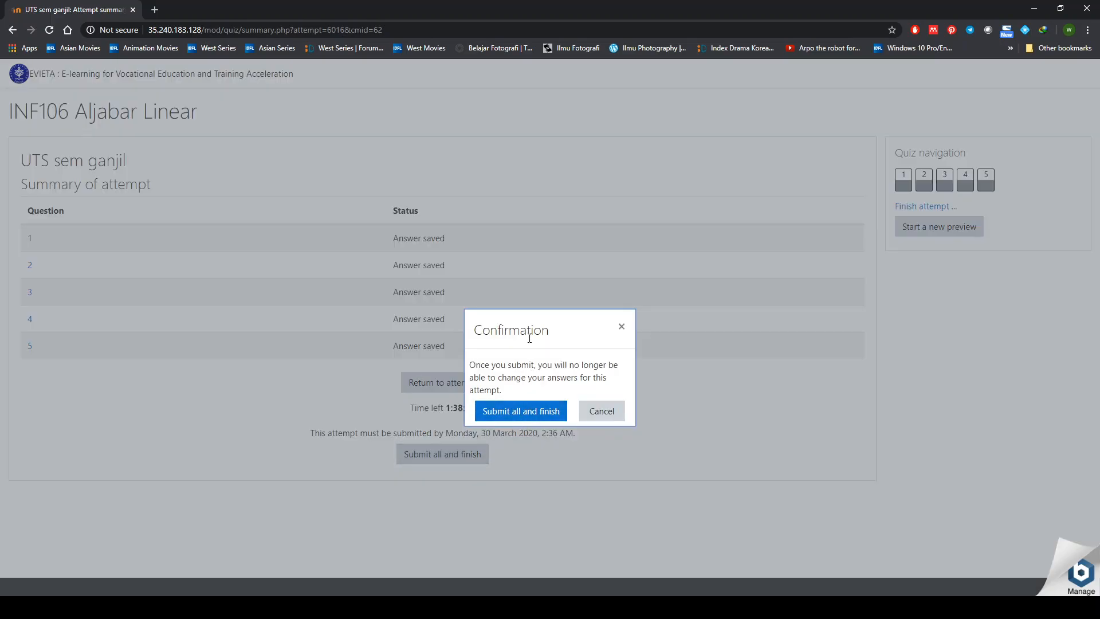
pyautogui.click(529, 409)
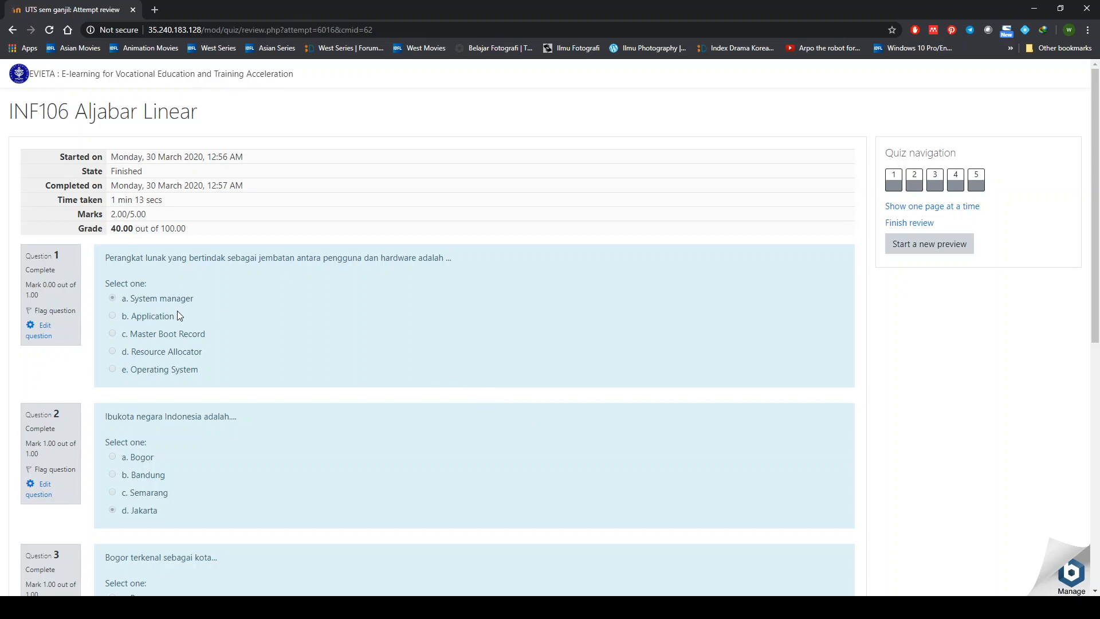
# - Finish reviewing the 40.00/100.00 attempt and return to the INF106 Aljabar Linear course page
pyautogui.scroll(-4, 177, 311)
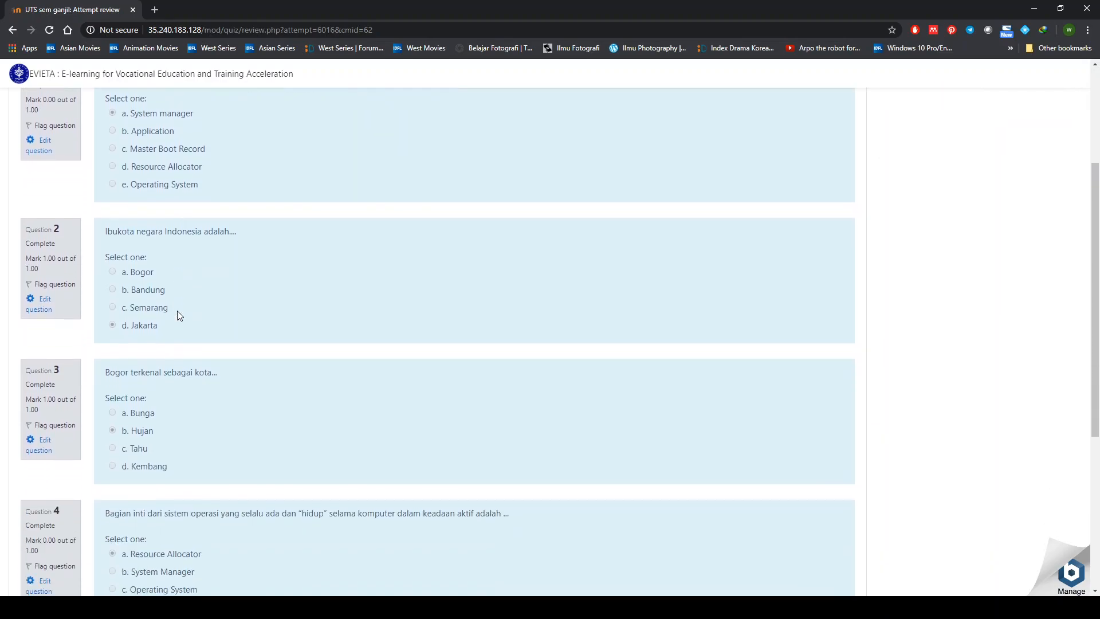
pyautogui.scroll(-4, 177, 315)
pyautogui.scroll(8, 177, 315)
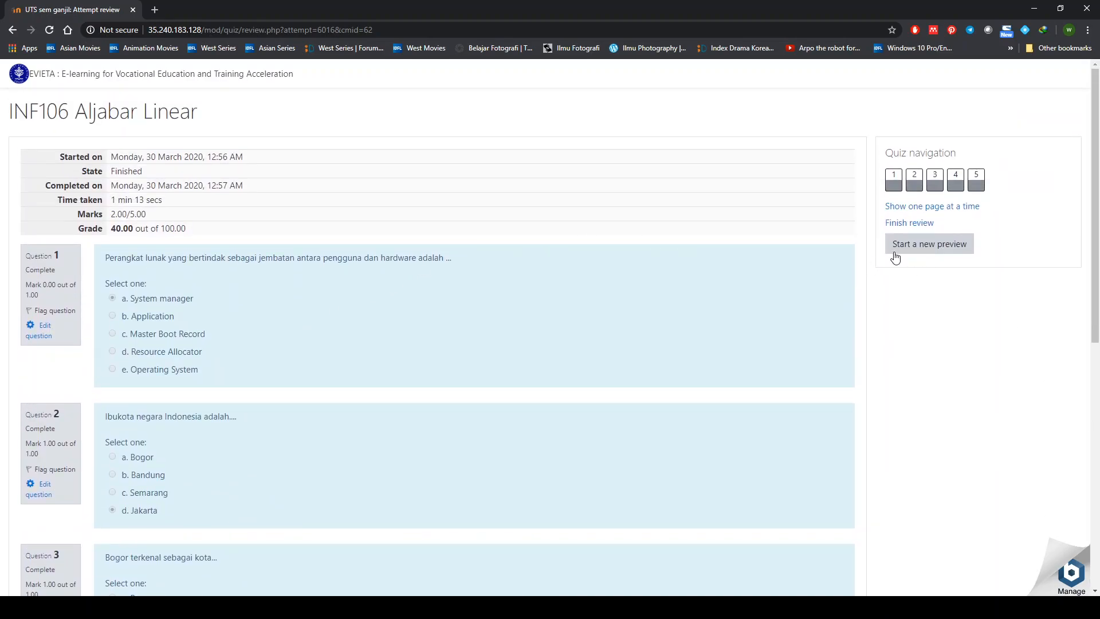
pyautogui.click(920, 223)
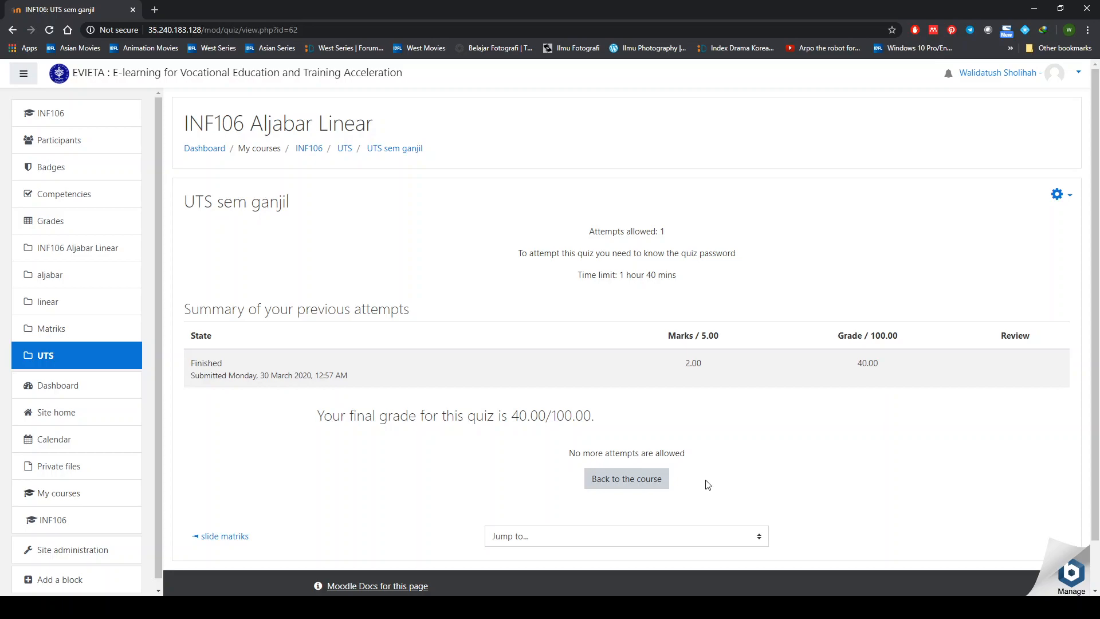
pyautogui.click(618, 488)
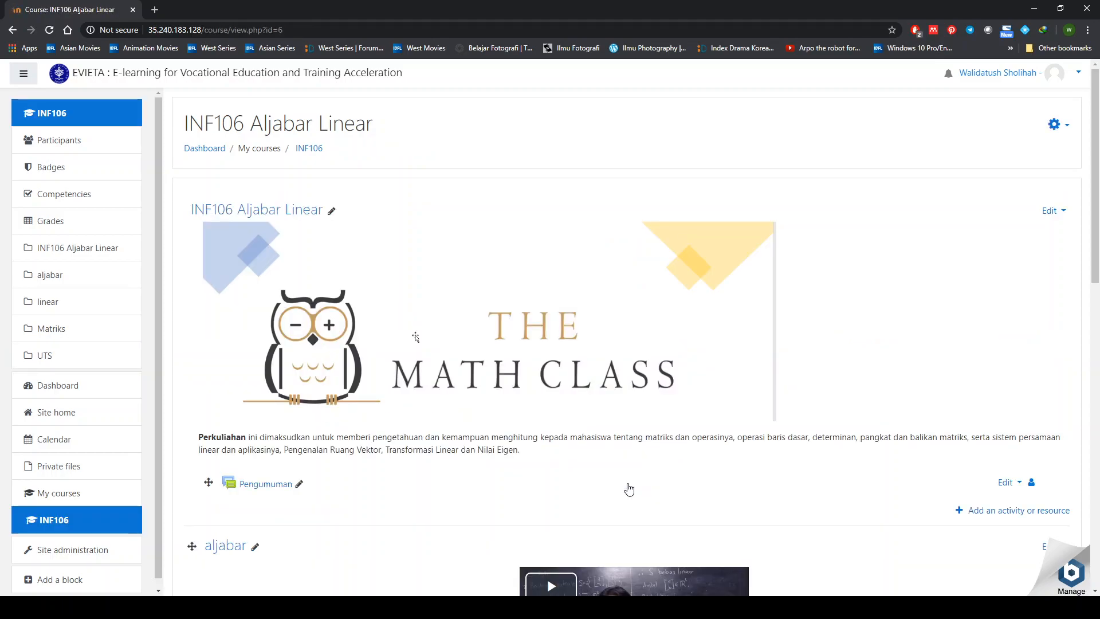